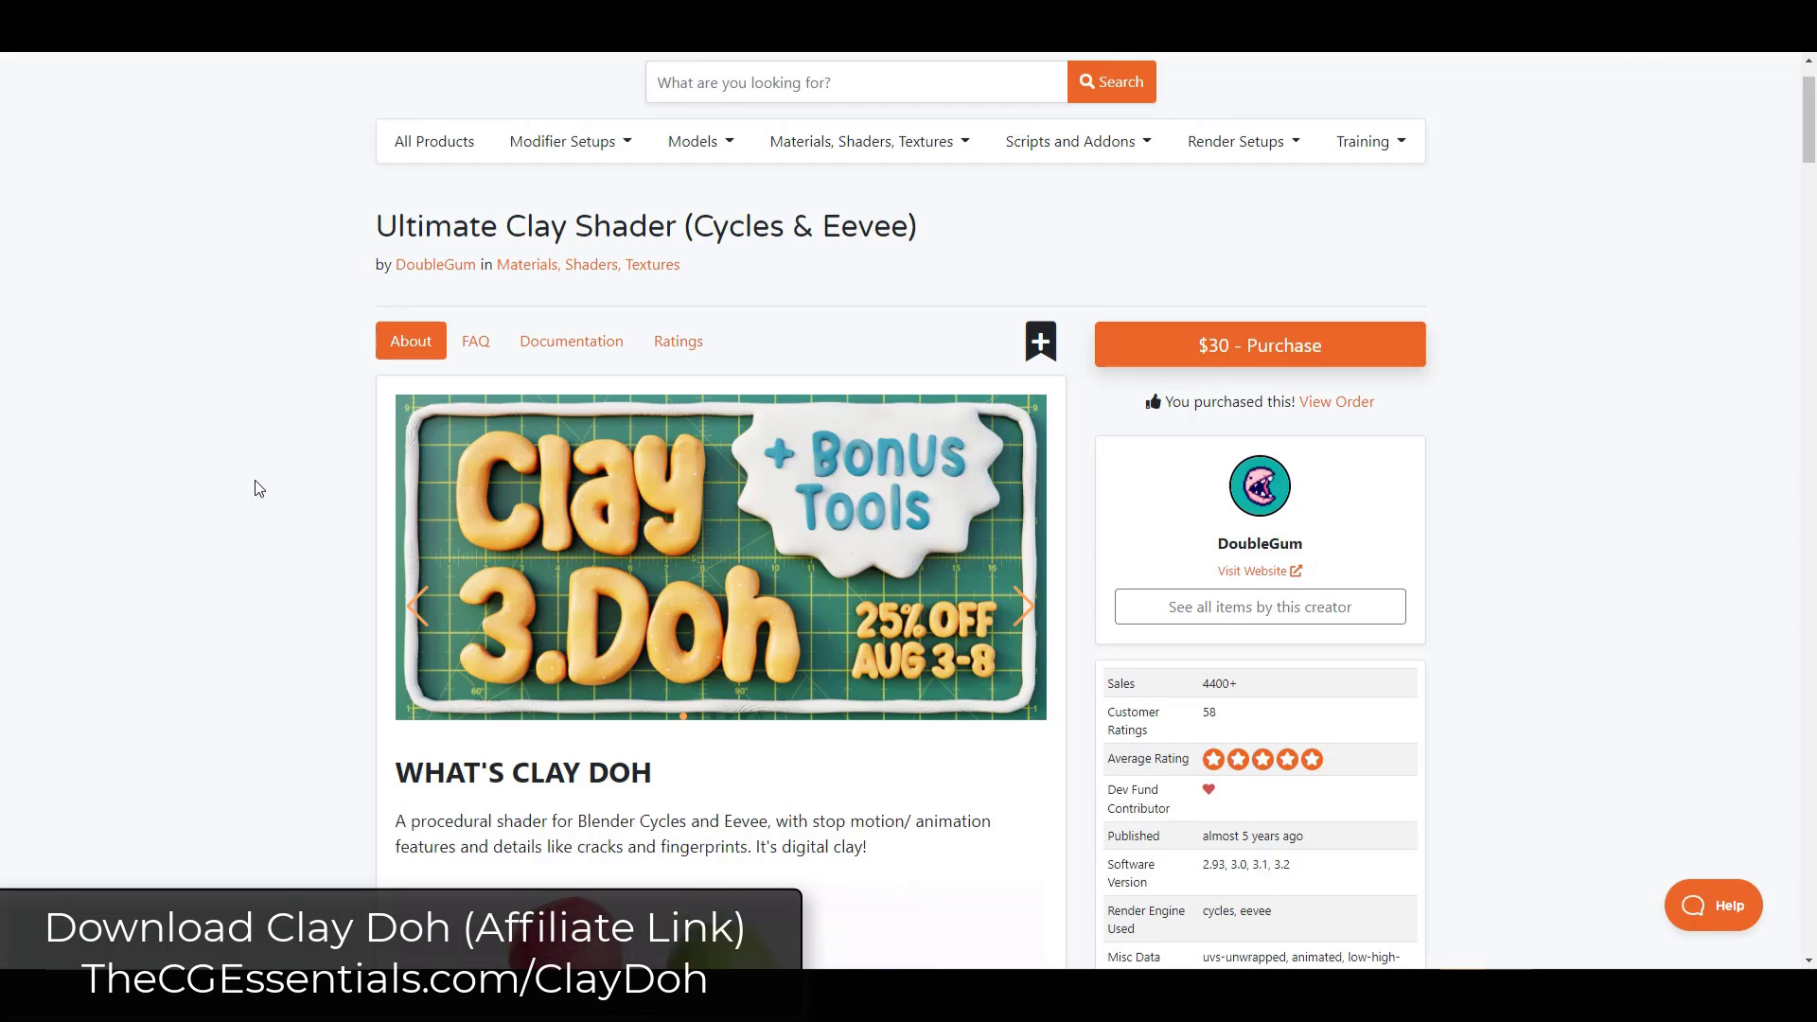
Inspect the Clay Doh preset scene, orbiting around the grid of clay spheres
{"action": "scroll", "coordinate": [254, 479], "scroll_direction": "down", "scroll_amount": 1}
{"action": "scroll", "coordinate": [255, 468], "scroll_direction": "down", "scroll_amount": 3}
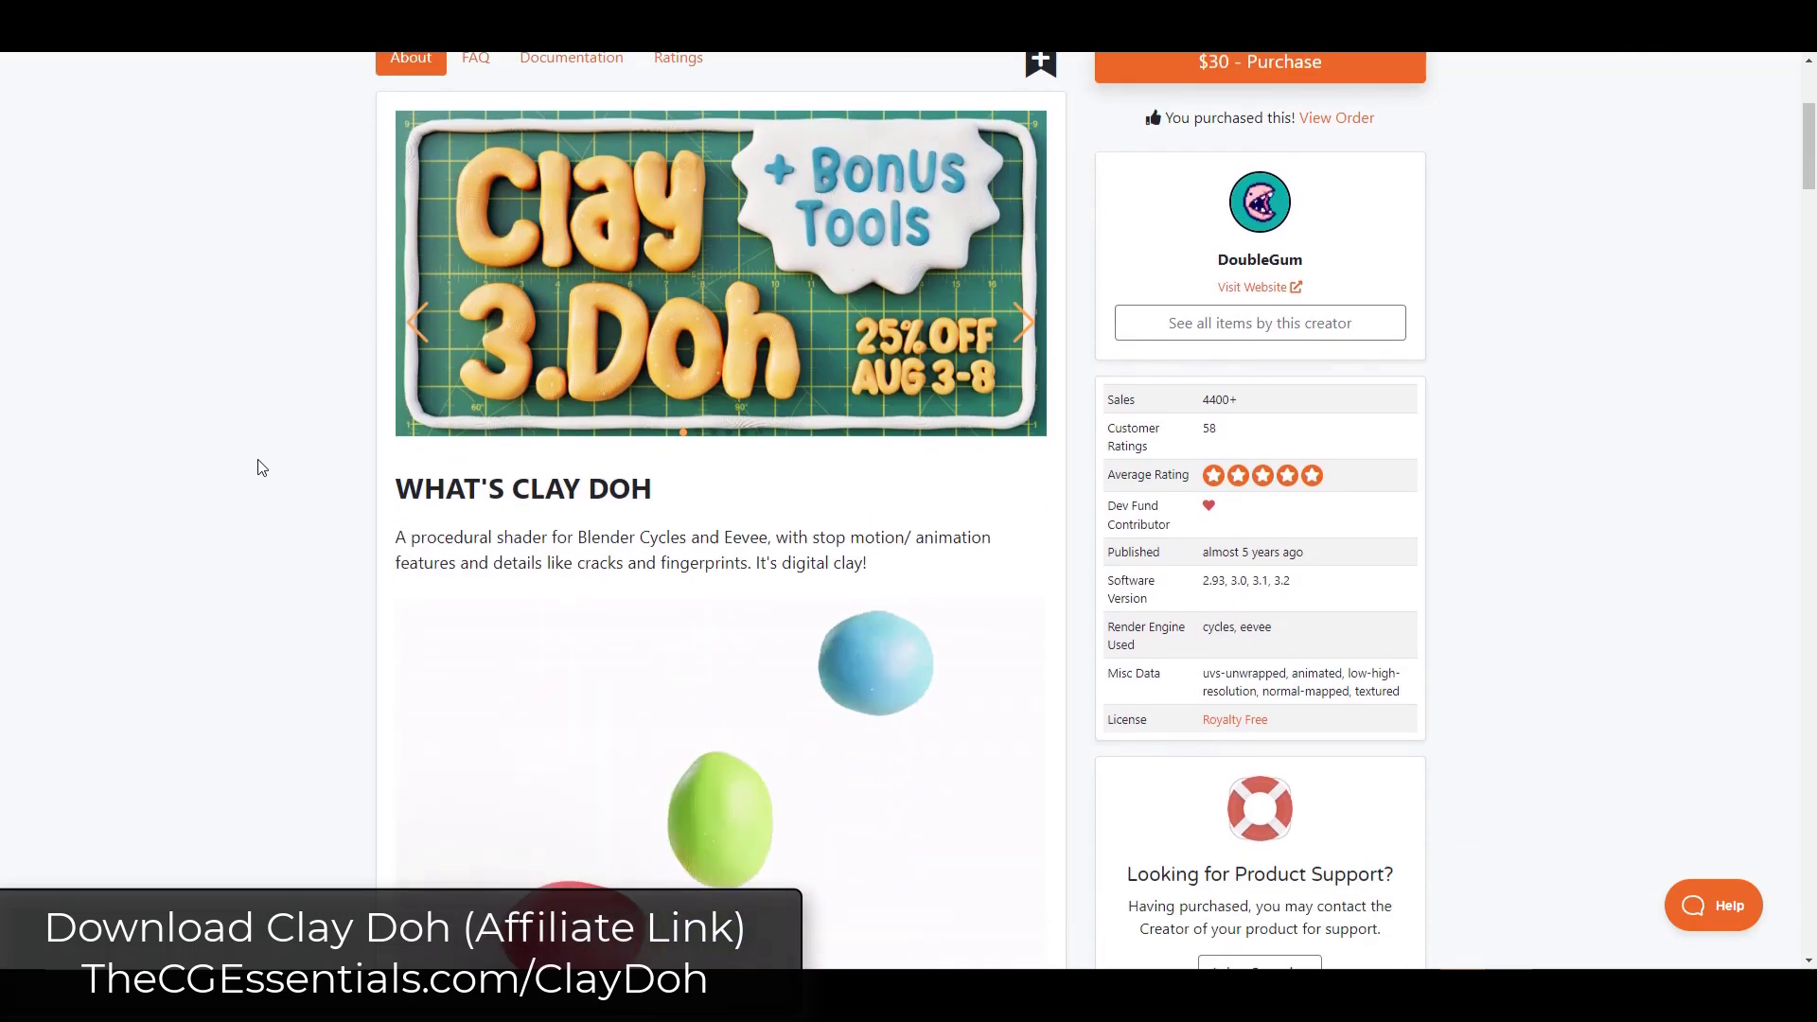
{"action": "scroll", "coordinate": [258, 460], "scroll_direction": "down", "scroll_amount": 1}
{"action": "scroll", "coordinate": [258, 466], "scroll_direction": "down", "scroll_amount": 3}
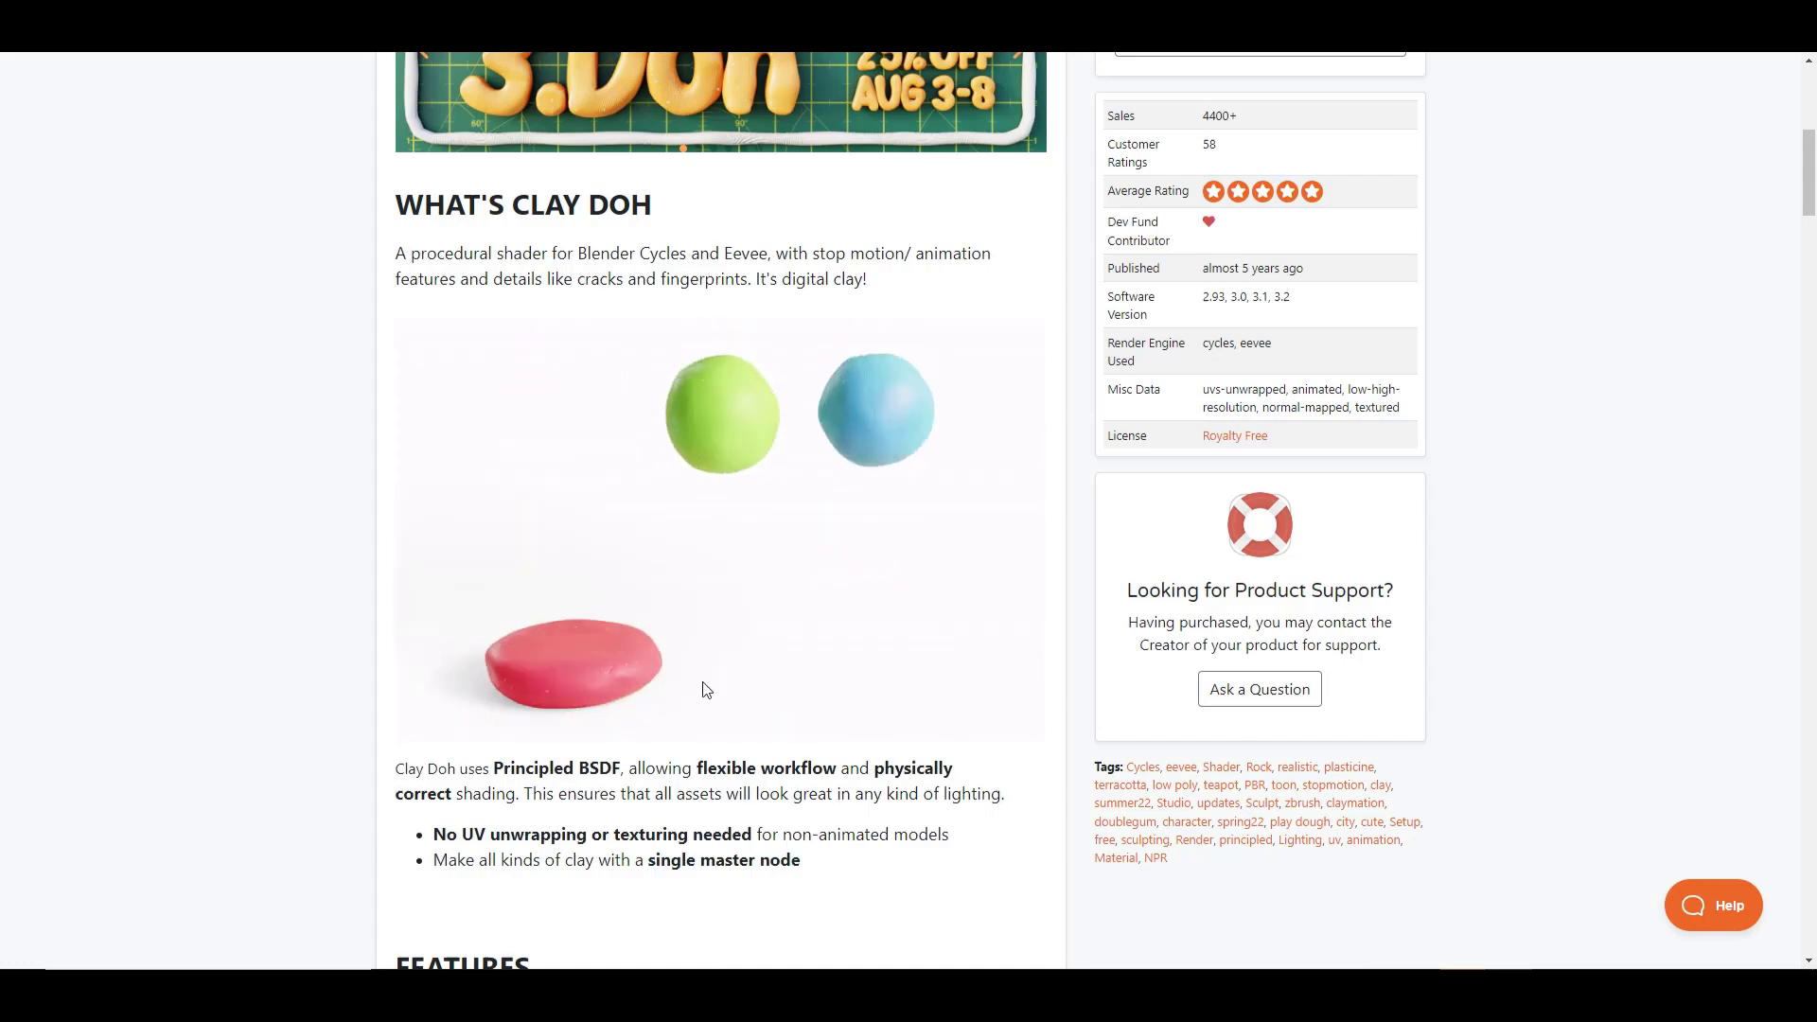
{"action": "scroll", "coordinate": [701, 689], "scroll_direction": "down", "scroll_amount": 3}
{"action": "scroll", "coordinate": [597, 783], "scroll_direction": "down", "scroll_amount": 5}
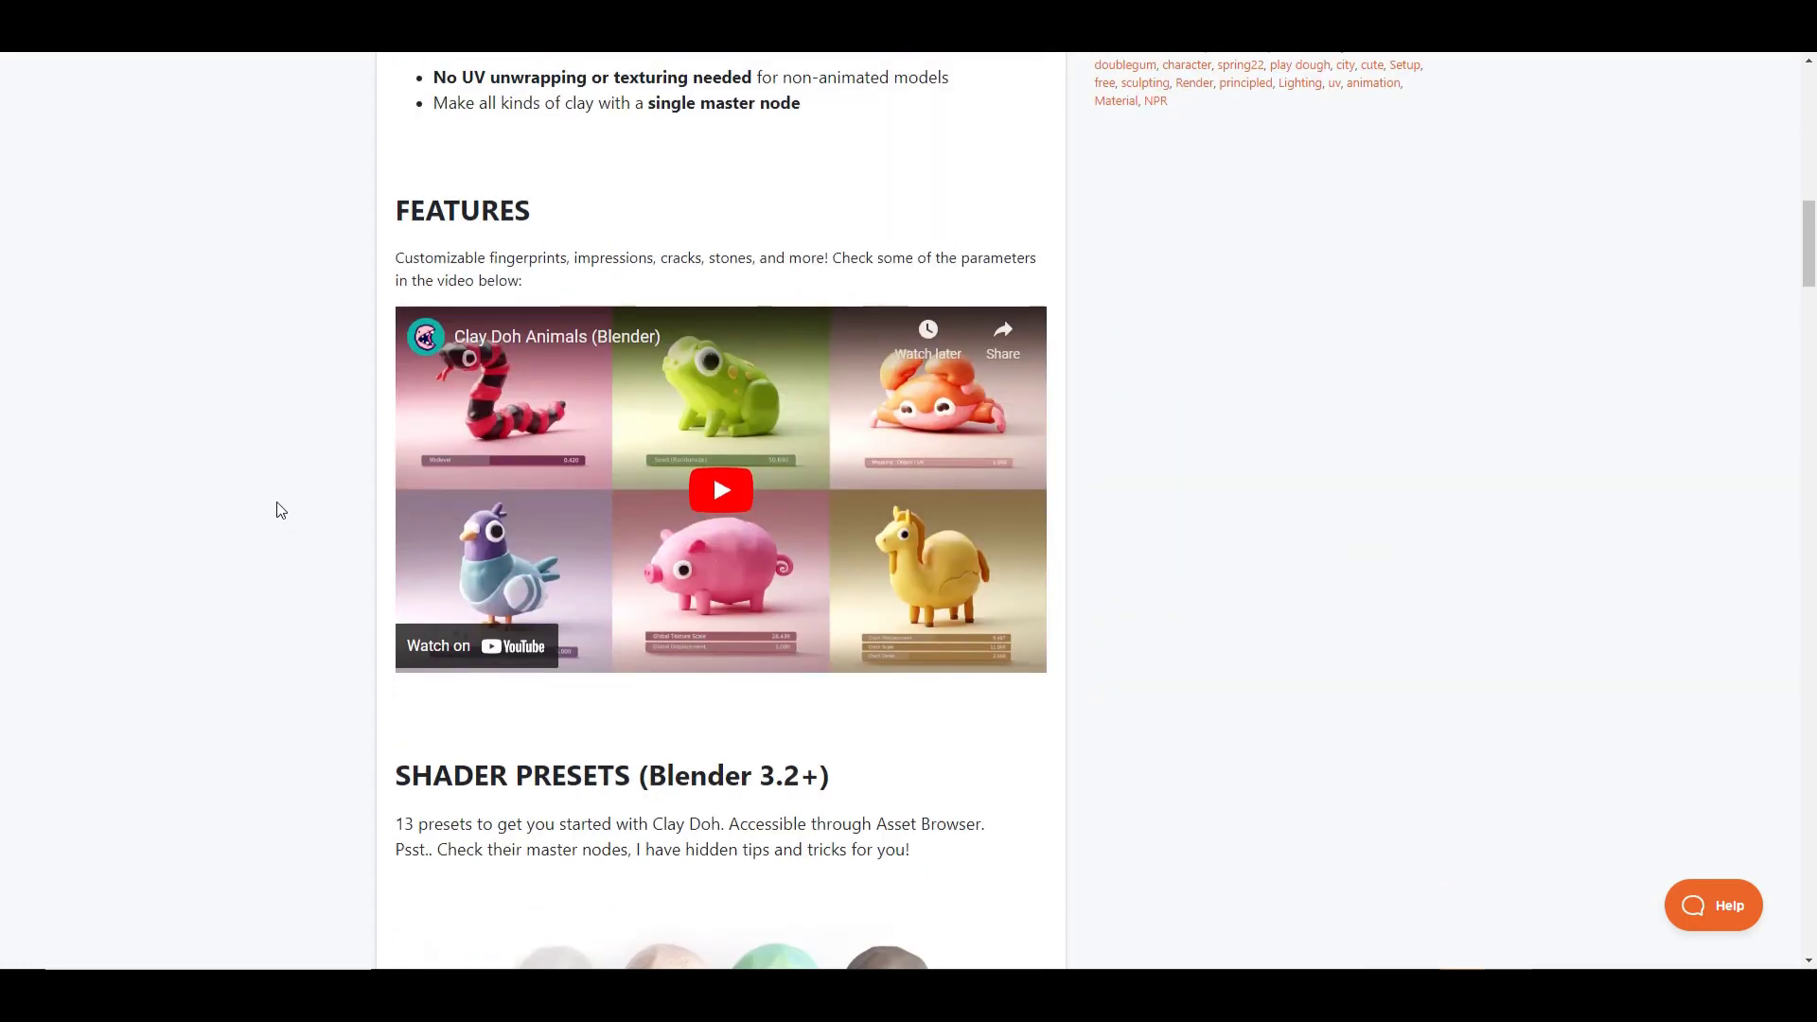
{"action": "scroll", "coordinate": [326, 542], "scroll_direction": "down", "scroll_amount": 5}
{"action": "scroll", "coordinate": [333, 526], "scroll_direction": "down", "scroll_amount": 1}
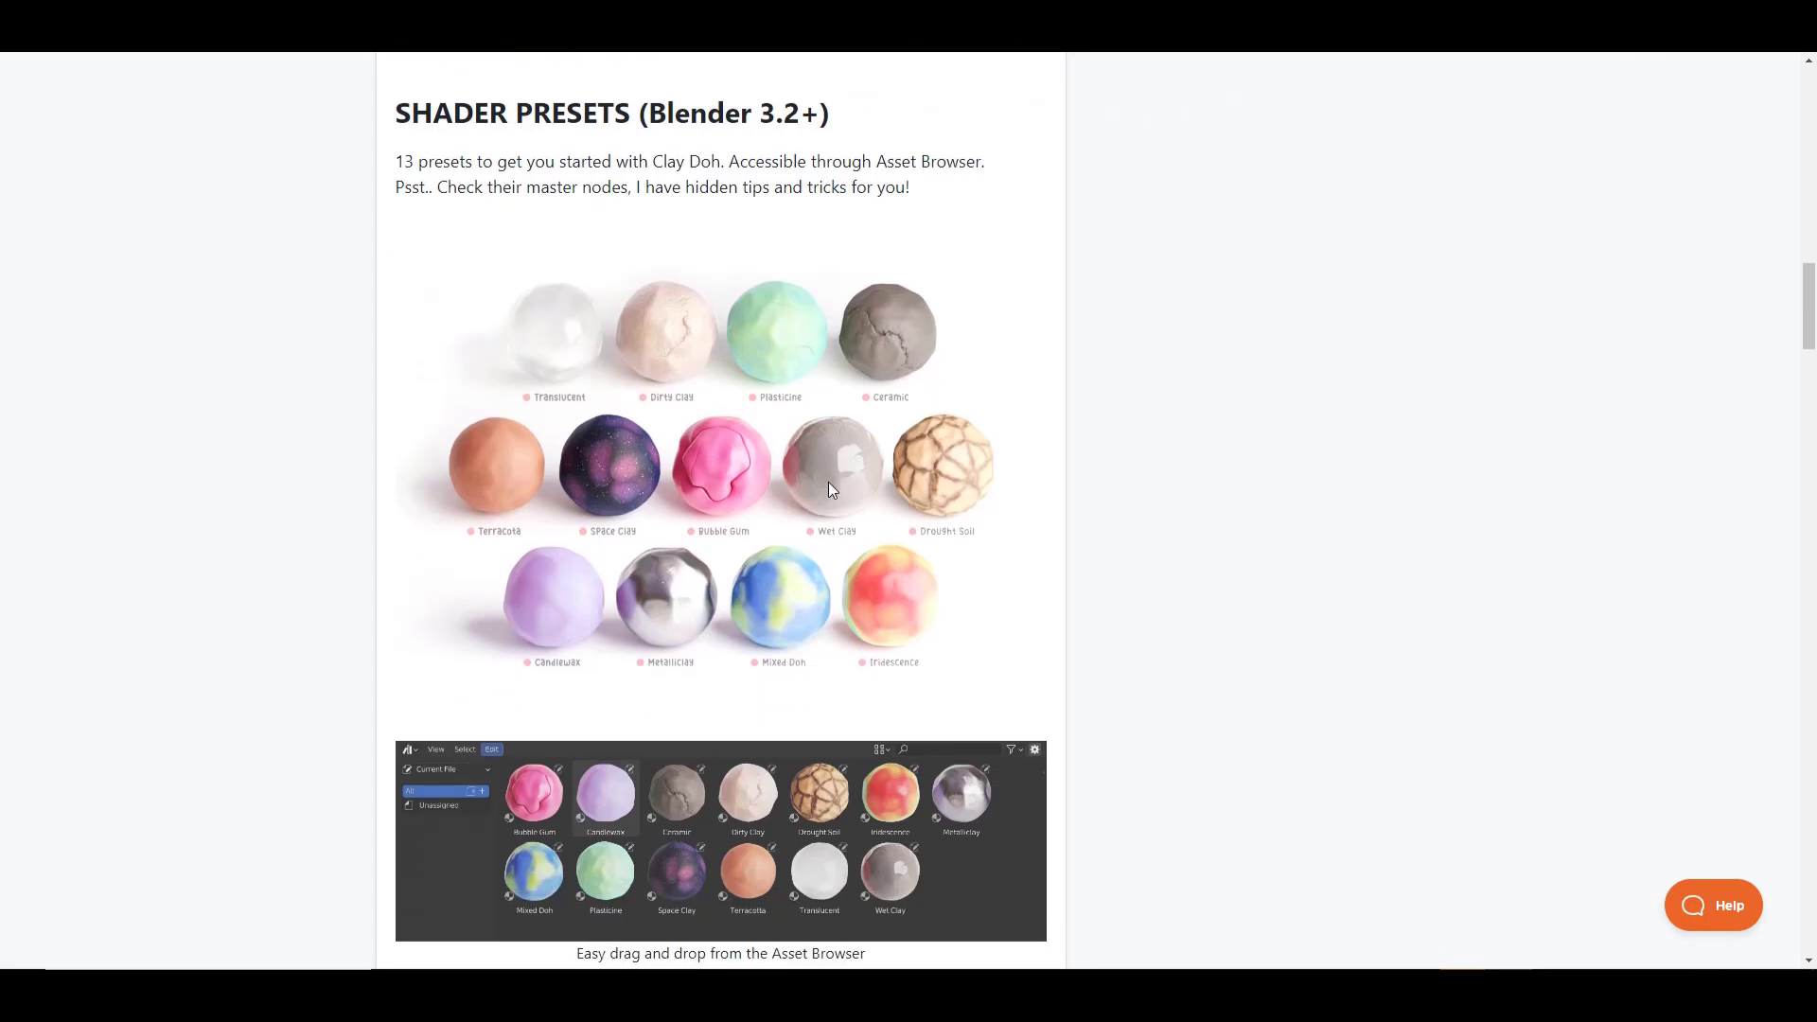
{"action": "scroll", "coordinate": [835, 494], "scroll_direction": "down", "scroll_amount": 3}
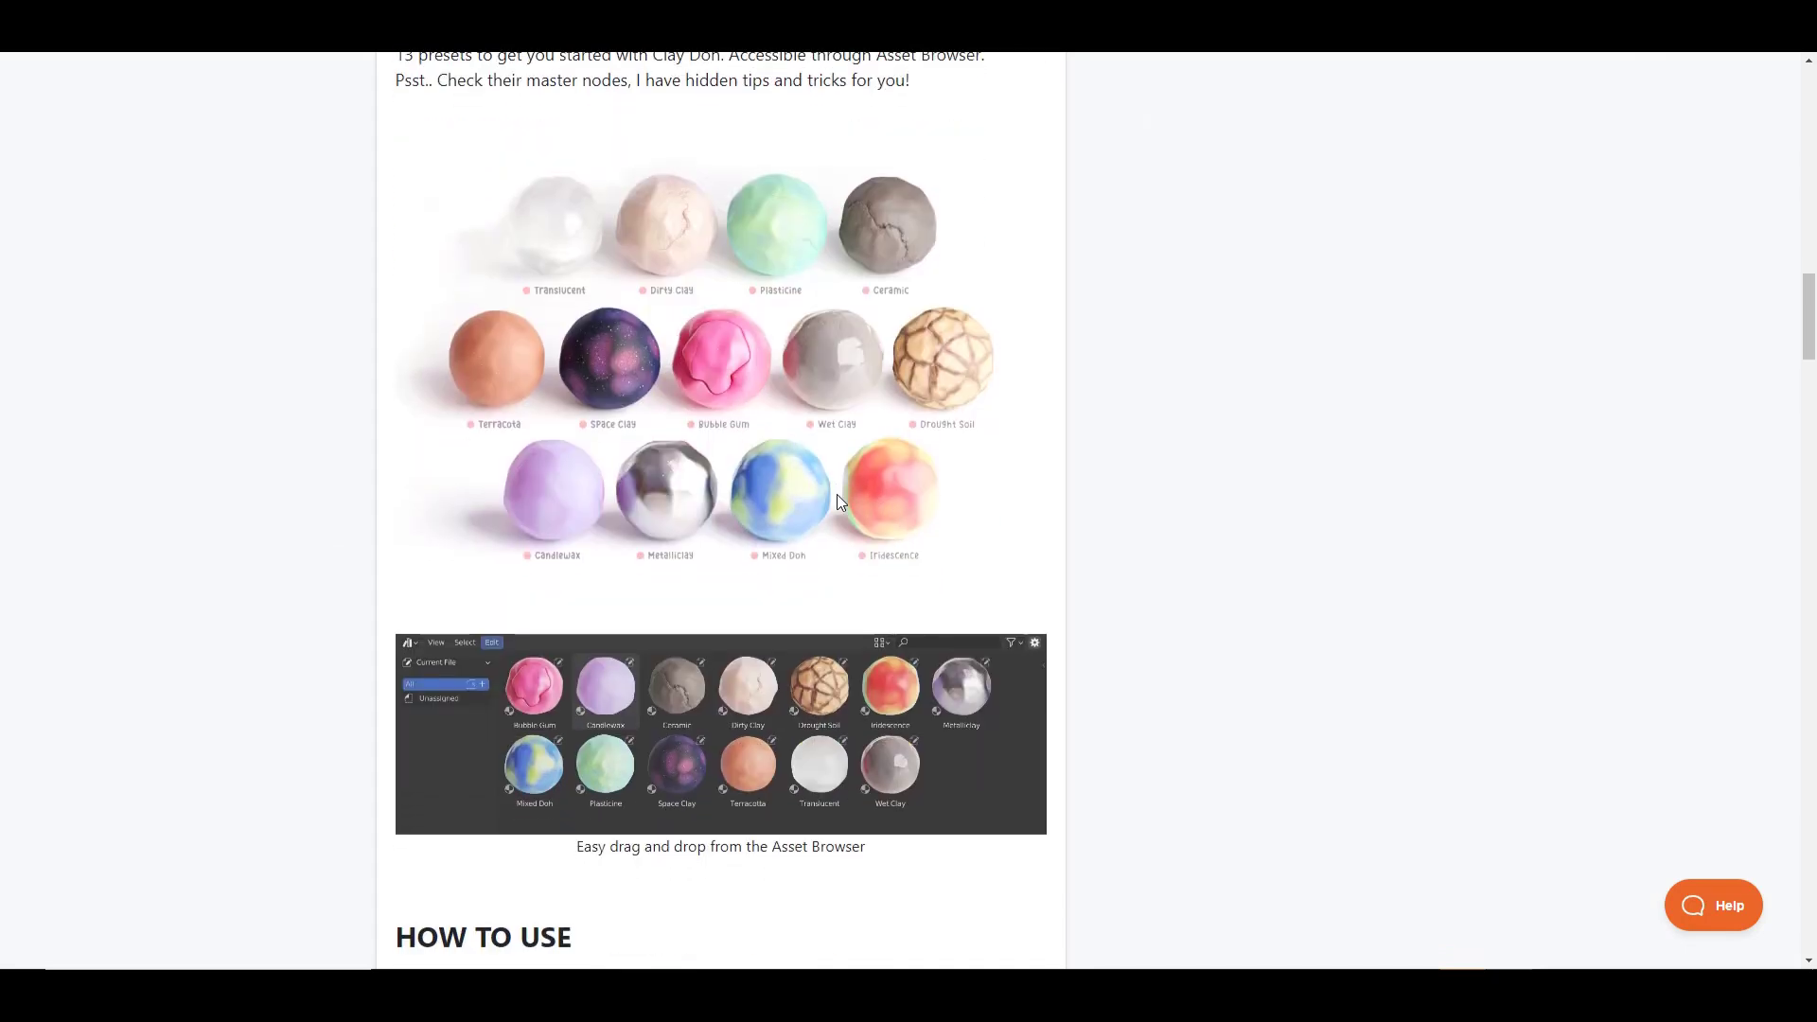
{"action": "scroll", "coordinate": [795, 511], "scroll_direction": "up", "scroll_amount": 3}
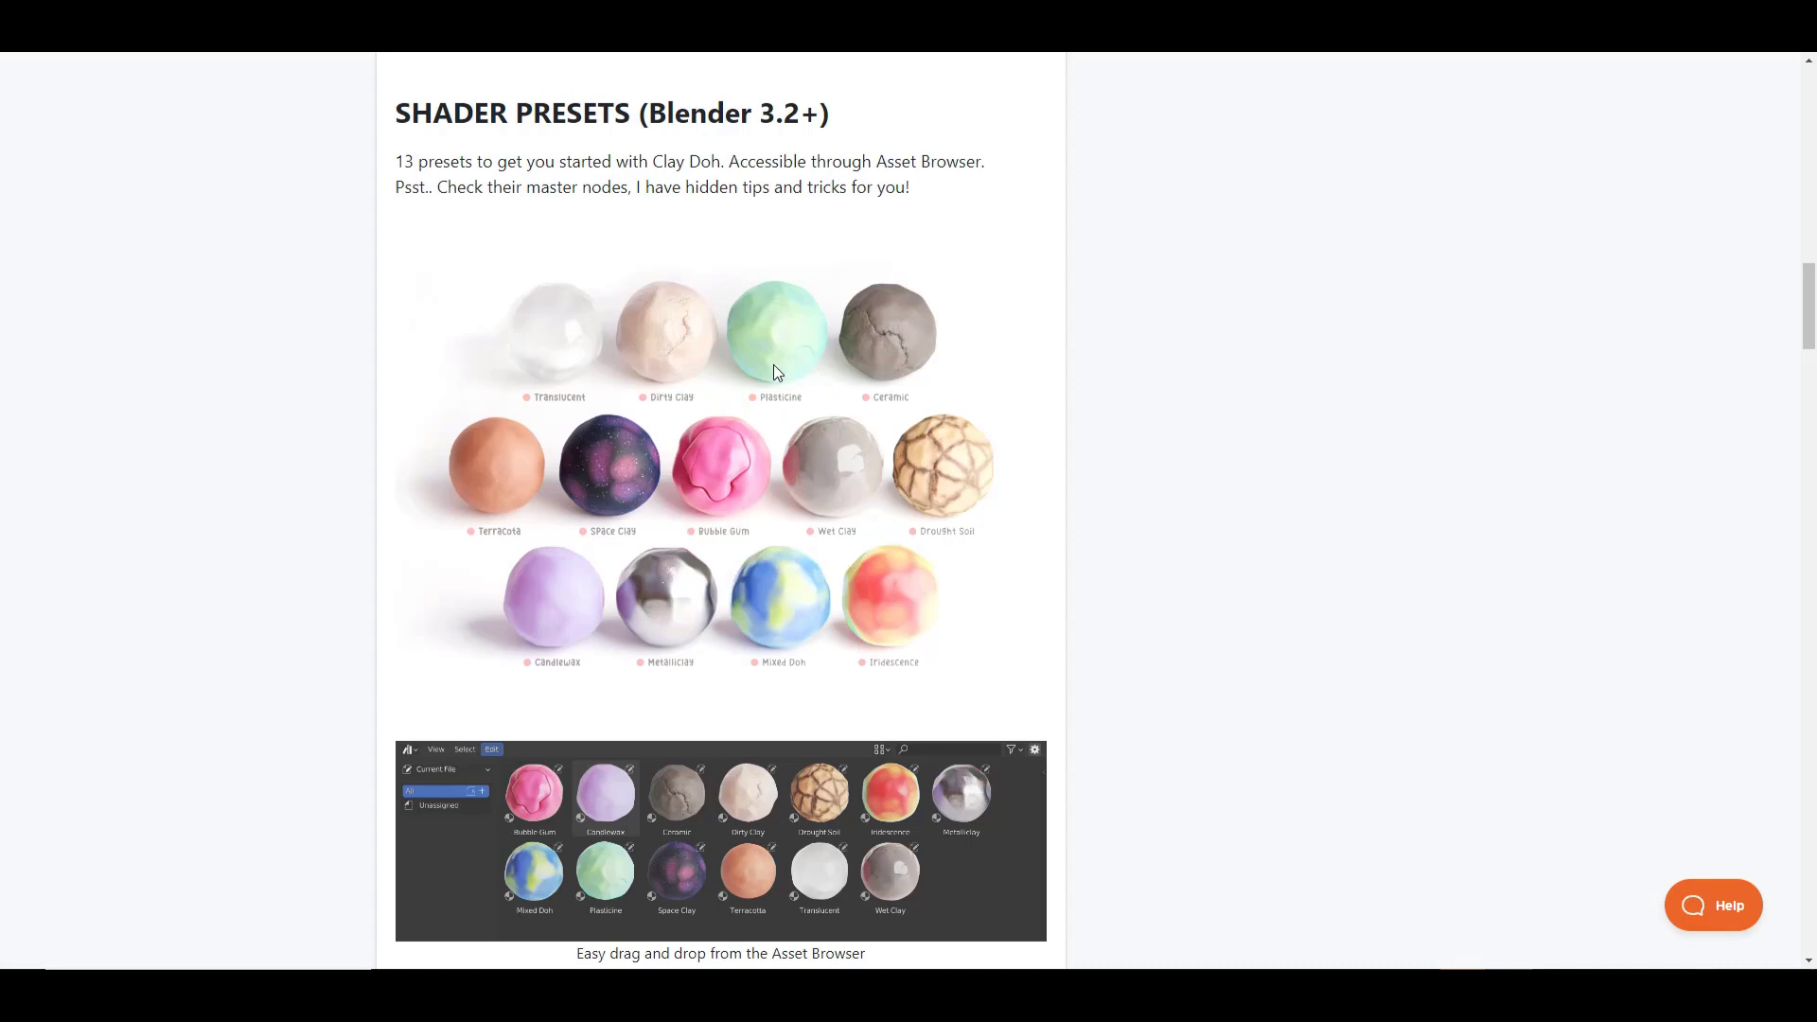
{"action": "scroll", "coordinate": [731, 394], "scroll_direction": "down", "scroll_amount": 1}
{"action": "scroll", "coordinate": [731, 392], "scroll_direction": "up", "scroll_amount": 1}
{"action": "scroll", "coordinate": [597, 417], "scroll_direction": "down", "scroll_amount": 10}
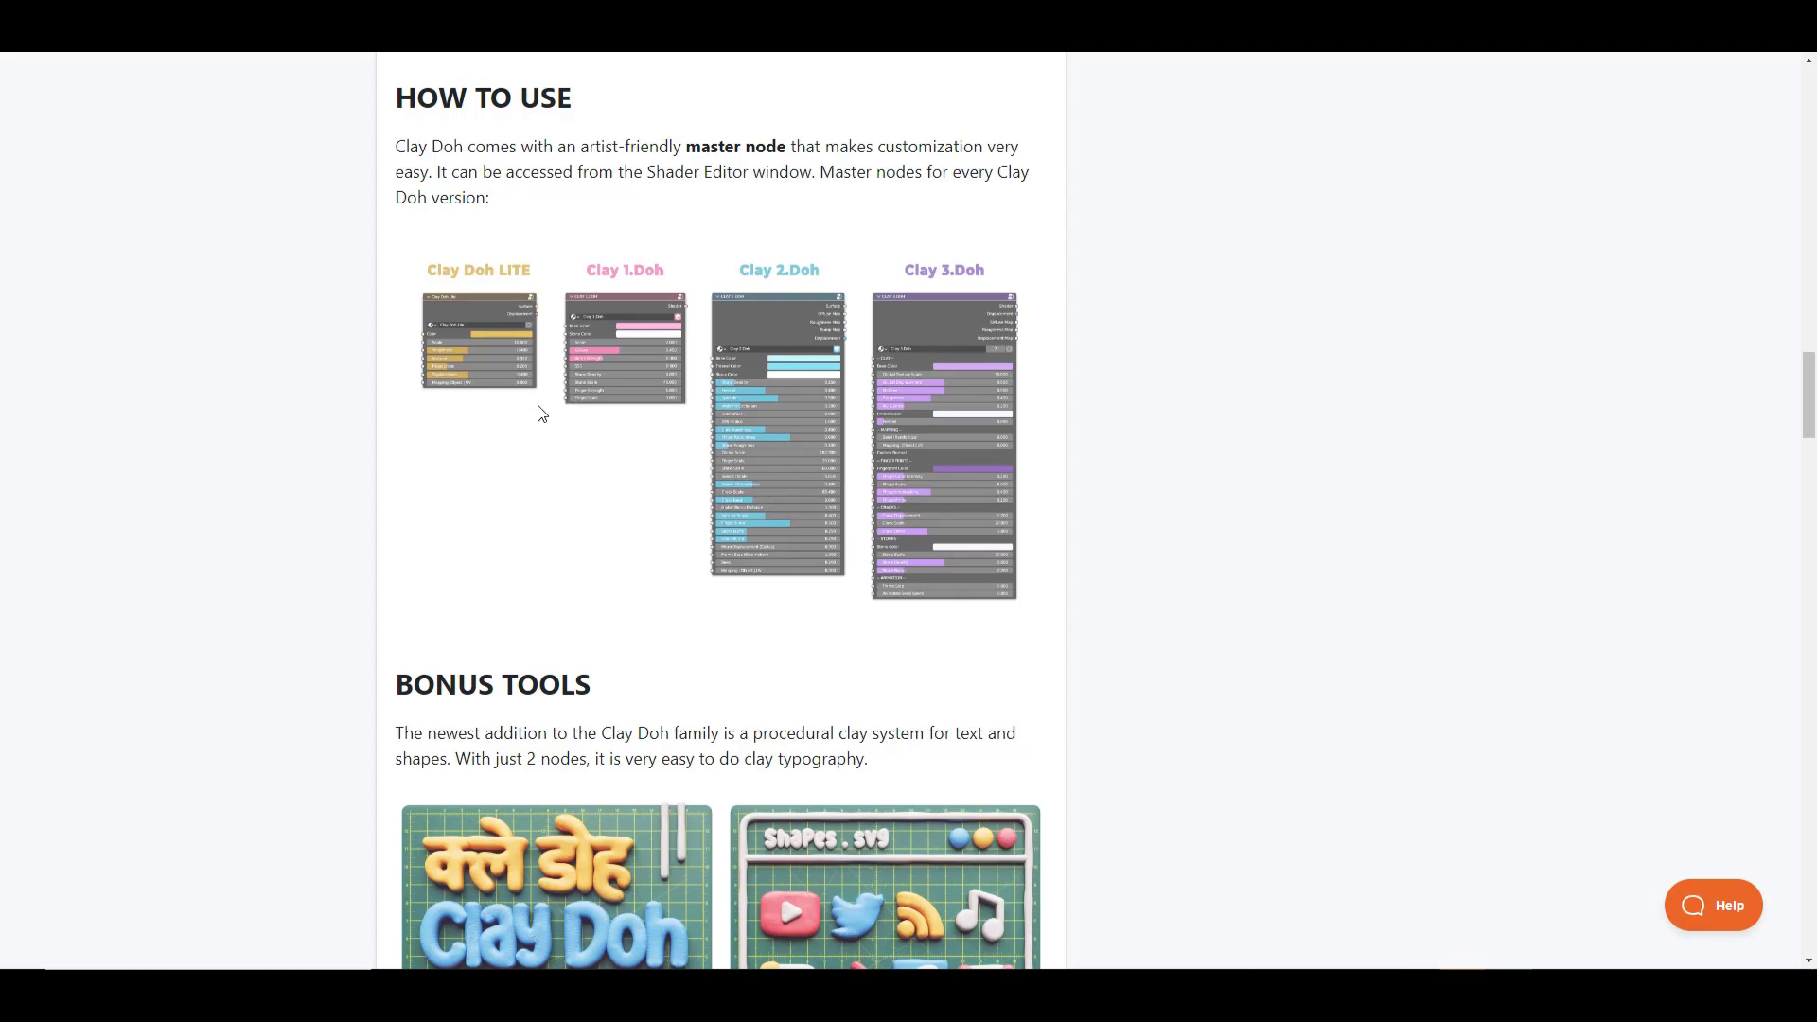
{"action": "scroll", "coordinate": [540, 412], "scroll_direction": "down", "scroll_amount": 6}
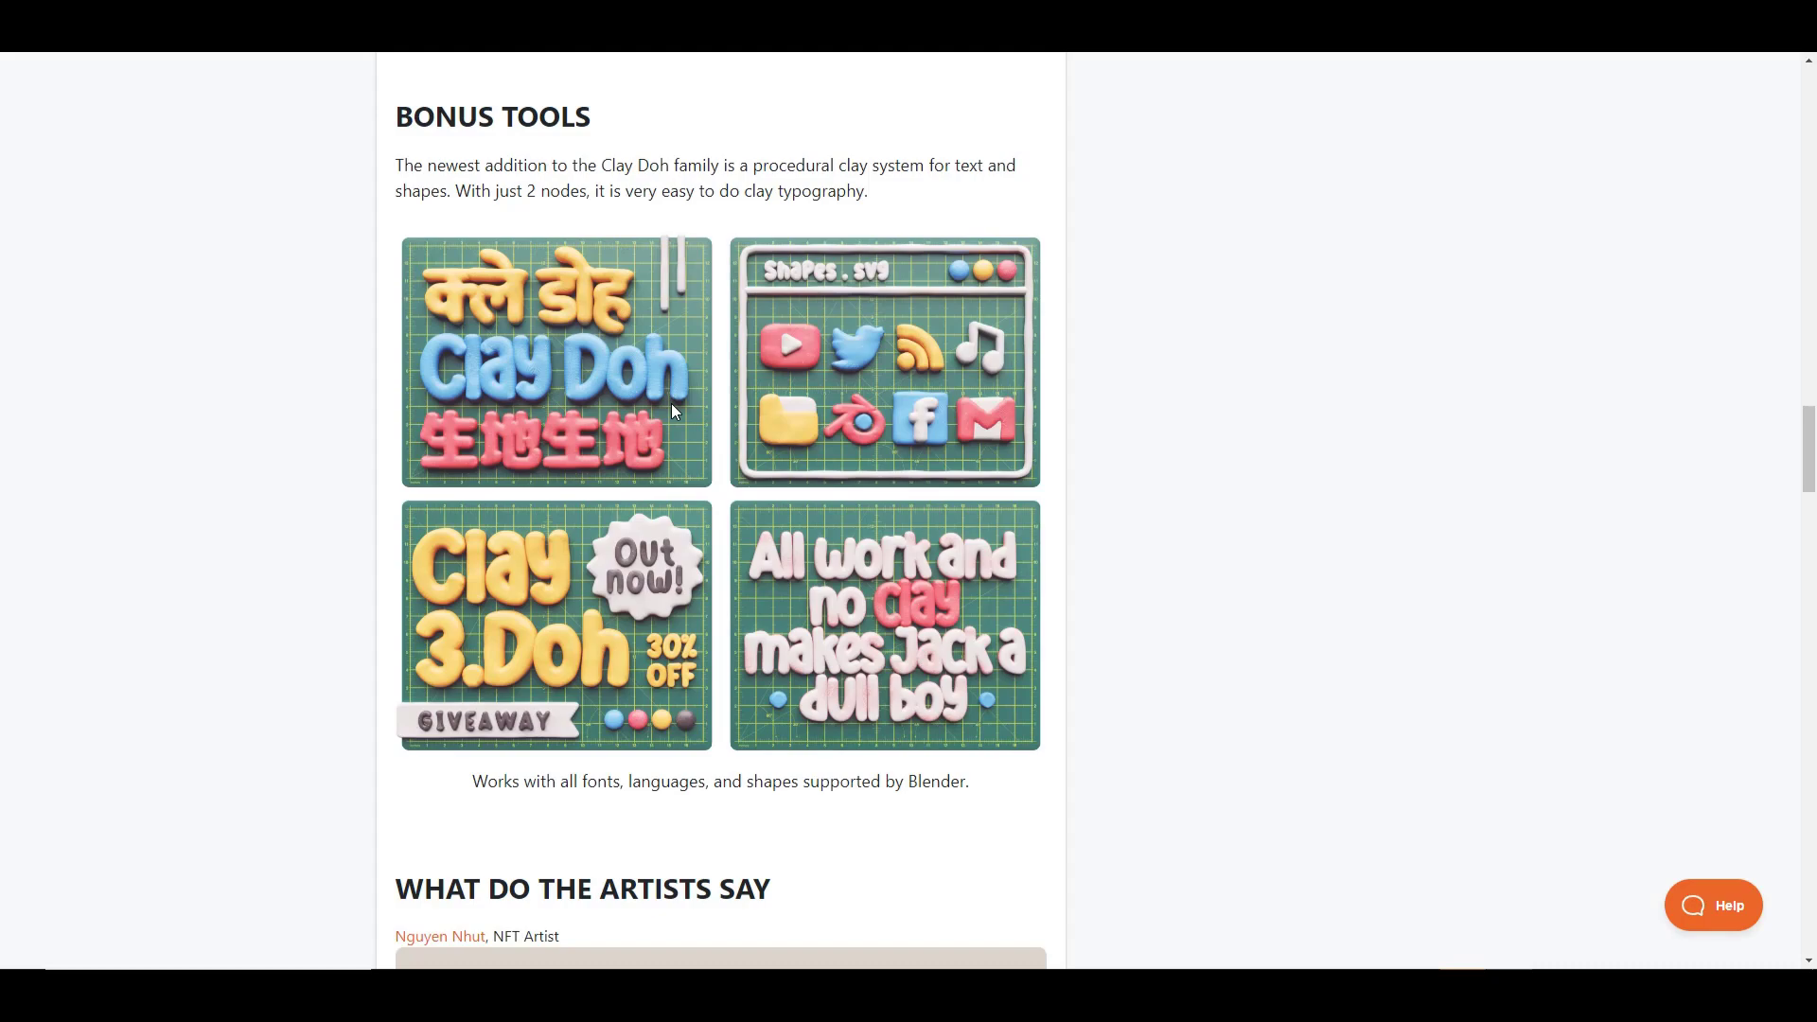
{"action": "scroll", "coordinate": [674, 404], "scroll_direction": "down", "scroll_amount": 16}
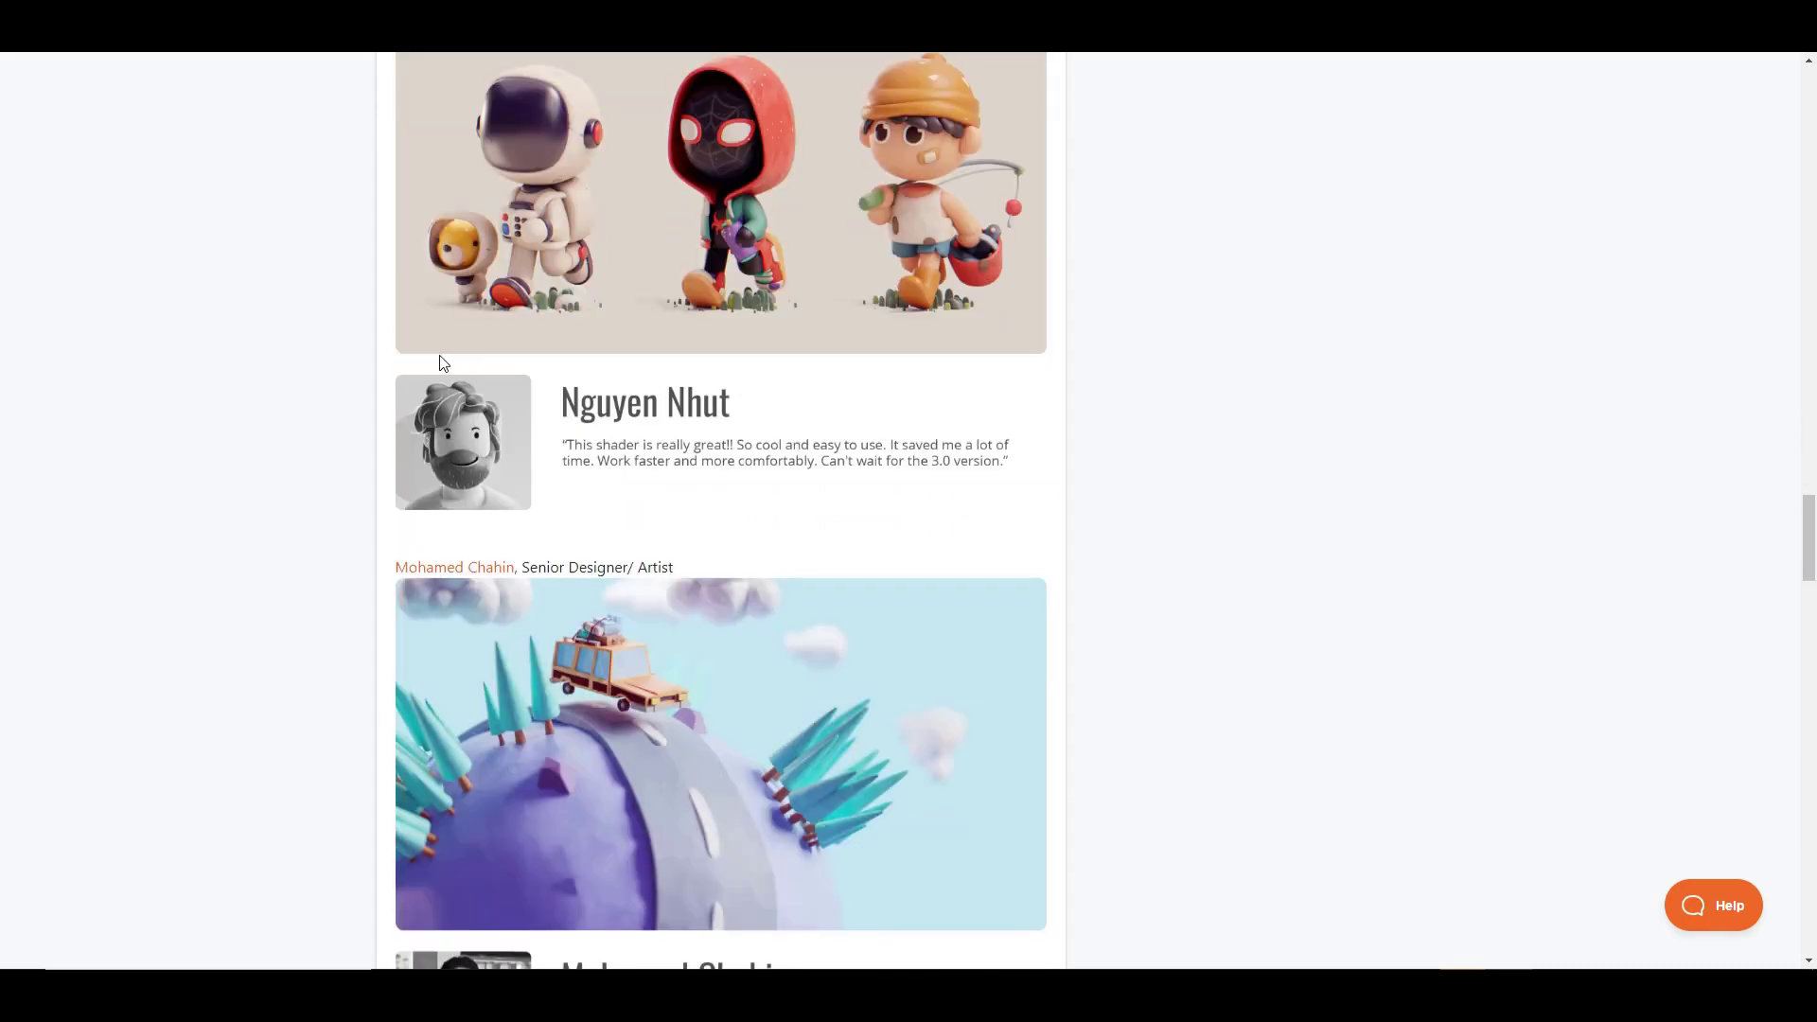
{"action": "scroll", "coordinate": [397, 364], "scroll_direction": "up", "scroll_amount": 12}
{"action": "scroll", "coordinate": [1056, 368], "scroll_direction": "down", "scroll_amount": 5}
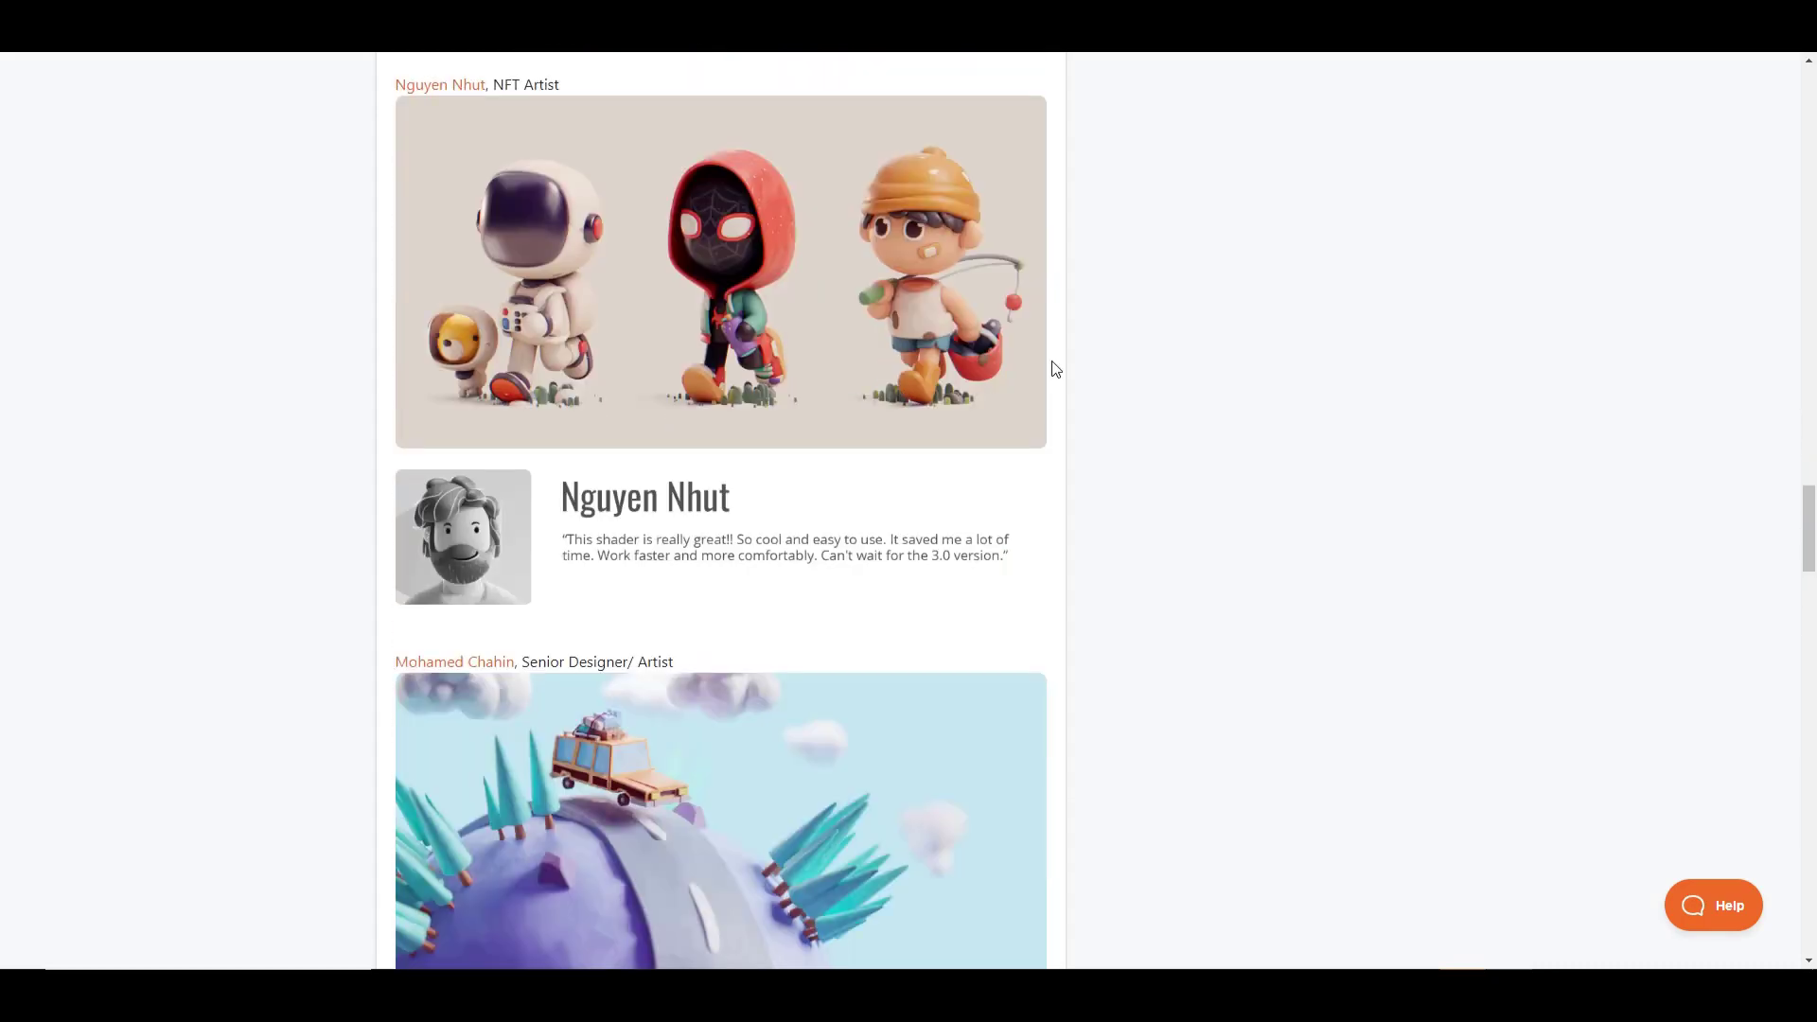
{"action": "scroll", "coordinate": [960, 395], "scroll_direction": "down", "scroll_amount": 12}
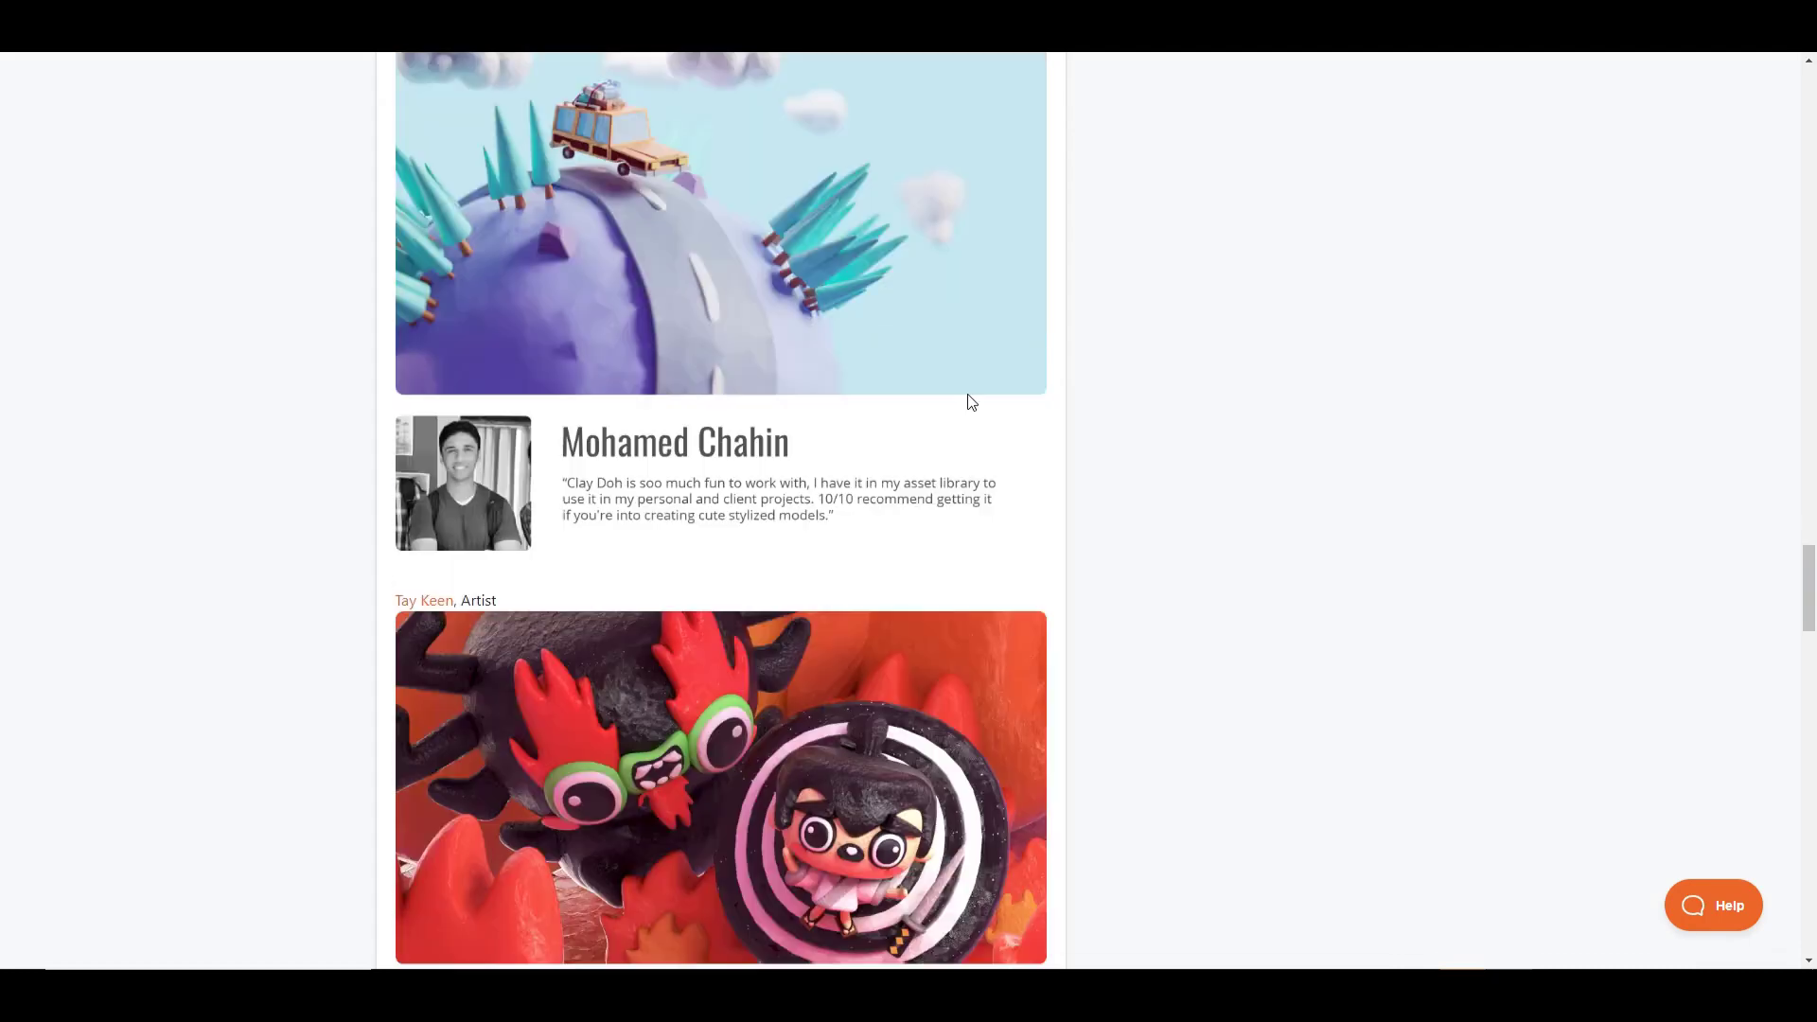
{"action": "scroll", "coordinate": [1136, 423], "scroll_direction": "down", "scroll_amount": 5}
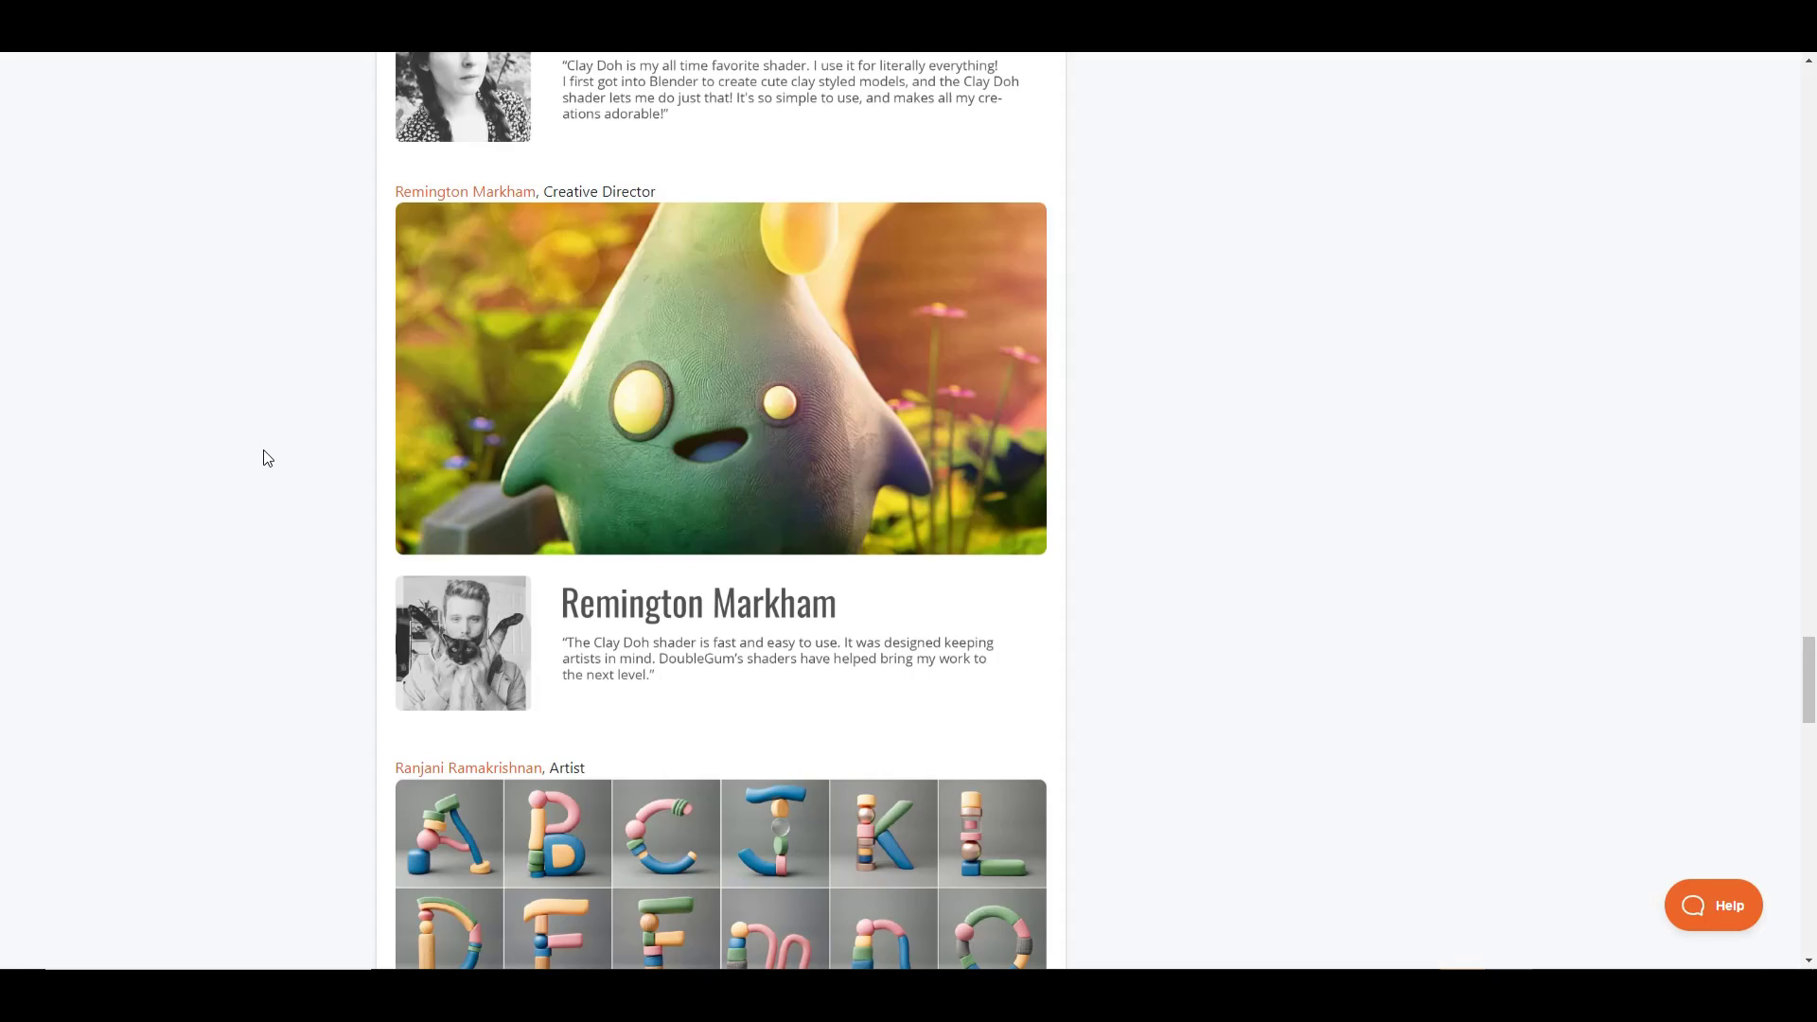
{"action": "scroll", "coordinate": [265, 456], "scroll_direction": "down", "scroll_amount": 5}
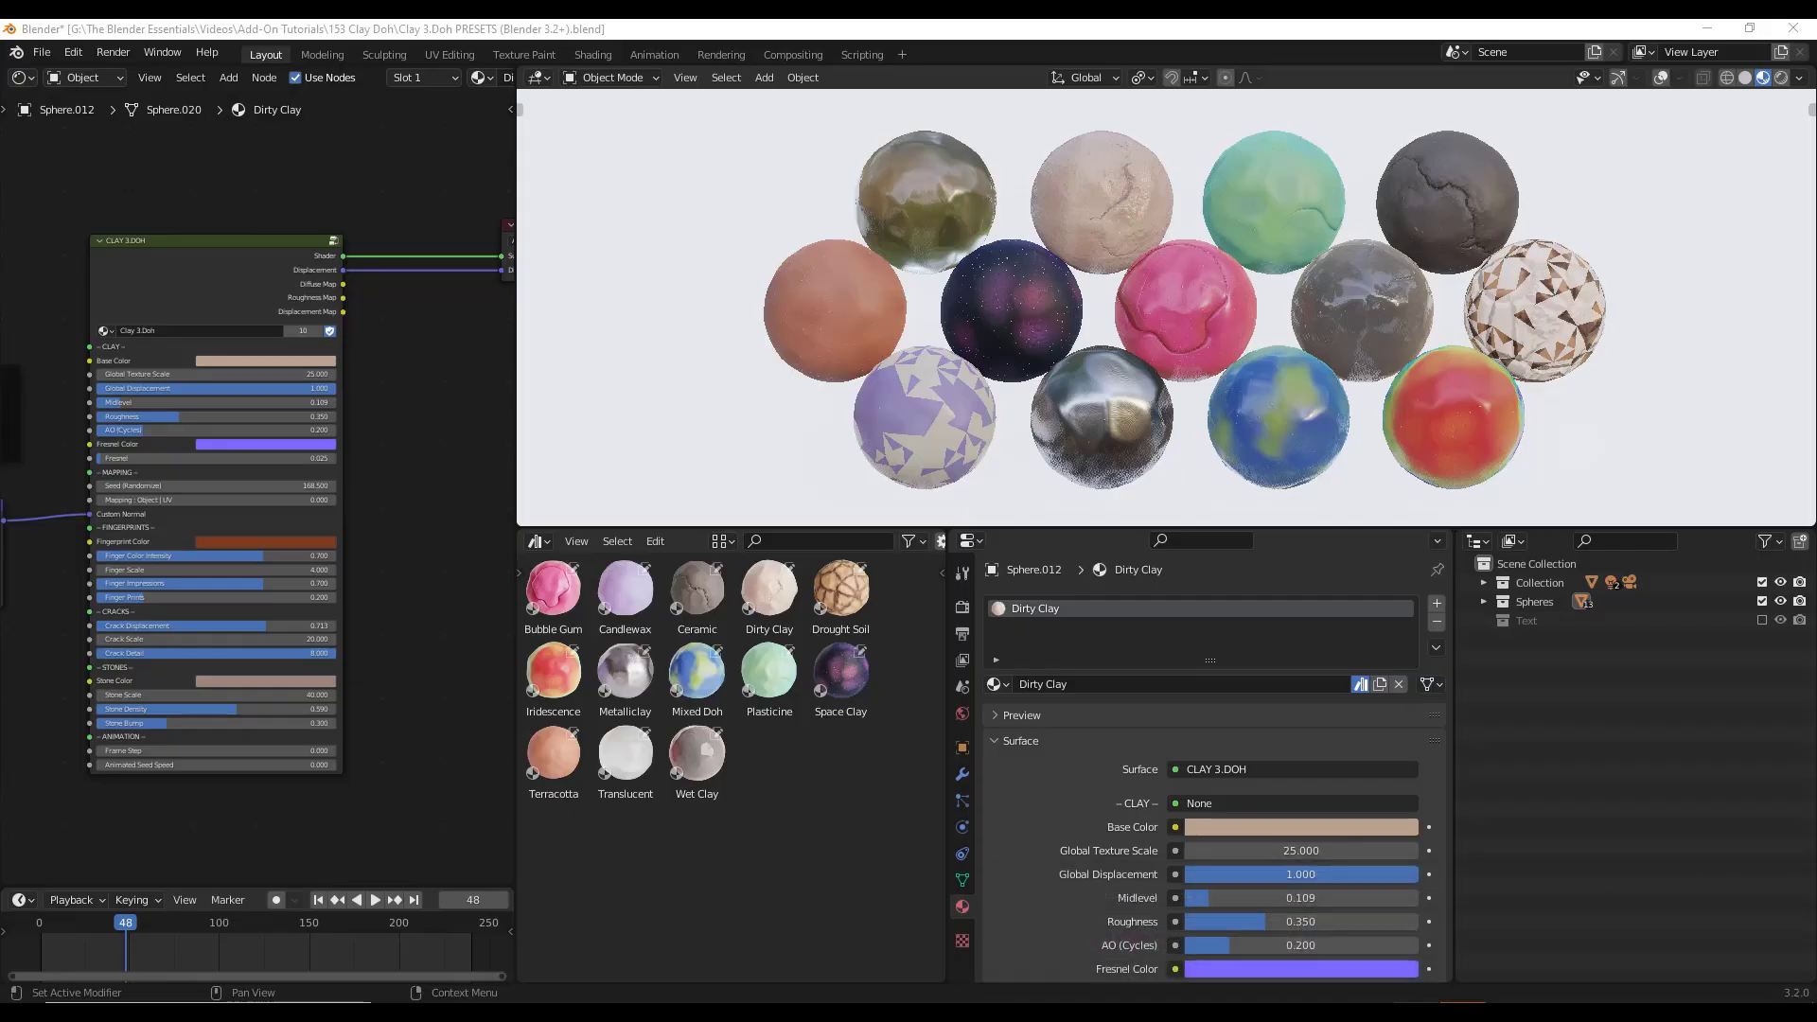
{"action": "left_click", "coordinate": [716, 282]}
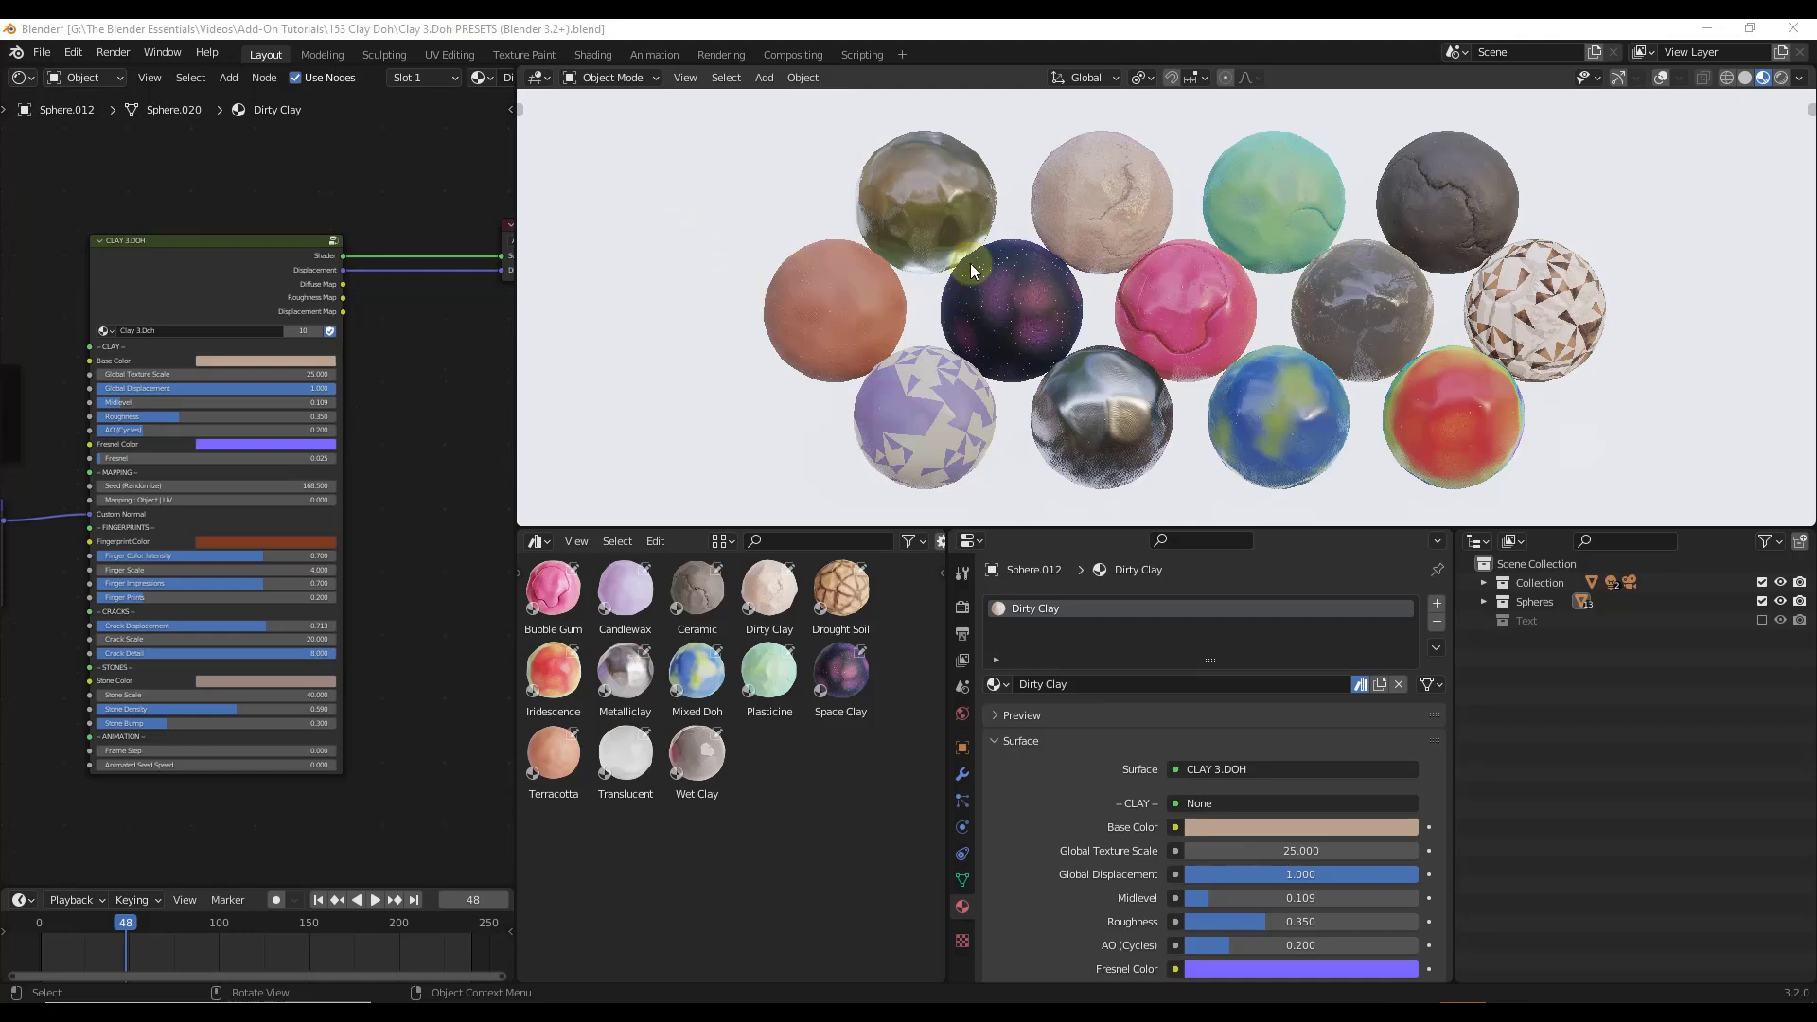
{"action": "left_click", "coordinate": [546, 603]}
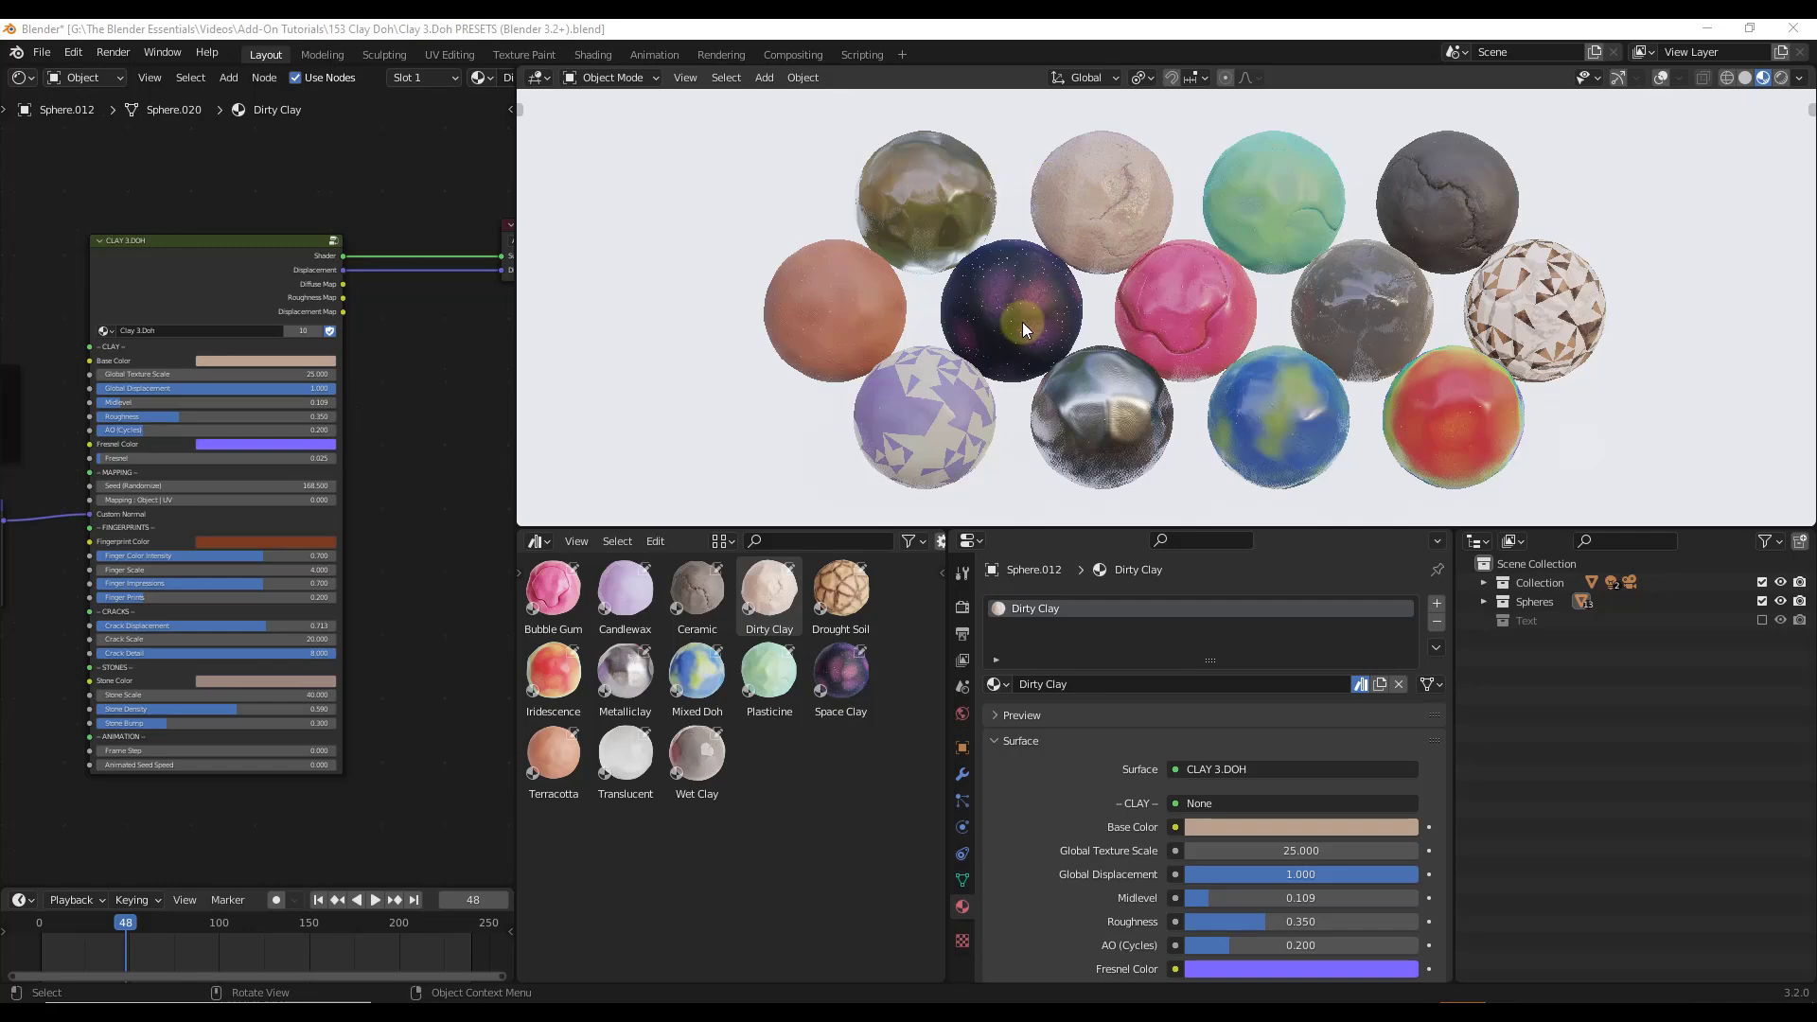
{"action": "middle_click_drag", "start_coordinate": [1022, 322], "coordinate": [1088, 371]}
{"action": "scroll", "coordinate": [1292, 422], "scroll_direction": "up", "scroll_amount": 4}
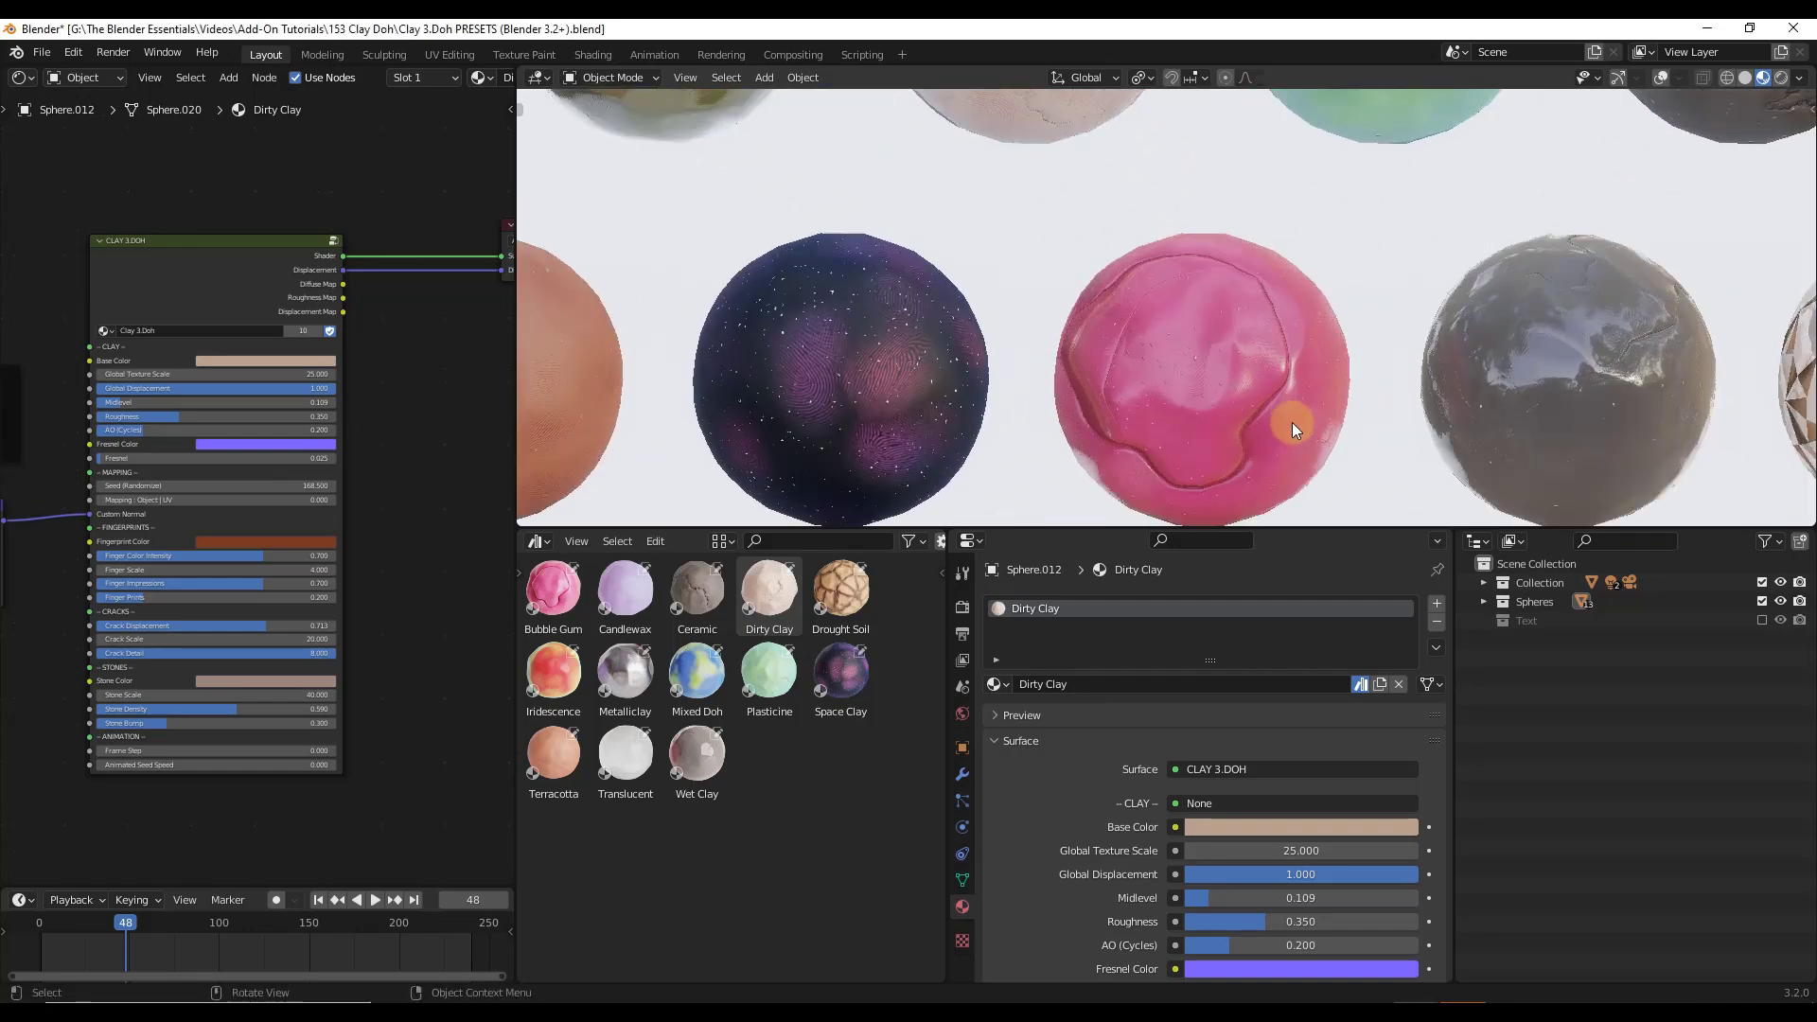
{"action": "scroll", "coordinate": [1292, 423], "scroll_direction": "down", "scroll_amount": 5}
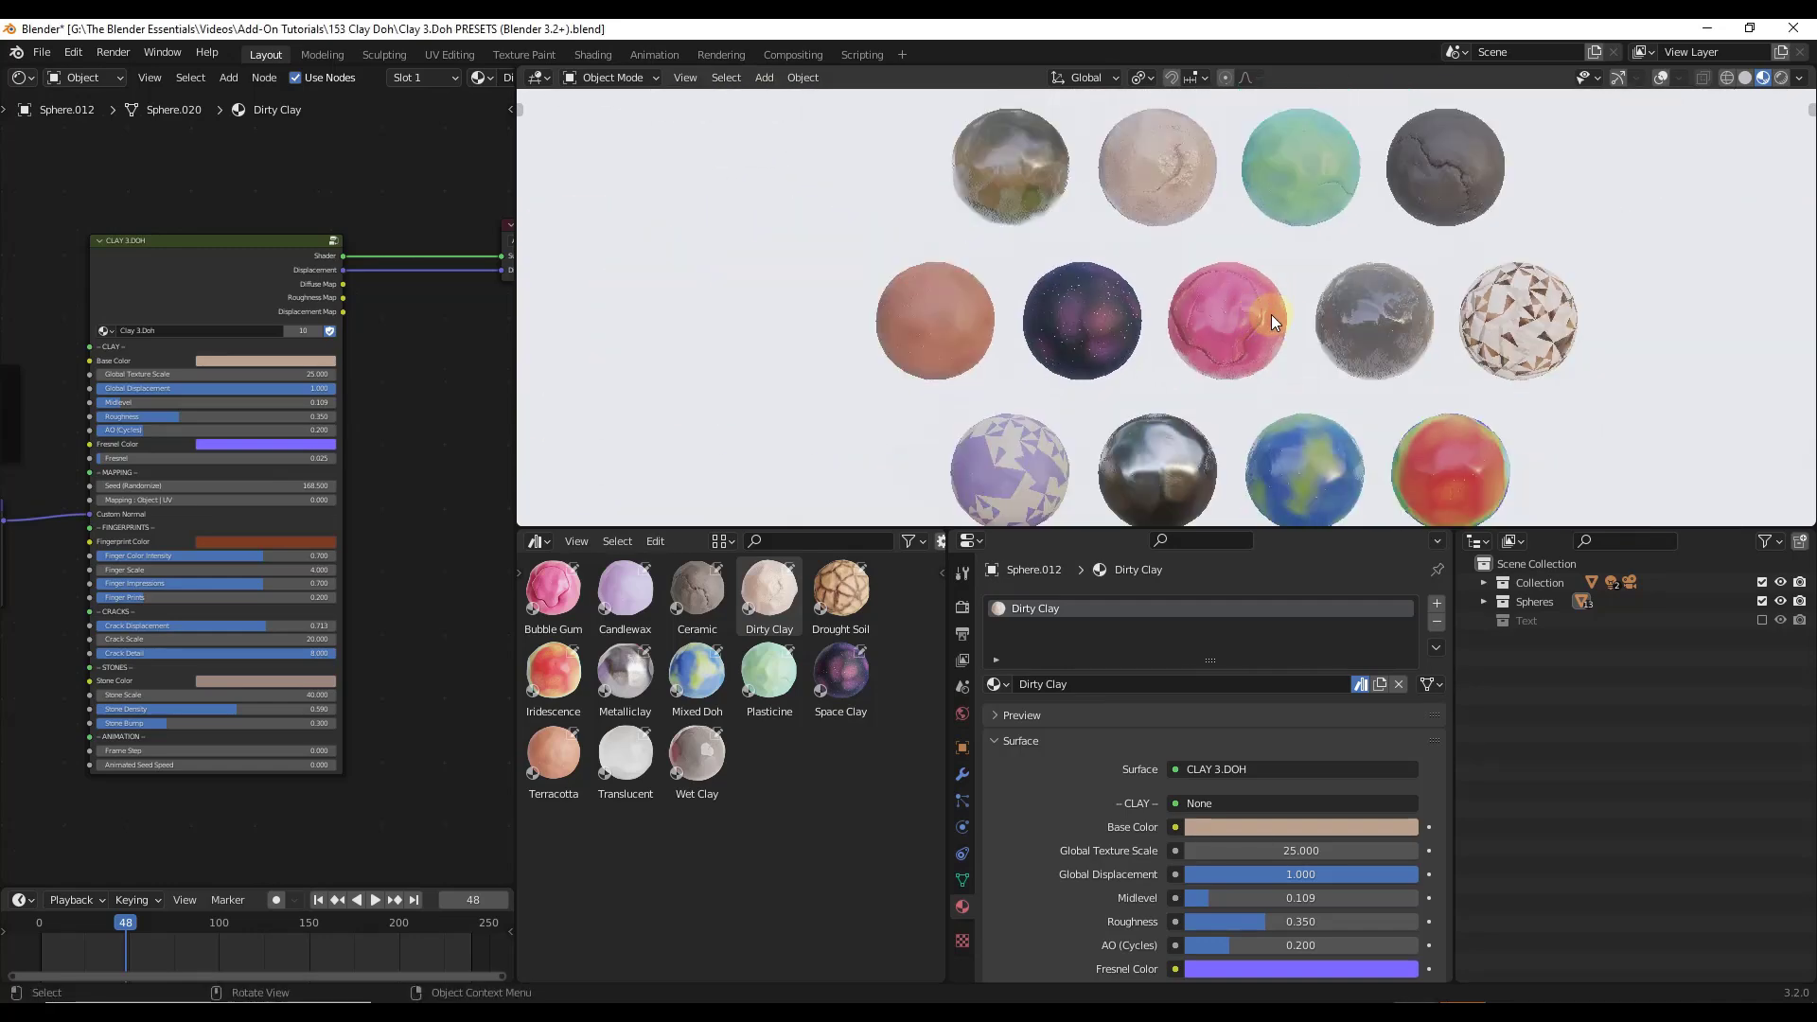
{"action": "middle_click_drag", "start_coordinate": [1270, 314], "coordinate": [1268, 311]}
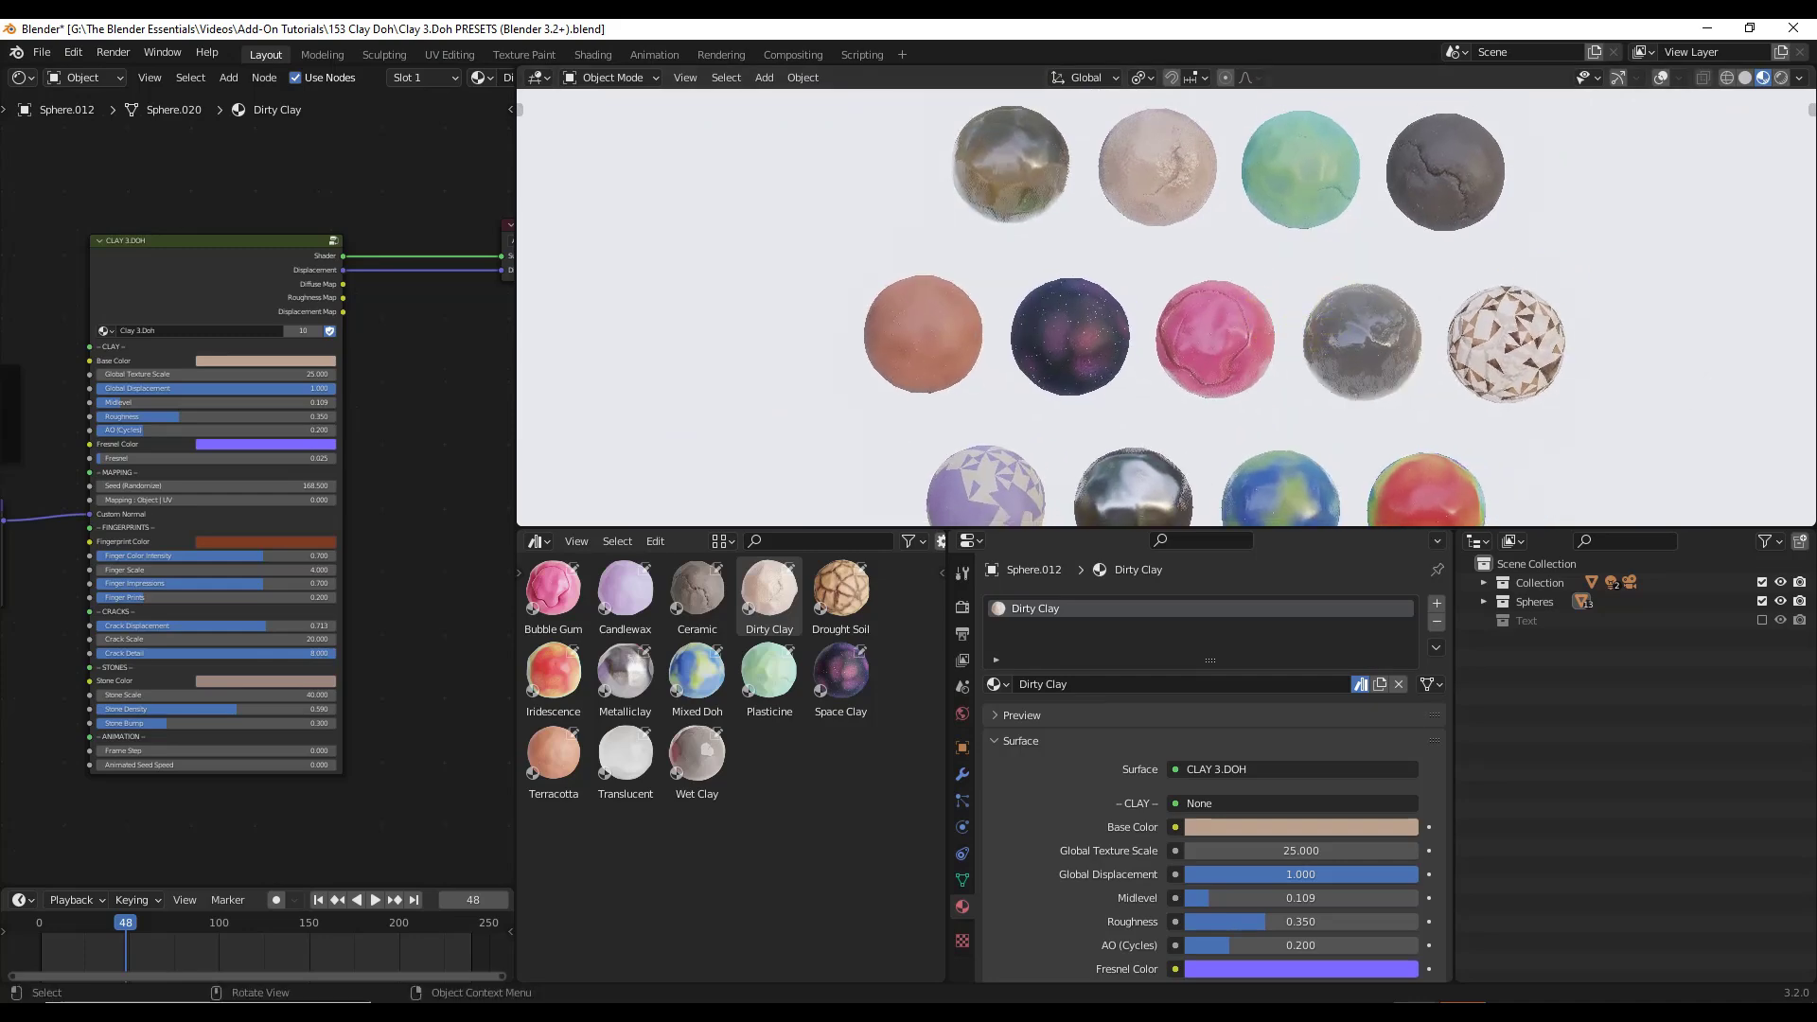
{"action": "scroll", "coordinate": [1299, 379], "scroll_direction": "down", "scroll_amount": 2}
{"action": "scroll", "coordinate": [1479, 337], "scroll_direction": "up", "scroll_amount": 4}
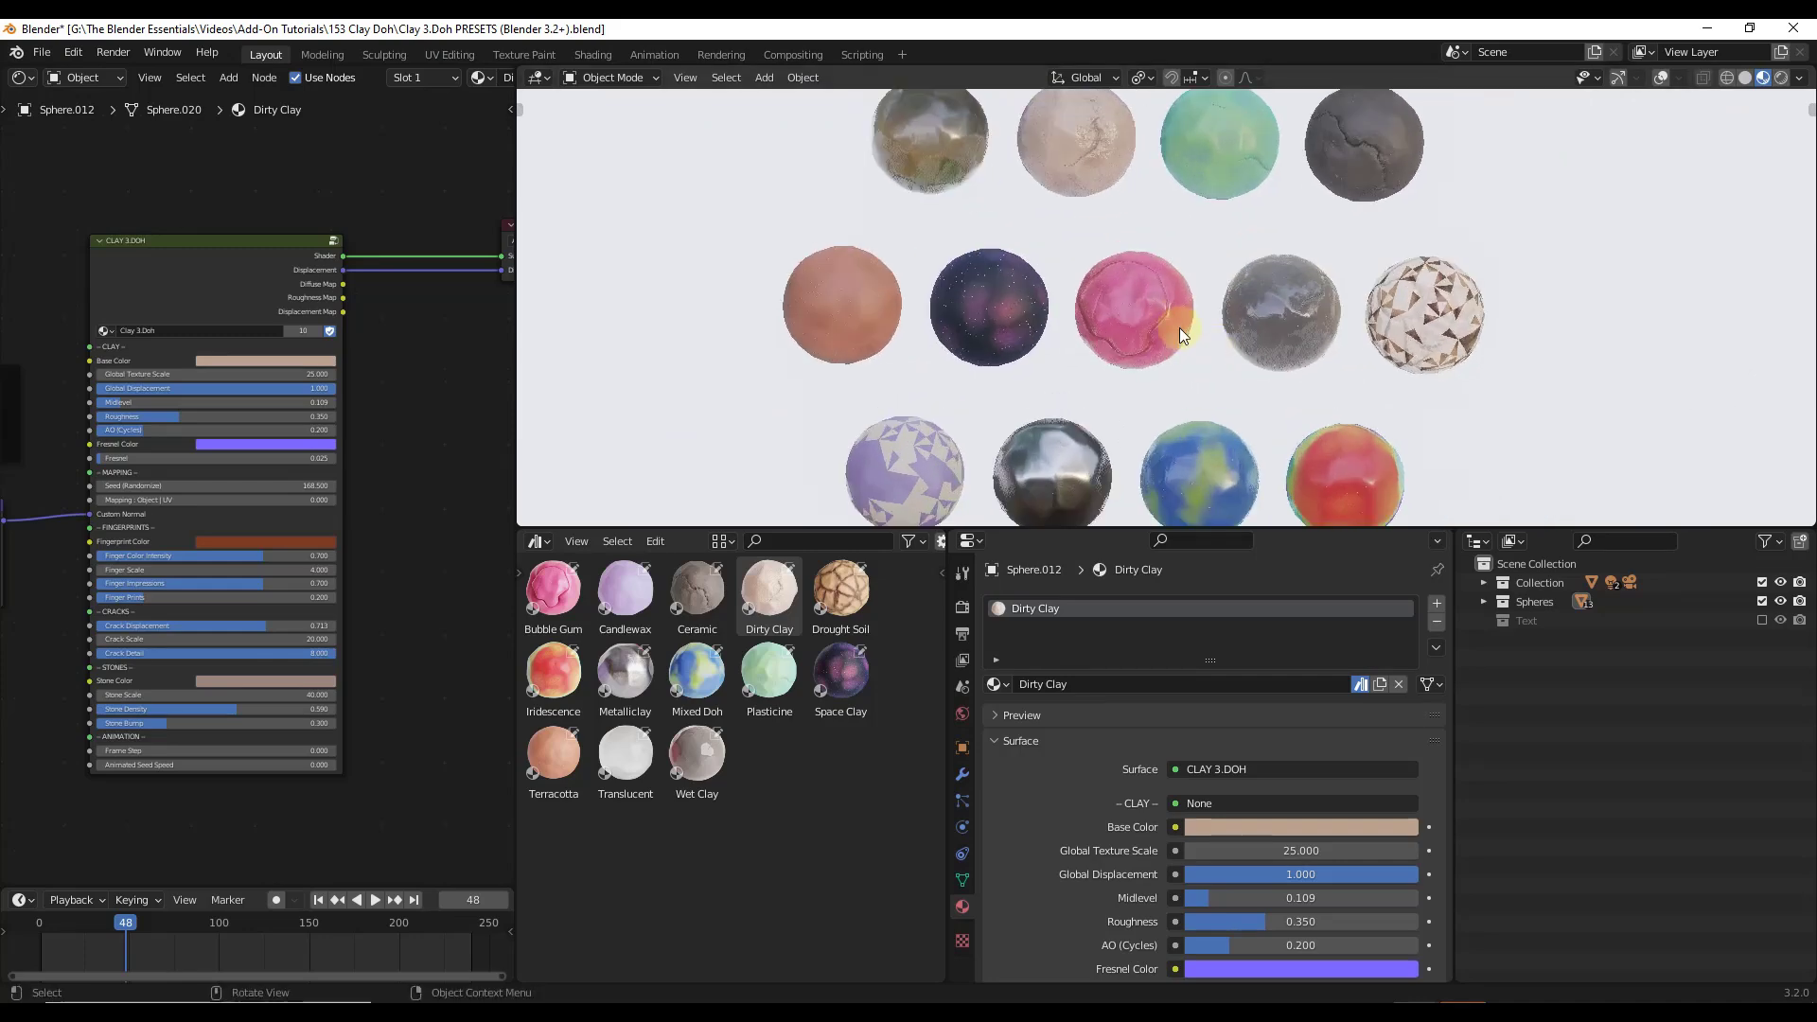
{"action": "scroll", "coordinate": [1486, 322], "scroll_direction": "up", "scroll_amount": 3}
{"action": "scroll", "coordinate": [1123, 292], "scroll_direction": "down", "scroll_amount": 7}
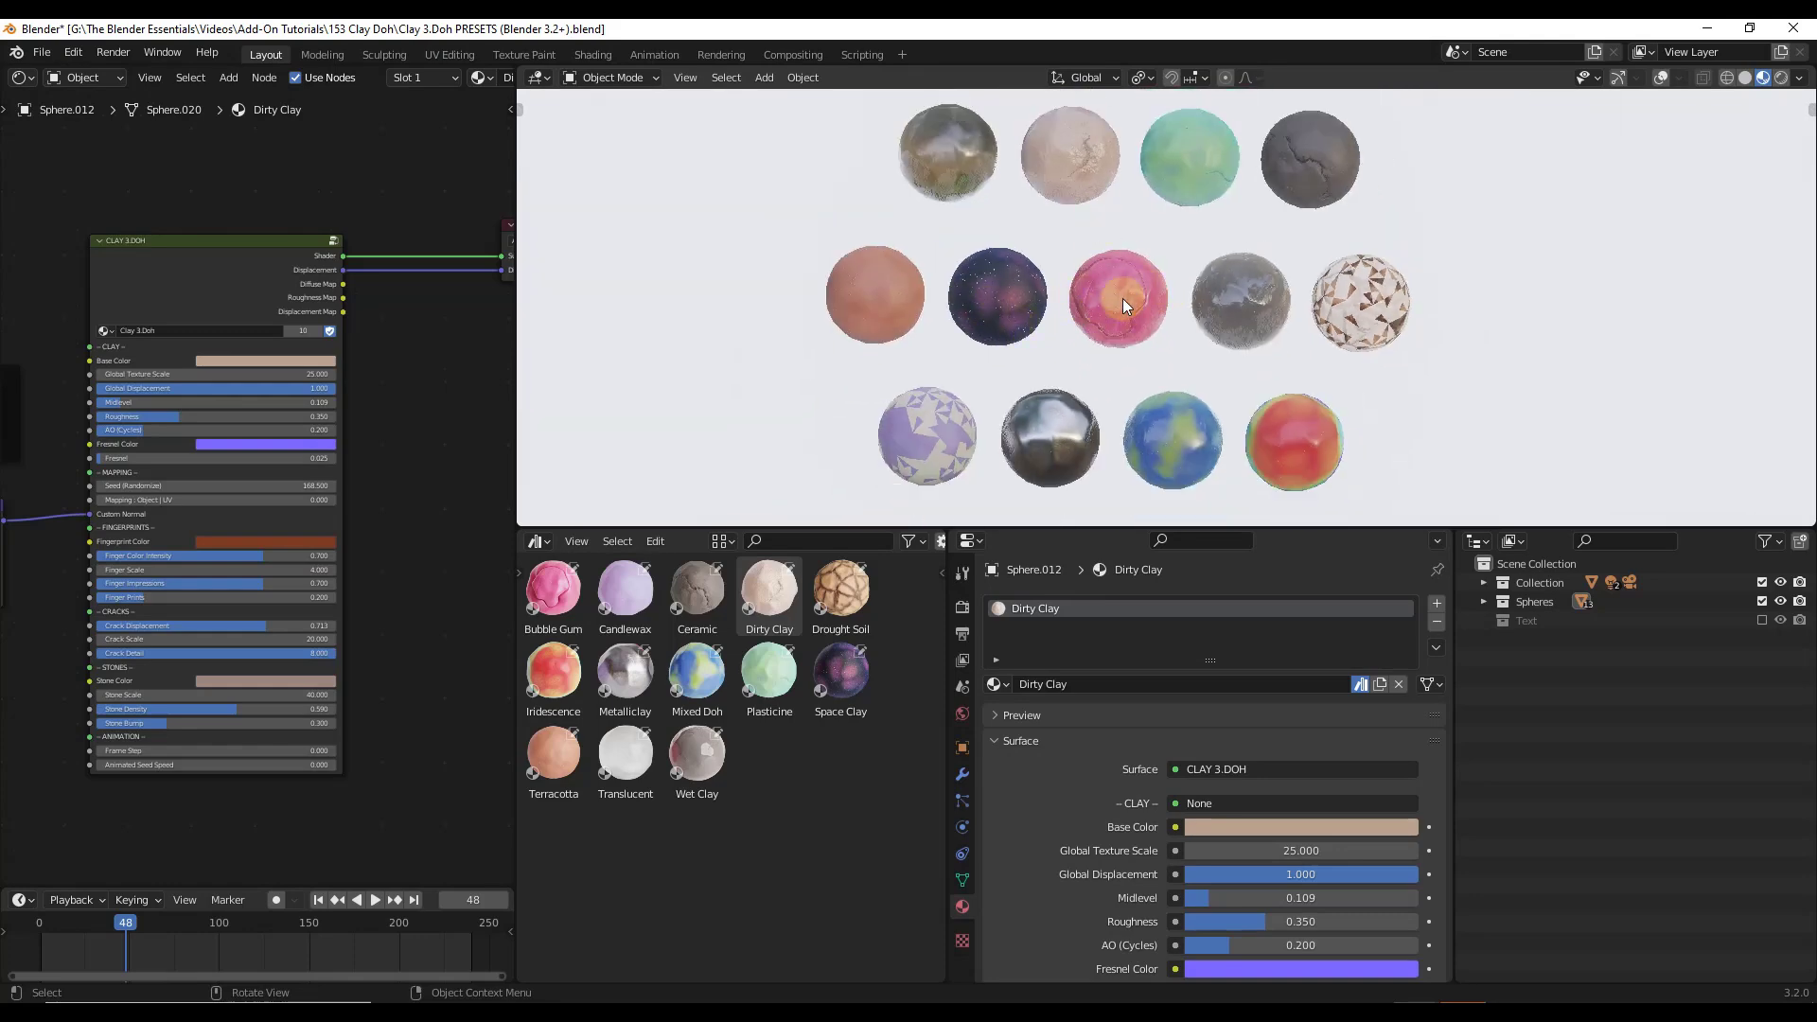
Select the pink Bubble Gum sphere and lower its Global Displacement
{"action": "left_click", "coordinate": [1122, 298]}
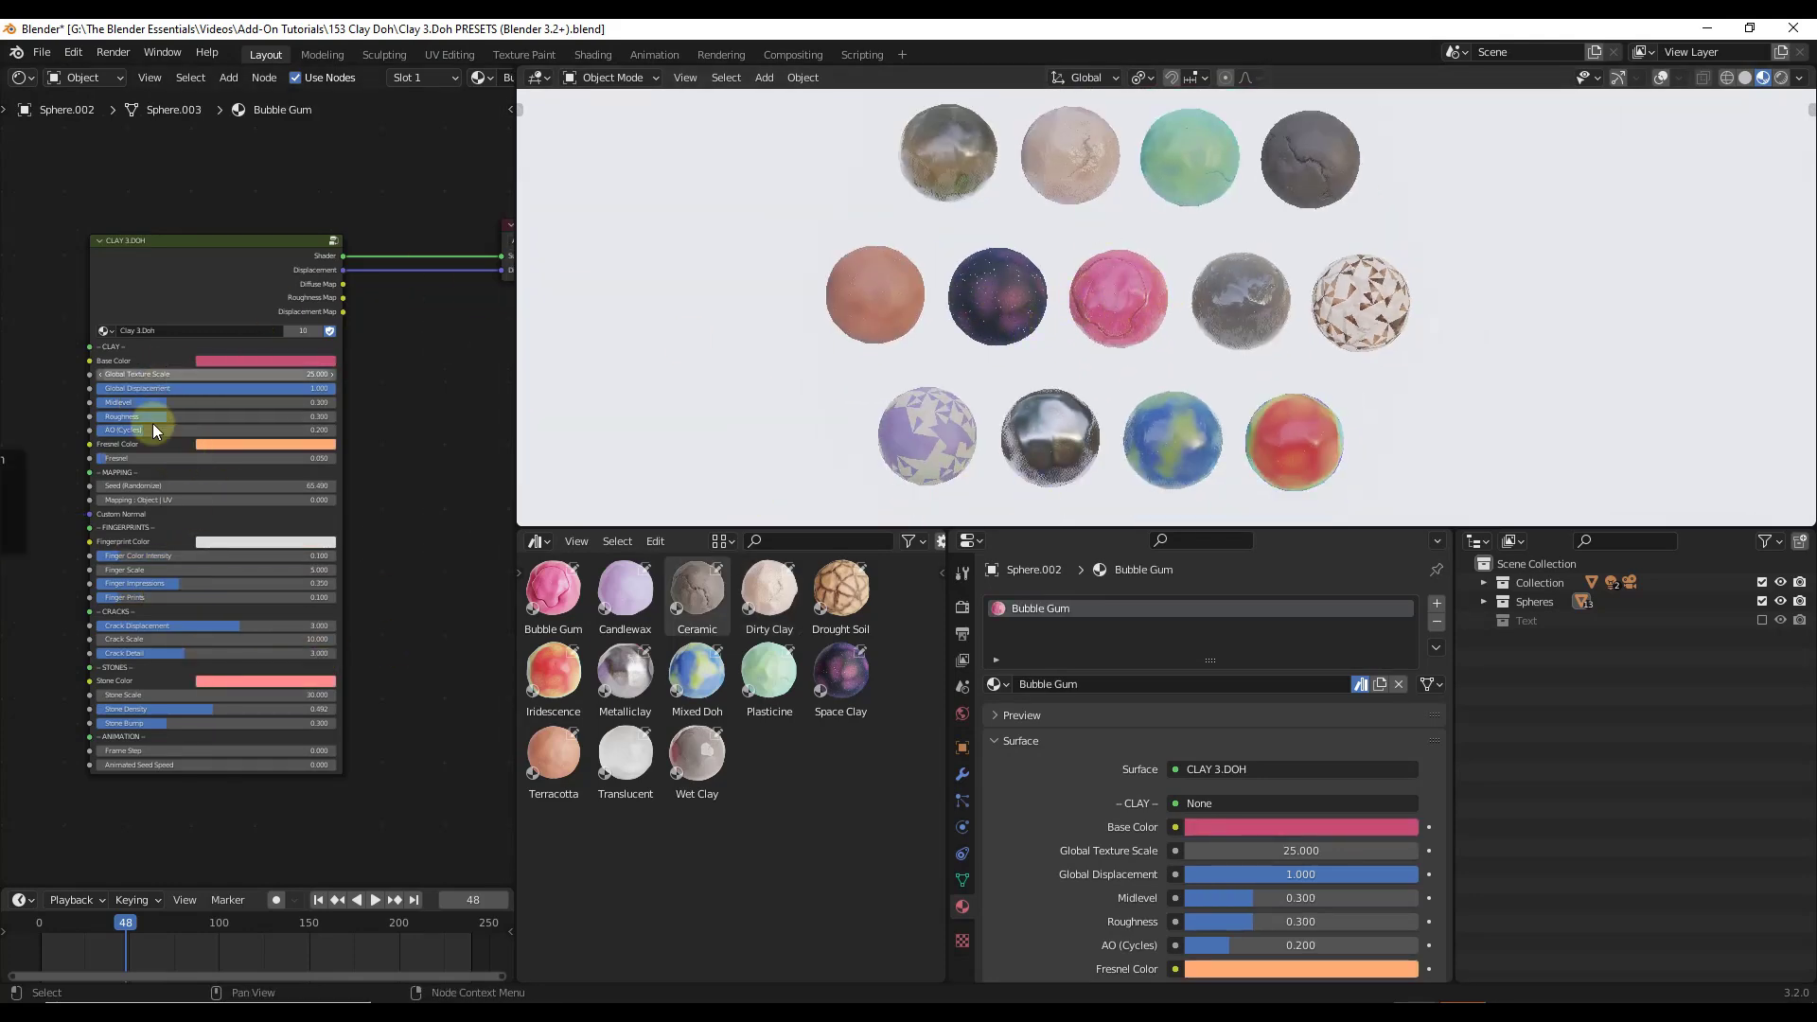
{"action": "scroll", "coordinate": [128, 369], "scroll_direction": "up", "scroll_amount": 2}
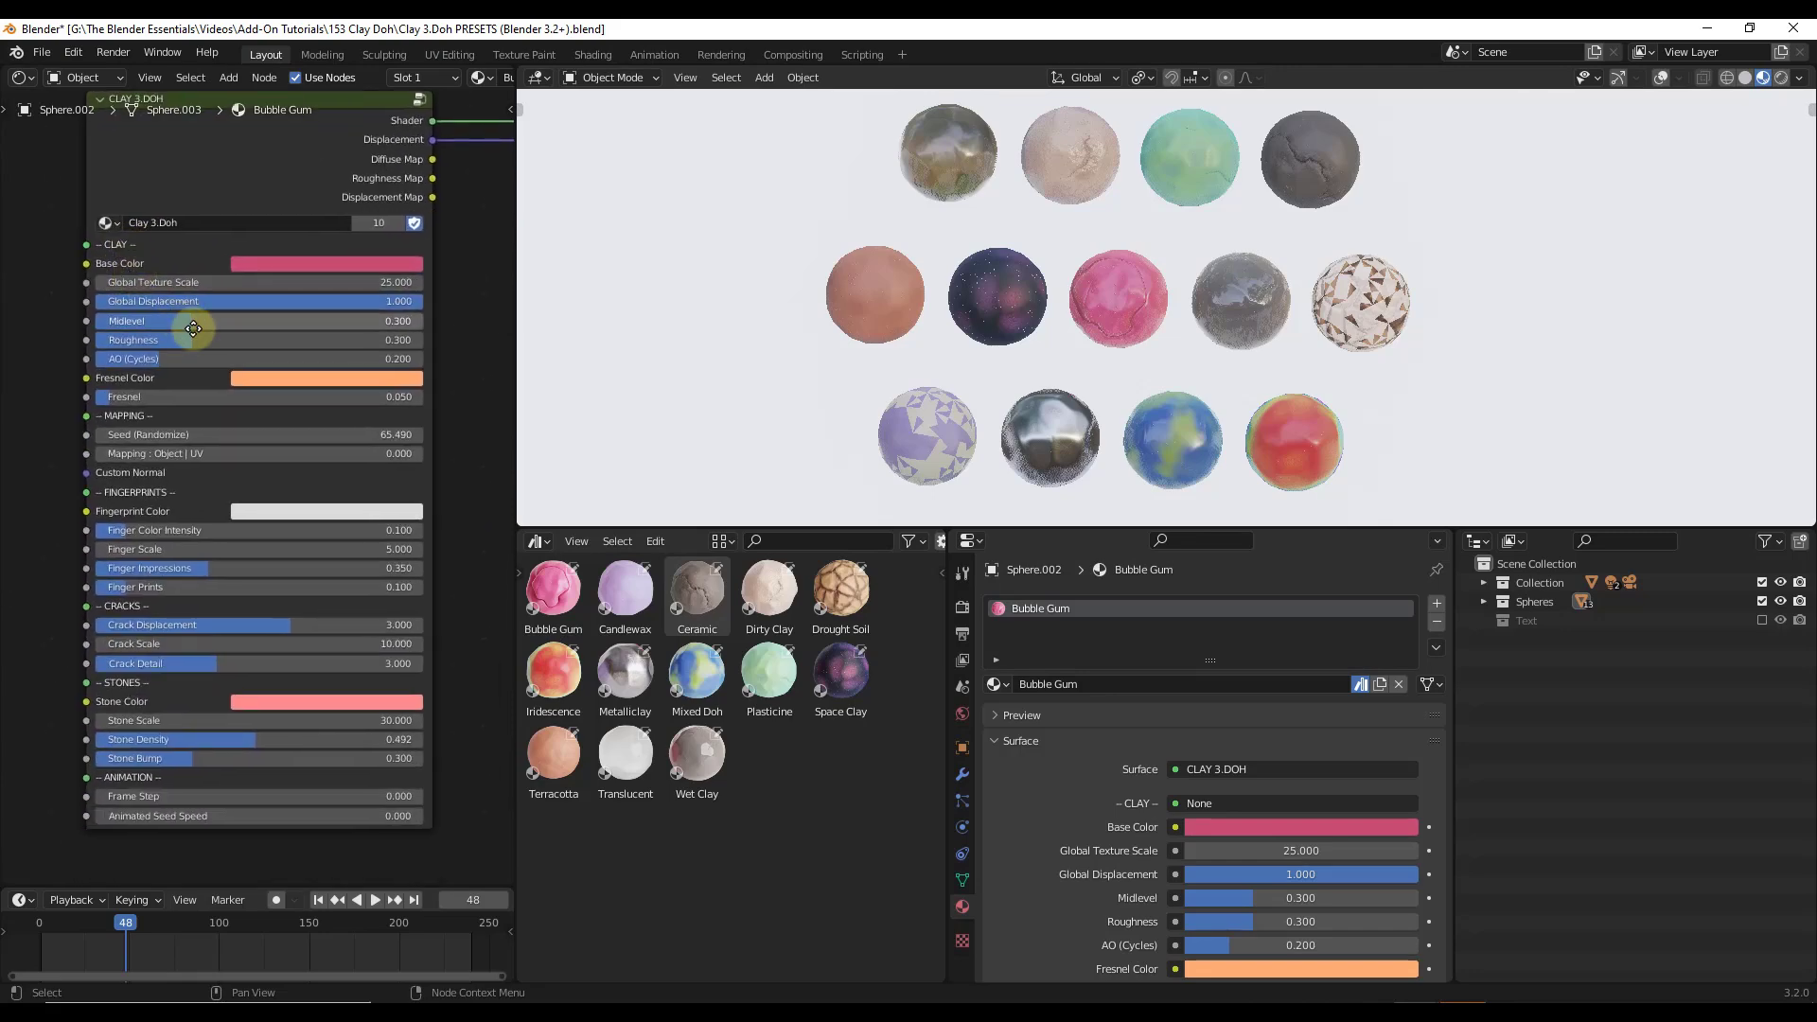
{"action": "middle_click_drag", "start_coordinate": [176, 321], "coordinate": [179, 355]}
{"action": "scroll", "coordinate": [1293, 840], "scroll_direction": "down", "scroll_amount": 4}
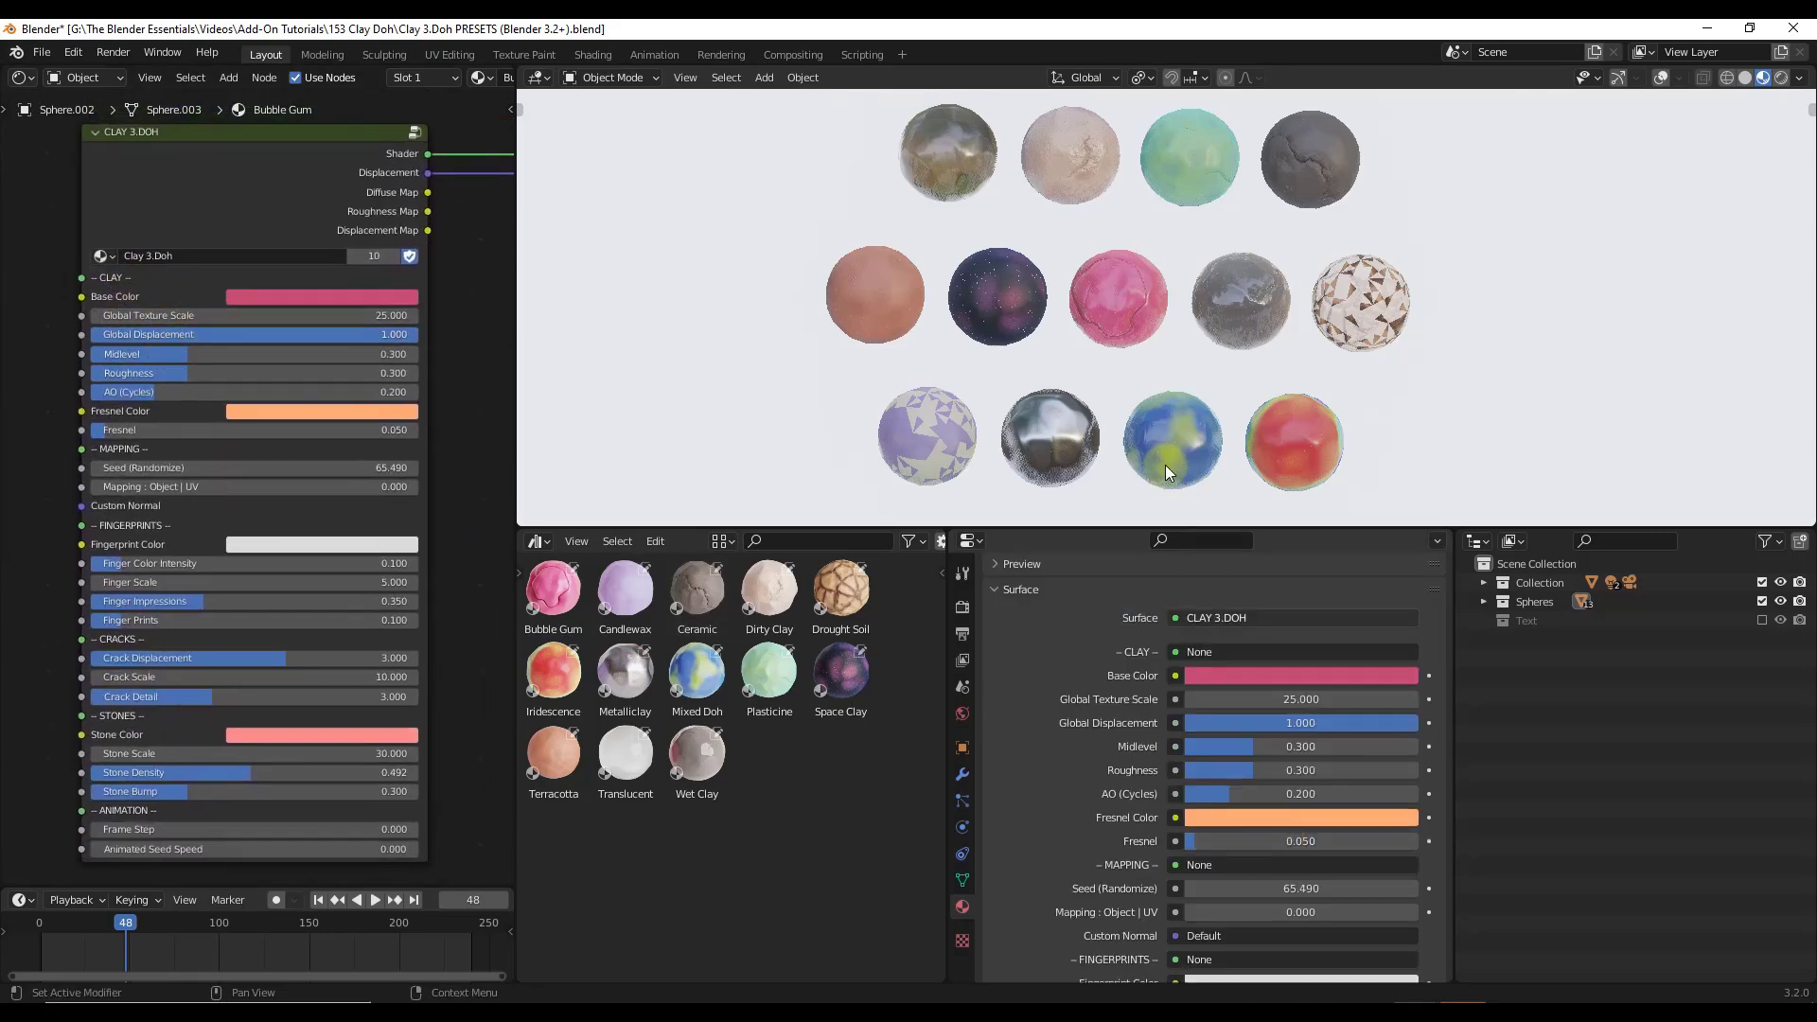
{"action": "scroll", "coordinate": [1115, 293], "scroll_direction": "up", "scroll_amount": 8}
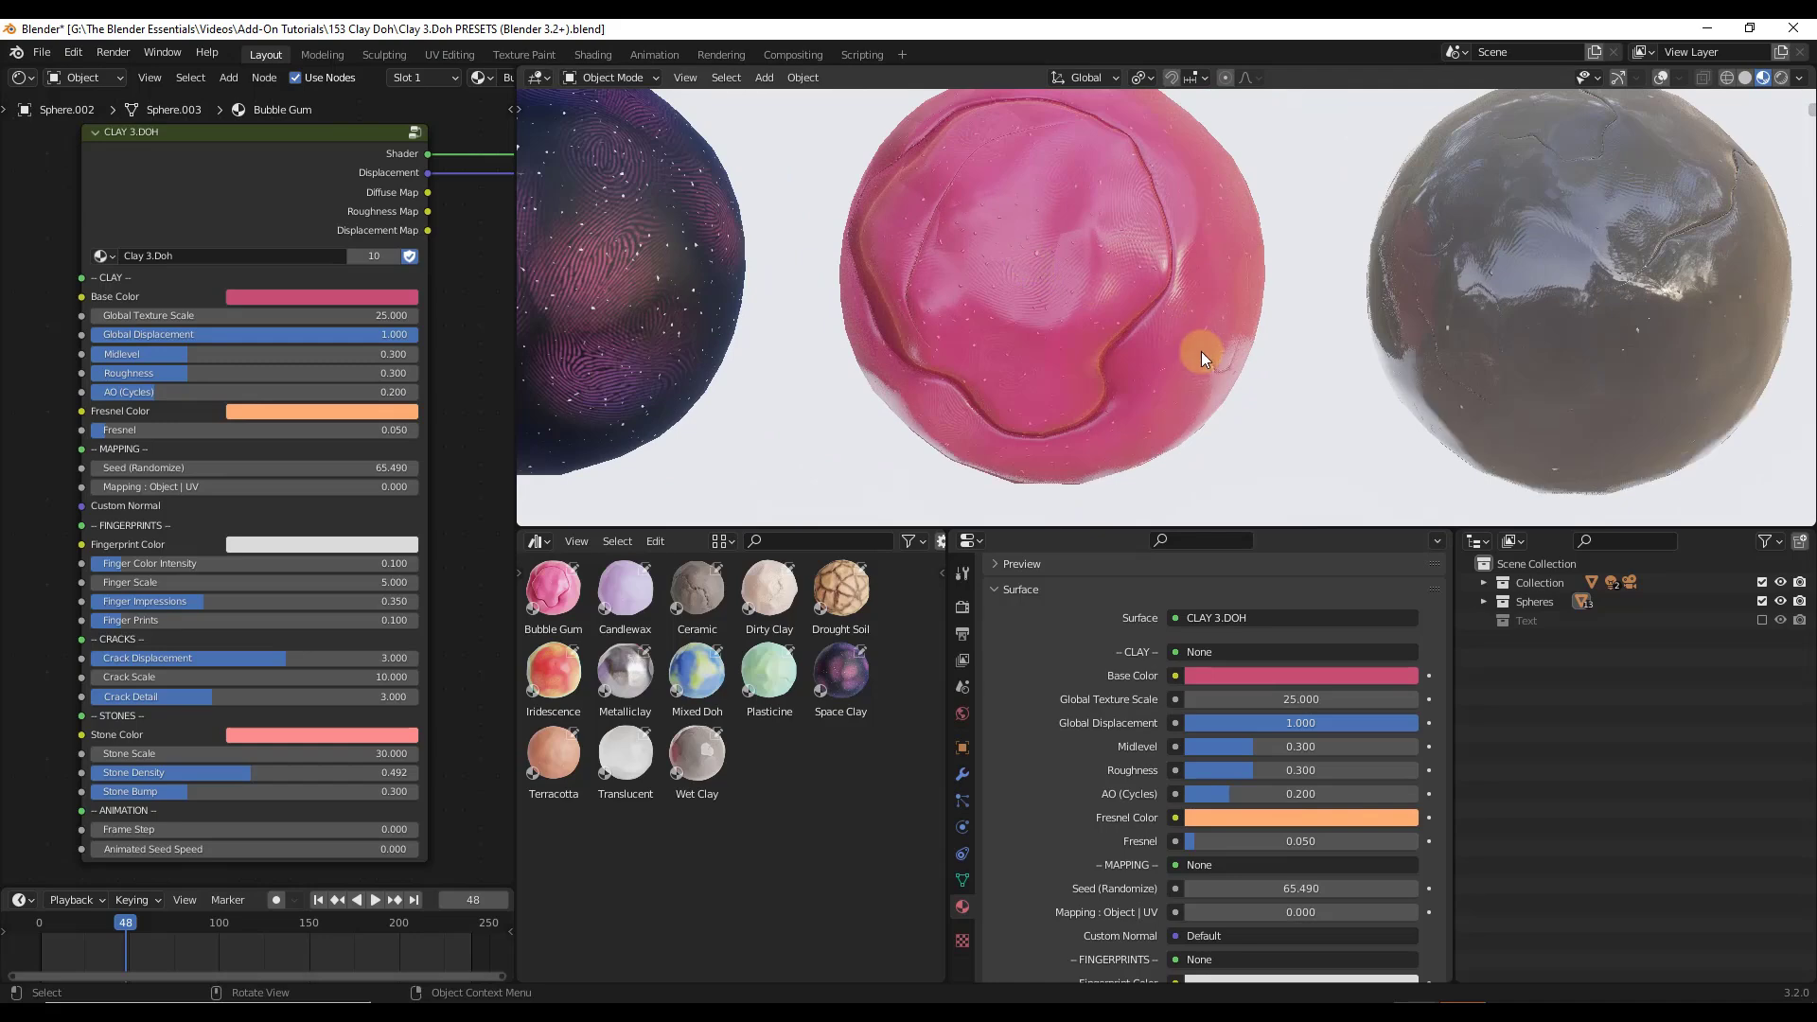
{"action": "scroll", "coordinate": [1117, 275], "scroll_direction": "down", "scroll_amount": 2}
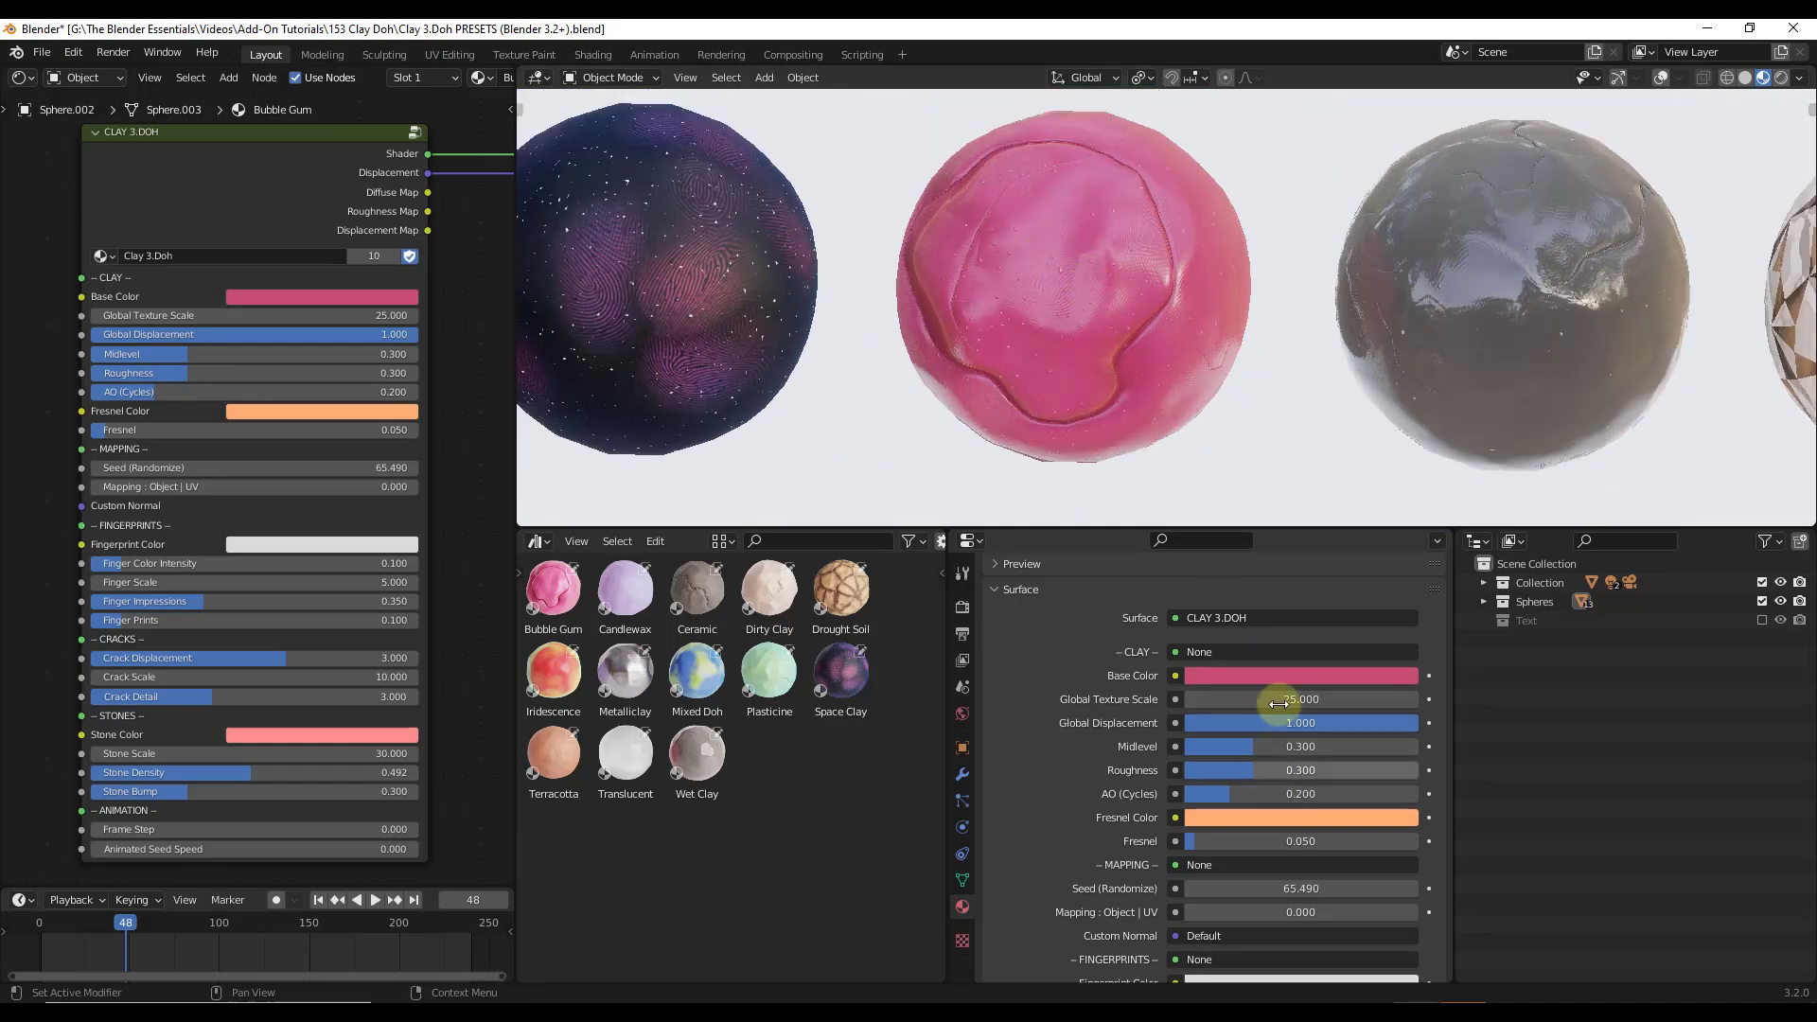
{"action": "mouse_move", "coordinate": [1375, 729]}
{"action": "left_mouse_down"}
{"action": "mouse_move", "coordinate": [1258, 710]}
{"action": "mouse_move", "coordinate": [1278, 755]}
{"action": "mouse_move", "coordinate": [1326, 766]}
{"action": "mouse_move", "coordinate": [1259, 784]}
{"action": "left_mouse_up"}
{"action": "scroll", "coordinate": [1297, 762], "scroll_direction": "down", "scroll_amount": 6}
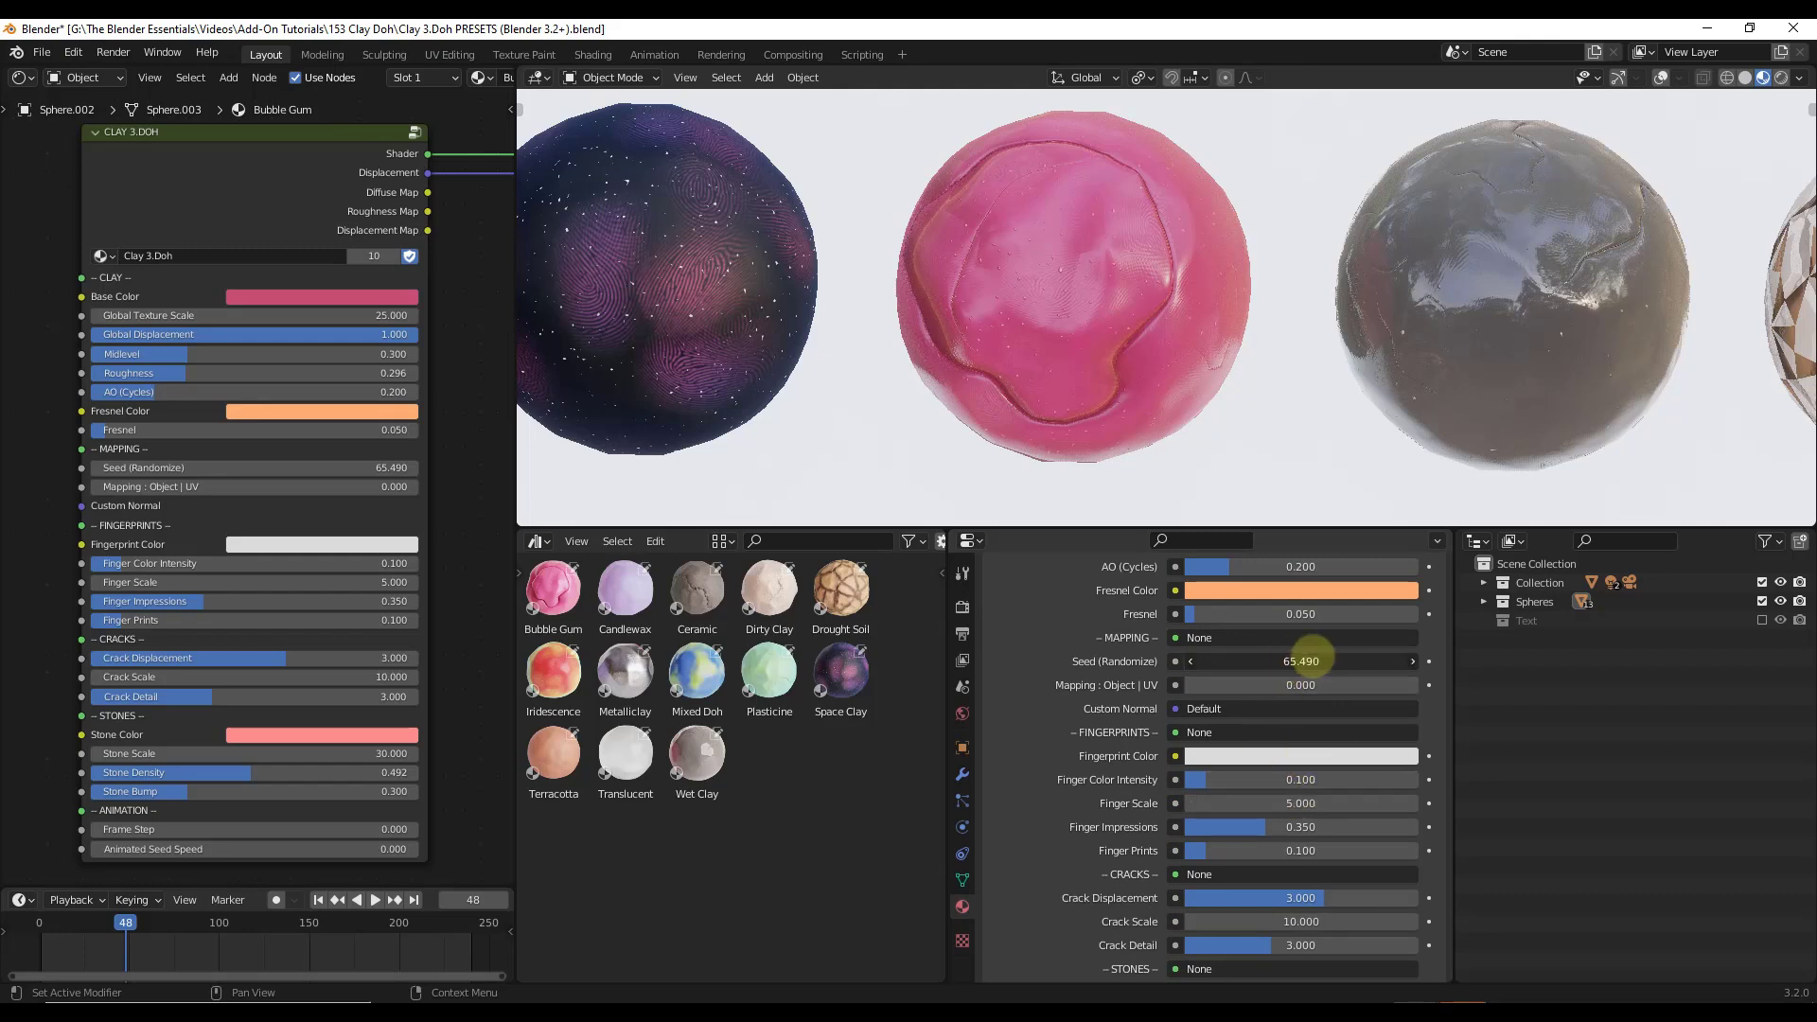
Re-randomize the pink sphere's Seed, raise Finger Color Intensity and tweak its impression and crack sliders
{"action": "mouse_move", "coordinate": [1306, 660]}
{"action": "left_mouse_down"}
{"action": "mouse_move", "coordinate": [1358, 660]}
{"action": "mouse_move", "coordinate": [1289, 674]}
{"action": "left_mouse_up"}
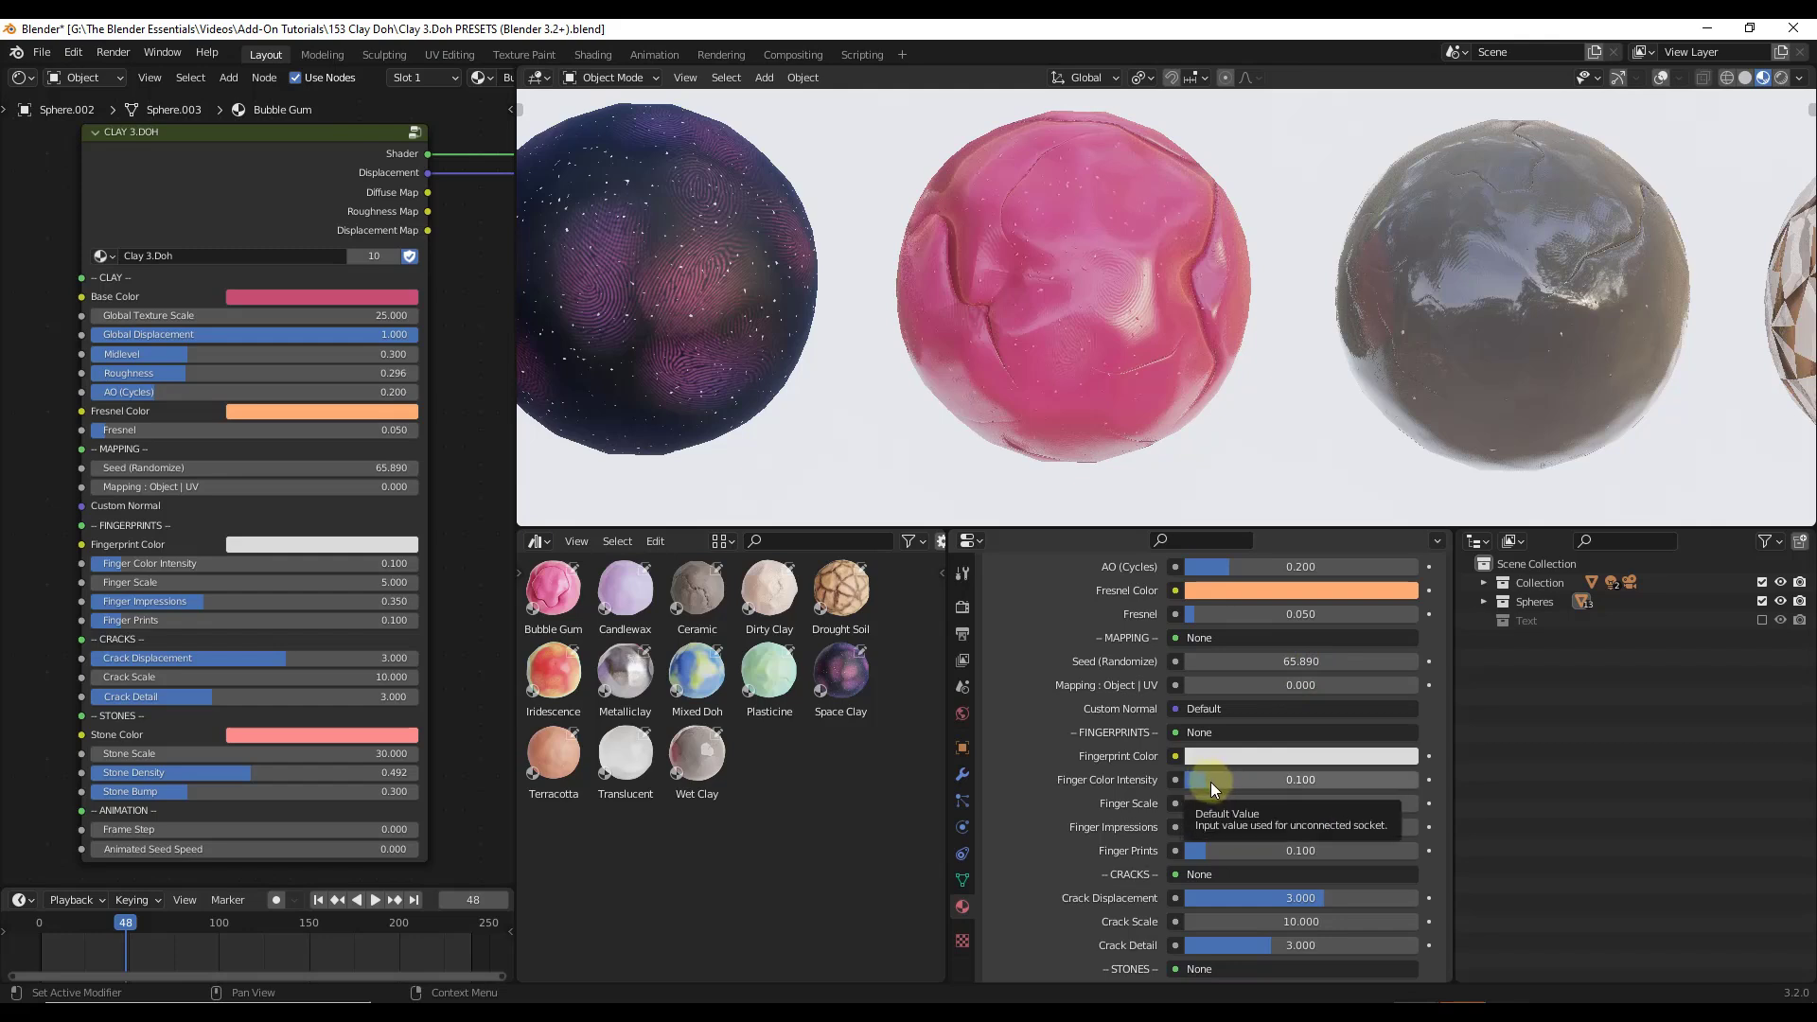
{"action": "left_click_drag", "start_coordinate": [1211, 782], "coordinate": [1264, 822]}
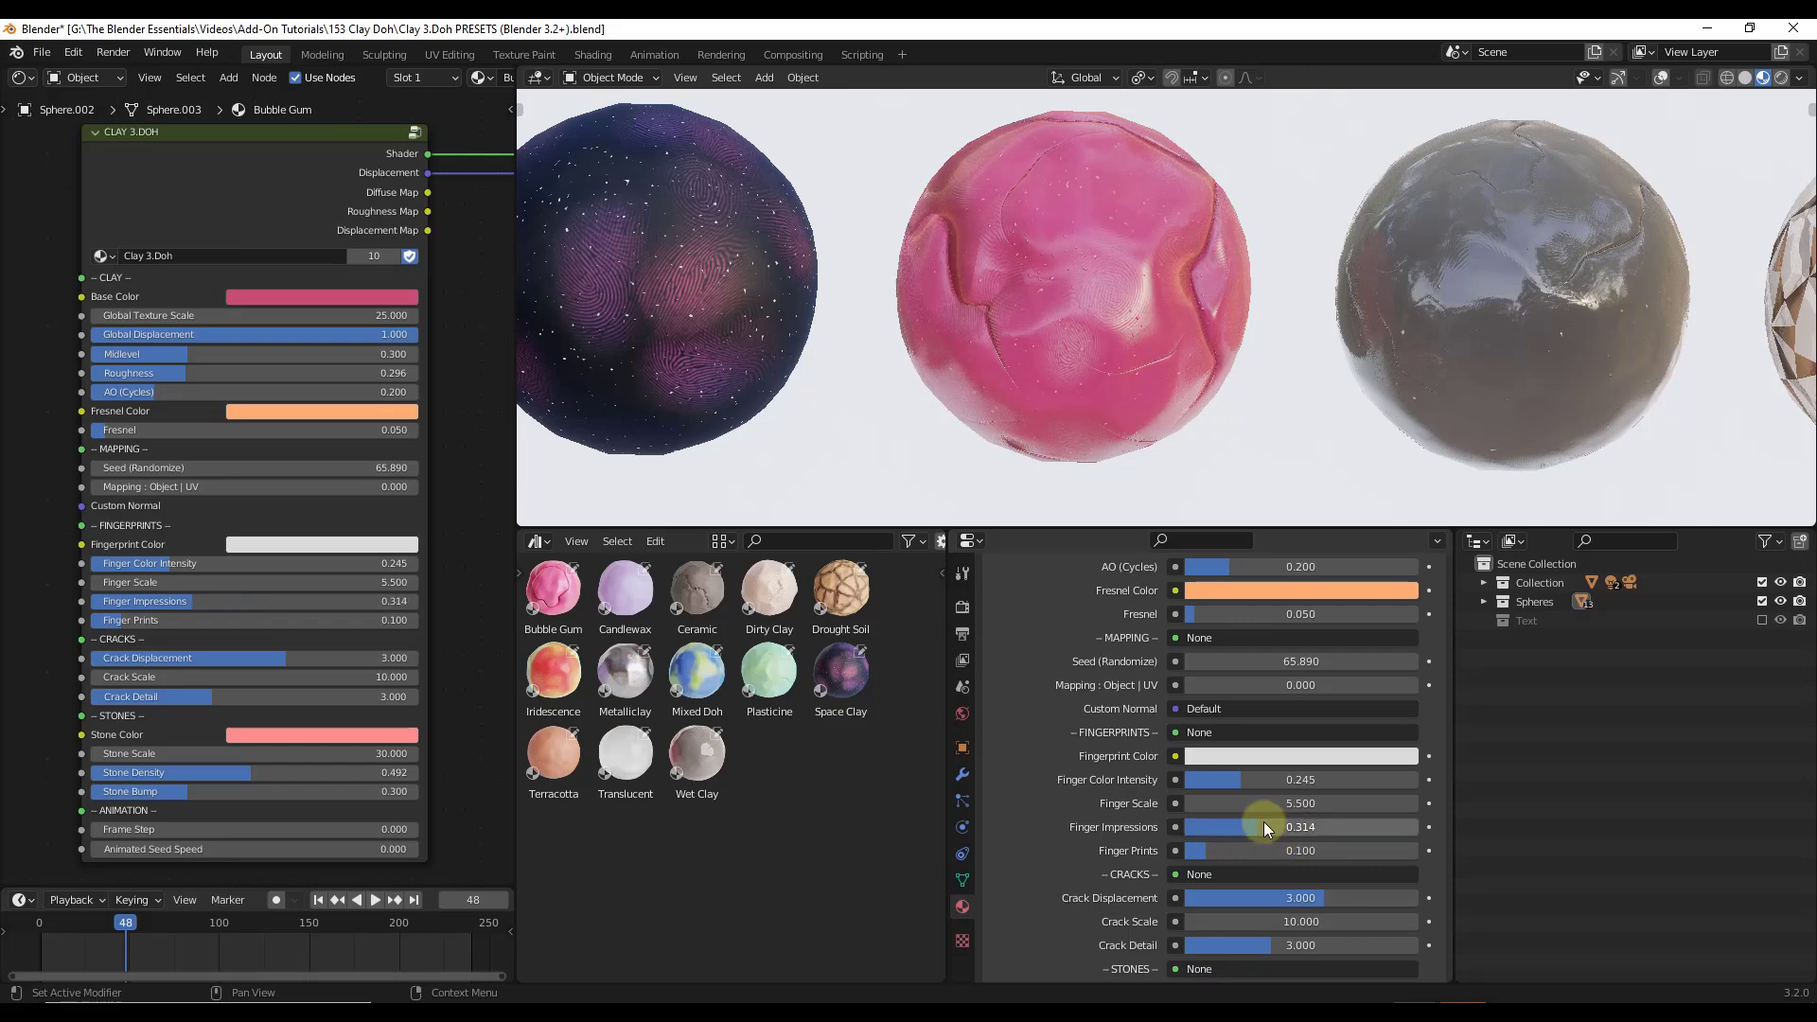
{"action": "scroll", "coordinate": [1264, 821], "scroll_direction": "down", "scroll_amount": 5}
{"action": "left_click_drag", "start_coordinate": [1306, 671], "coordinate": [1293, 719]}
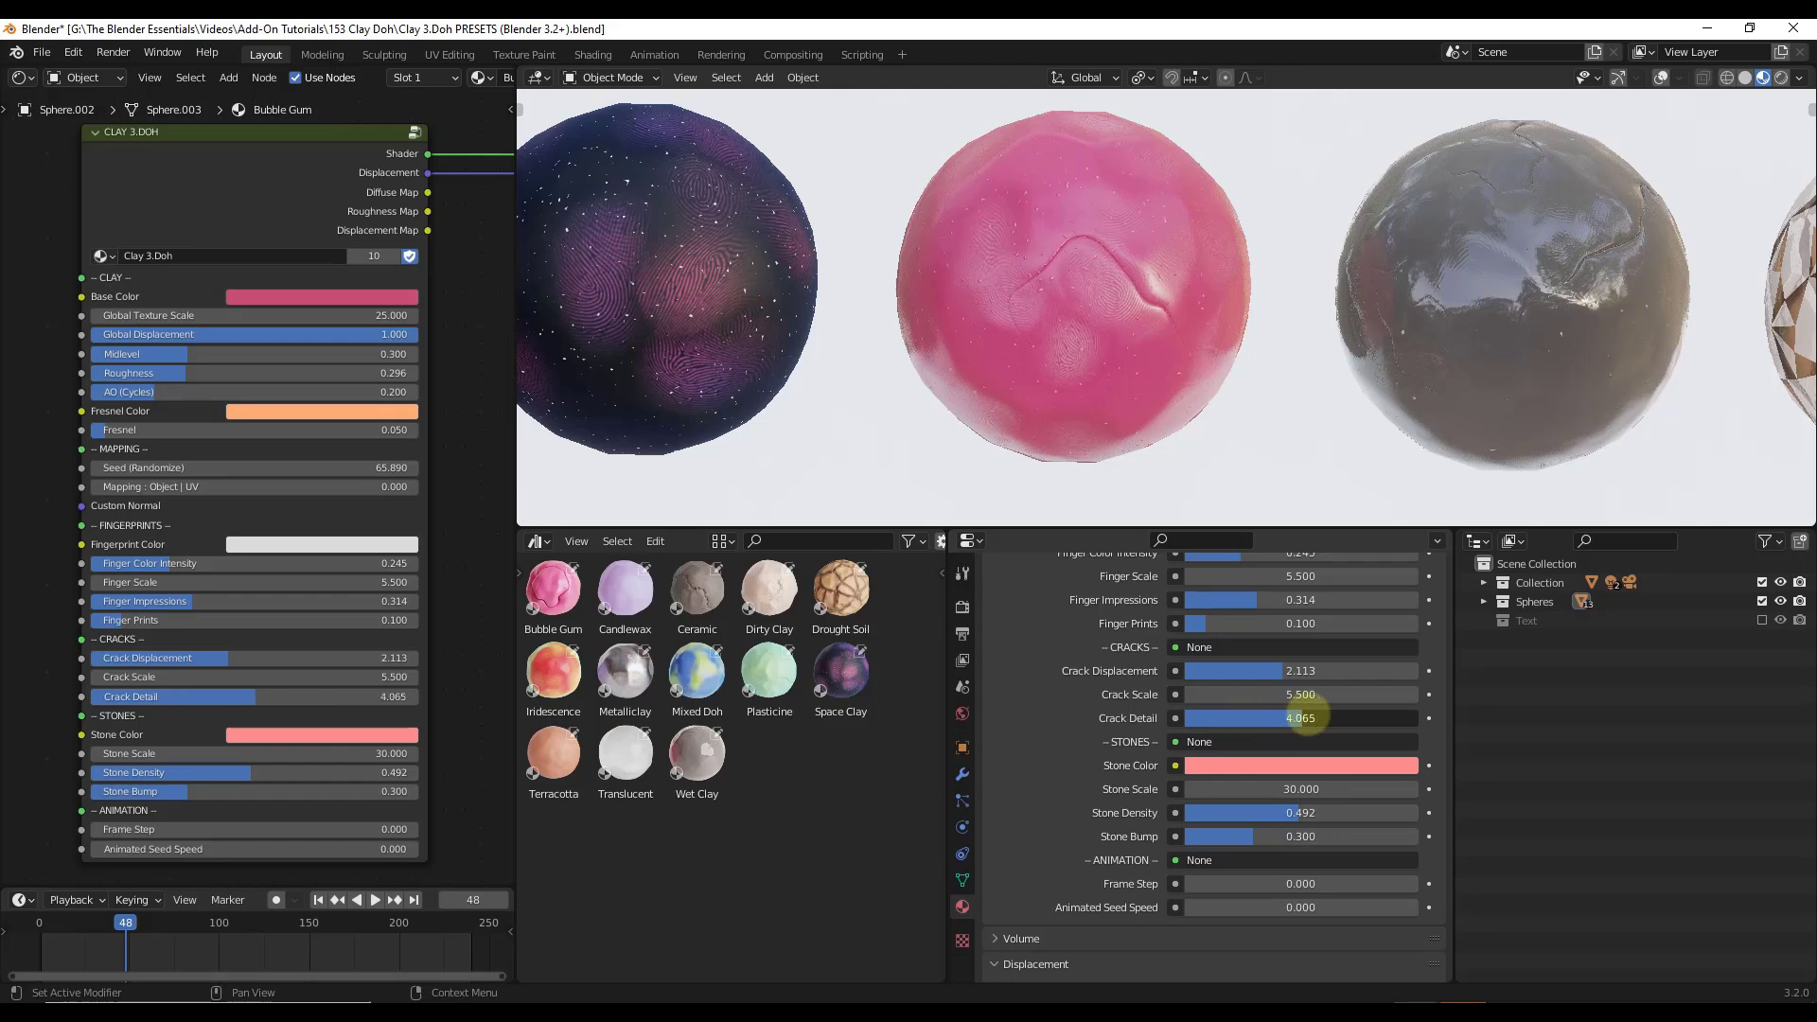
Select the dark Ceramic sphere and reduce its Crack Displacement
{"action": "scroll", "coordinate": [1319, 195], "scroll_direction": "down", "scroll_amount": 3}
{"action": "scroll", "coordinate": [1219, 186], "scroll_direction": "up", "scroll_amount": 4}
{"action": "scroll", "coordinate": [1198, 229], "scroll_direction": "down", "scroll_amount": 2}
{"action": "left_click", "coordinate": [1199, 229]}
{"action": "scroll", "coordinate": [1173, 251], "scroll_direction": "up", "scroll_amount": 3}
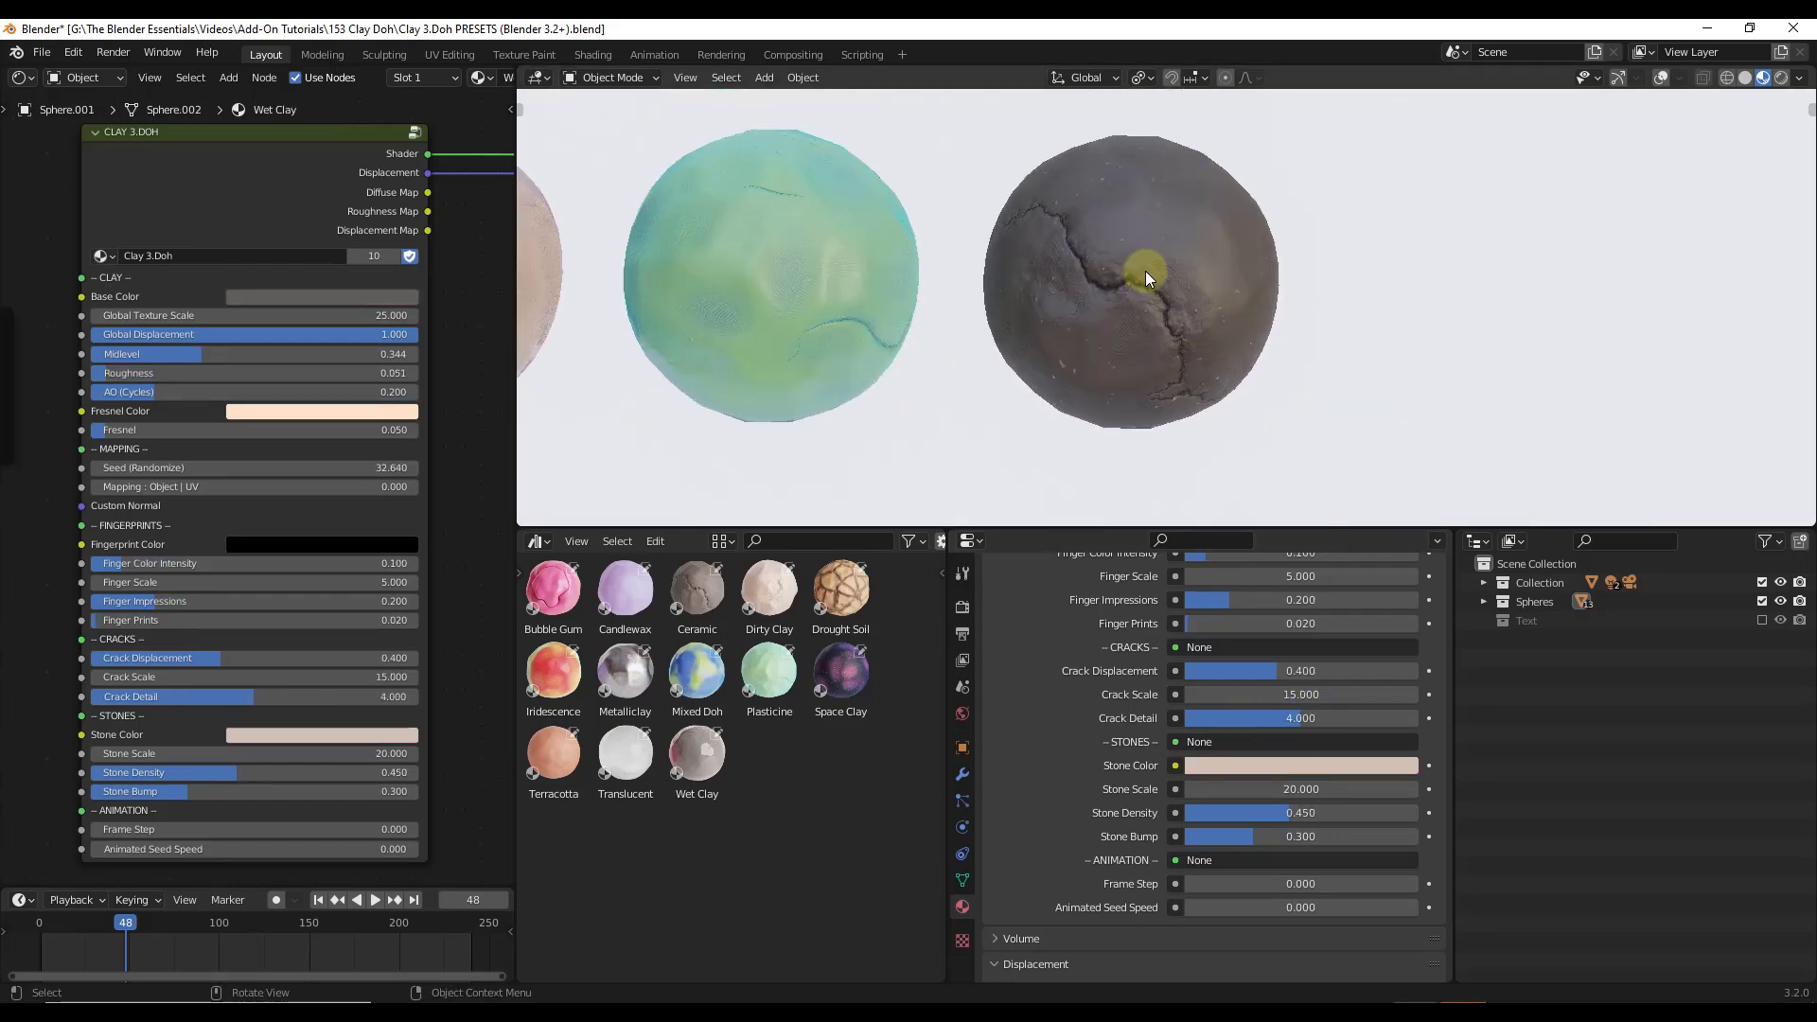
{"action": "left_click", "coordinate": [1146, 270]}
{"action": "scroll", "coordinate": [1155, 270], "scroll_direction": "up", "scroll_amount": 1}
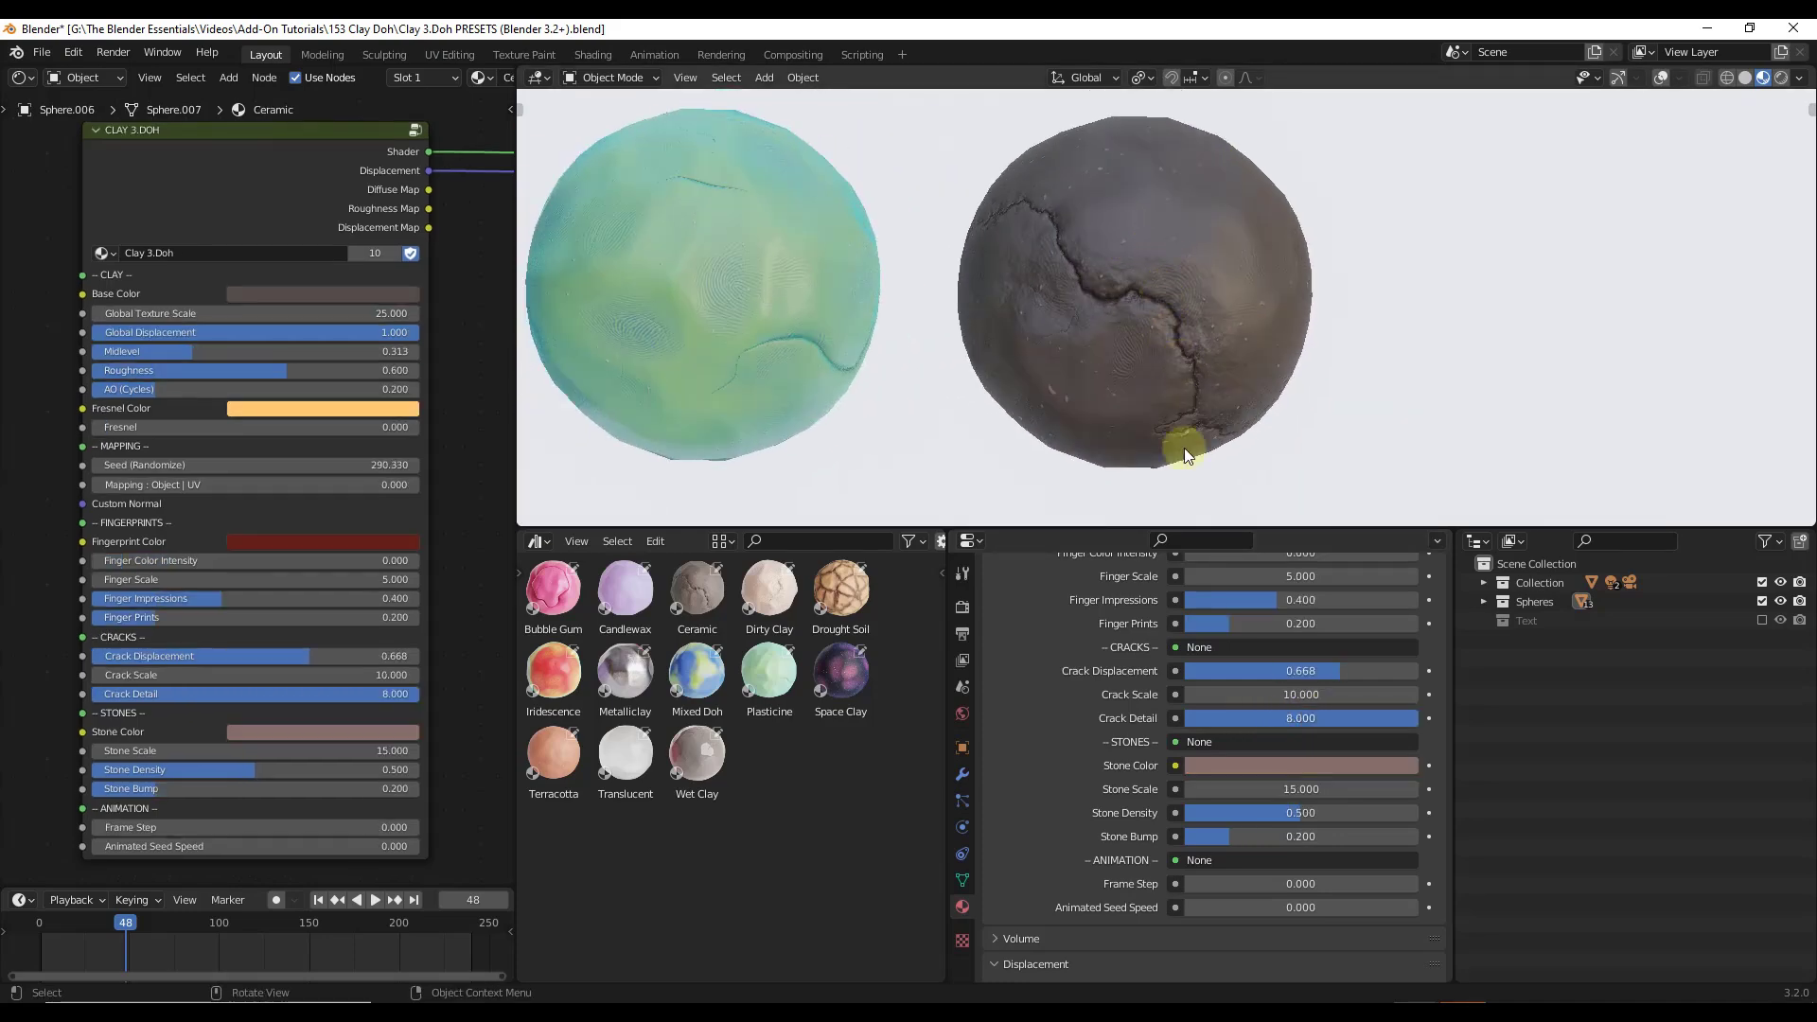
{"action": "mouse_move", "coordinate": [1307, 671]}
{"action": "left_mouse_down"}
{"action": "mouse_move", "coordinate": [1338, 671]}
{"action": "mouse_move", "coordinate": [1282, 671]}
{"action": "mouse_move", "coordinate": [1339, 669]}
{"action": "mouse_move", "coordinate": [1307, 670]}
{"action": "left_mouse_up"}
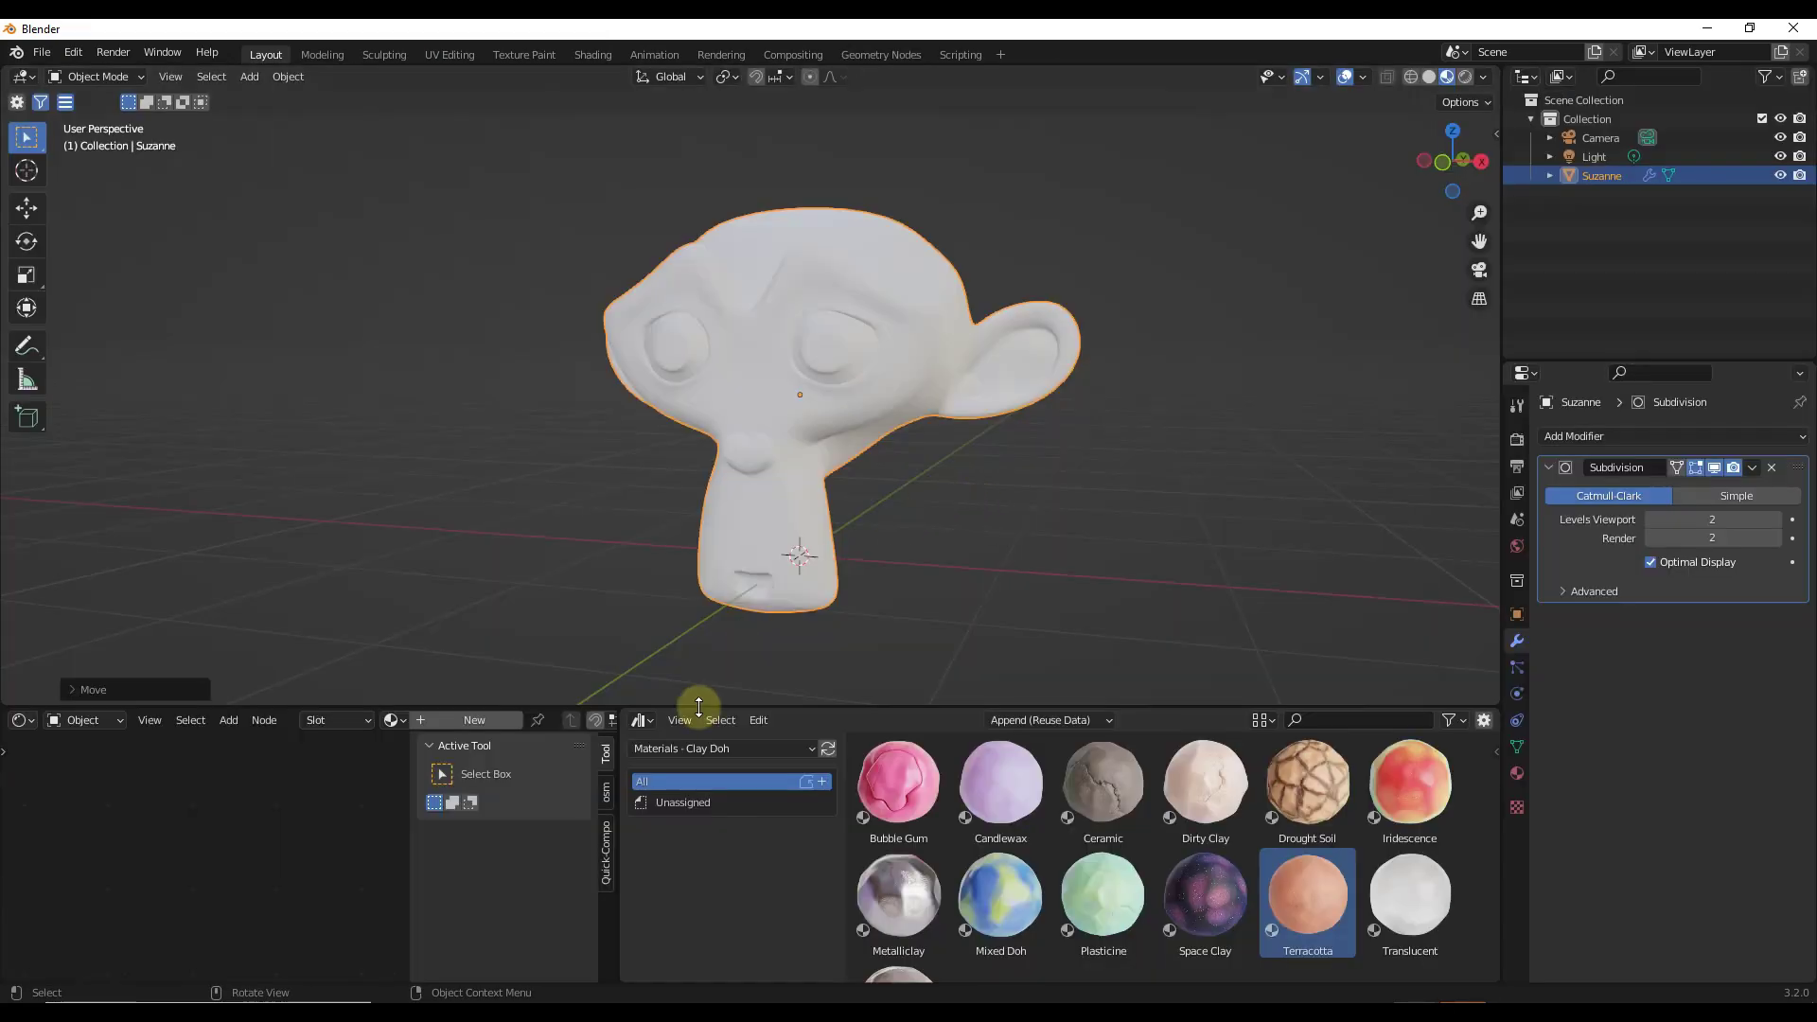
{"action": "left_click_drag", "start_coordinate": [699, 707], "coordinate": [699, 665]}
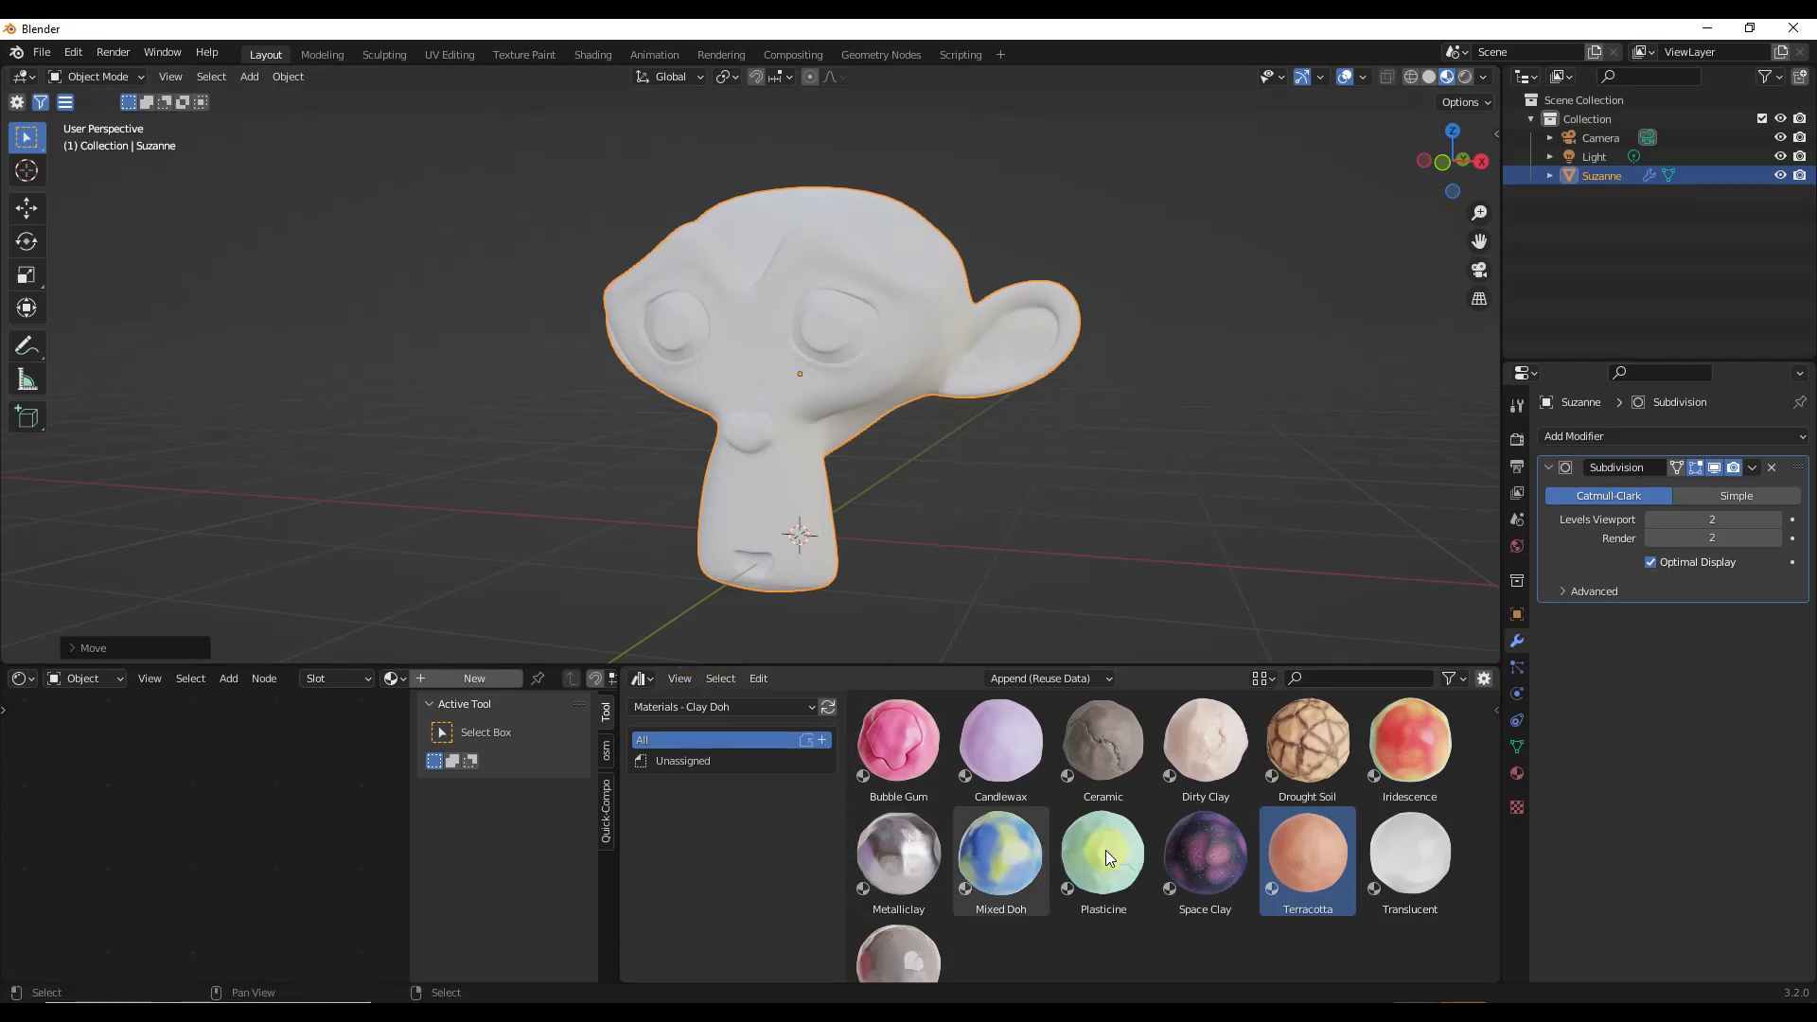
Apply the Bubble Gum material from the Clay Doh catalog to Suzanne
{"action": "left_click", "coordinate": [747, 714]}
{"action": "left_click", "coordinate": [747, 714]}
{"action": "left_click_drag", "start_coordinate": [899, 747], "coordinate": [764, 349]}
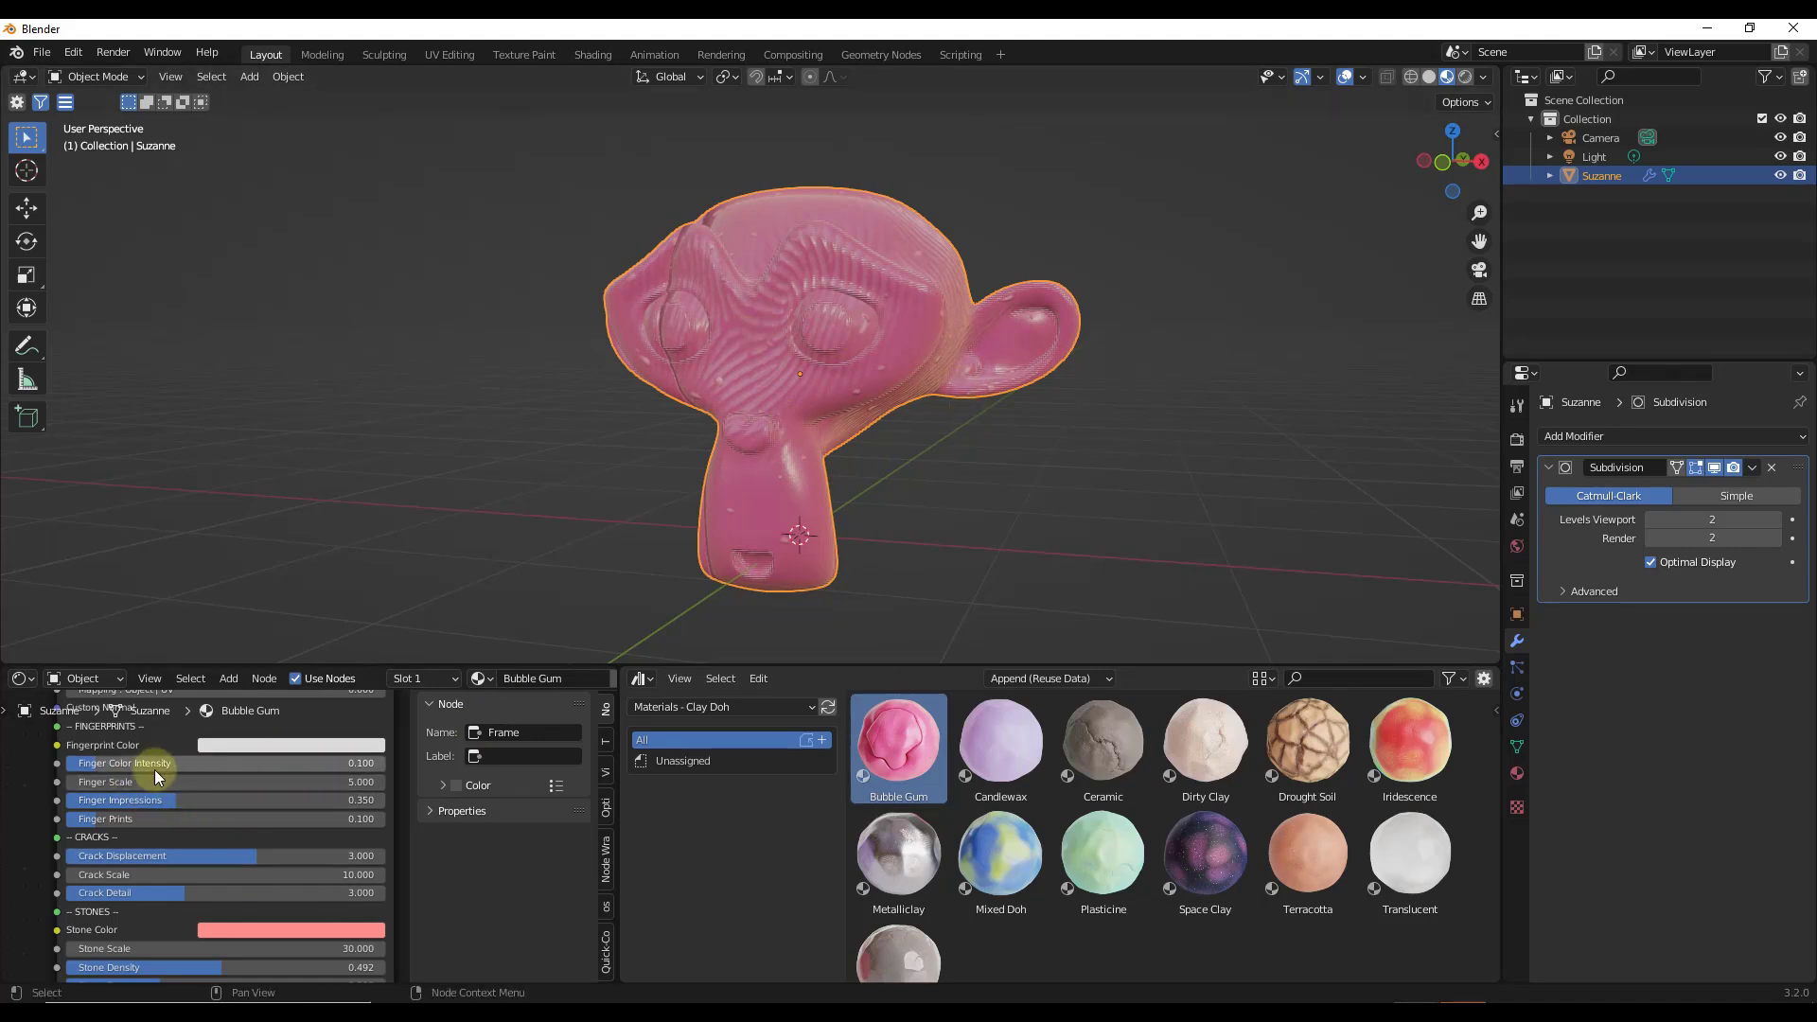
Set Suzanne's Finger Scale to 22.100, lessen Finger Impressions and slightly raise Finger Prints
{"action": "left_click_drag", "start_coordinate": [172, 784], "coordinate": [199, 782]}
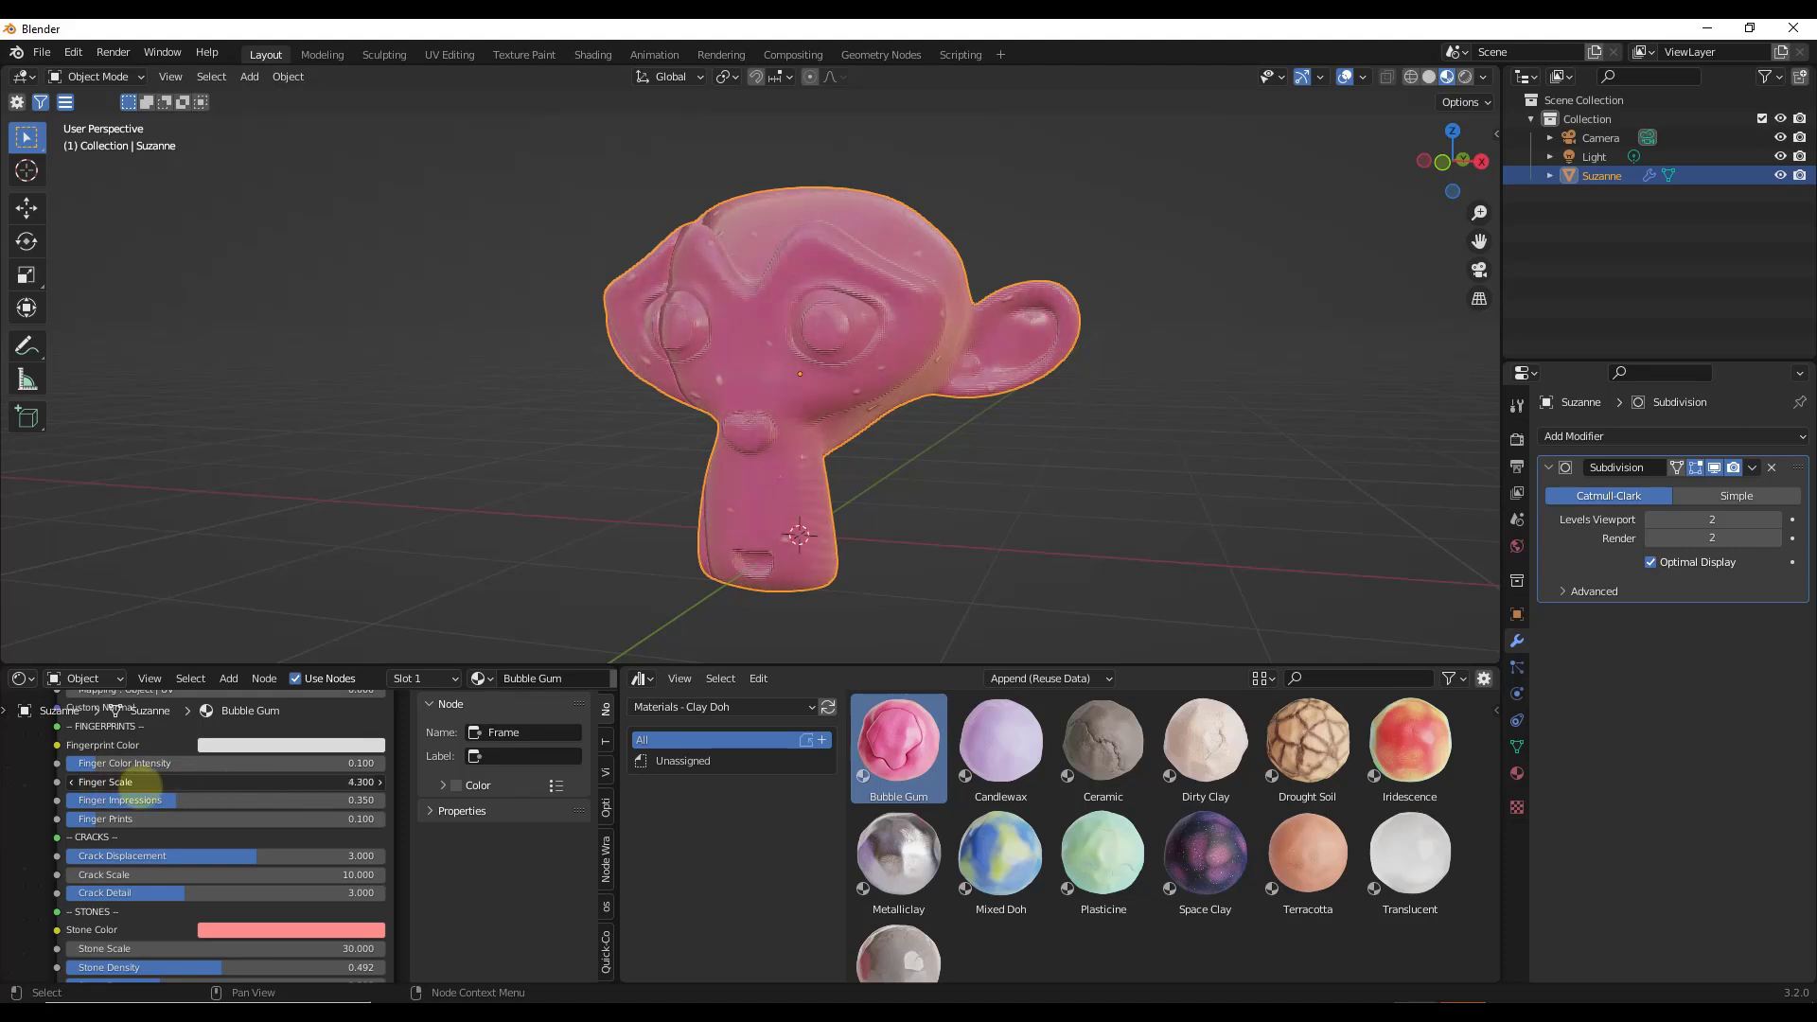
{"action": "left_click_drag", "start_coordinate": [128, 782], "coordinate": [307, 790]}
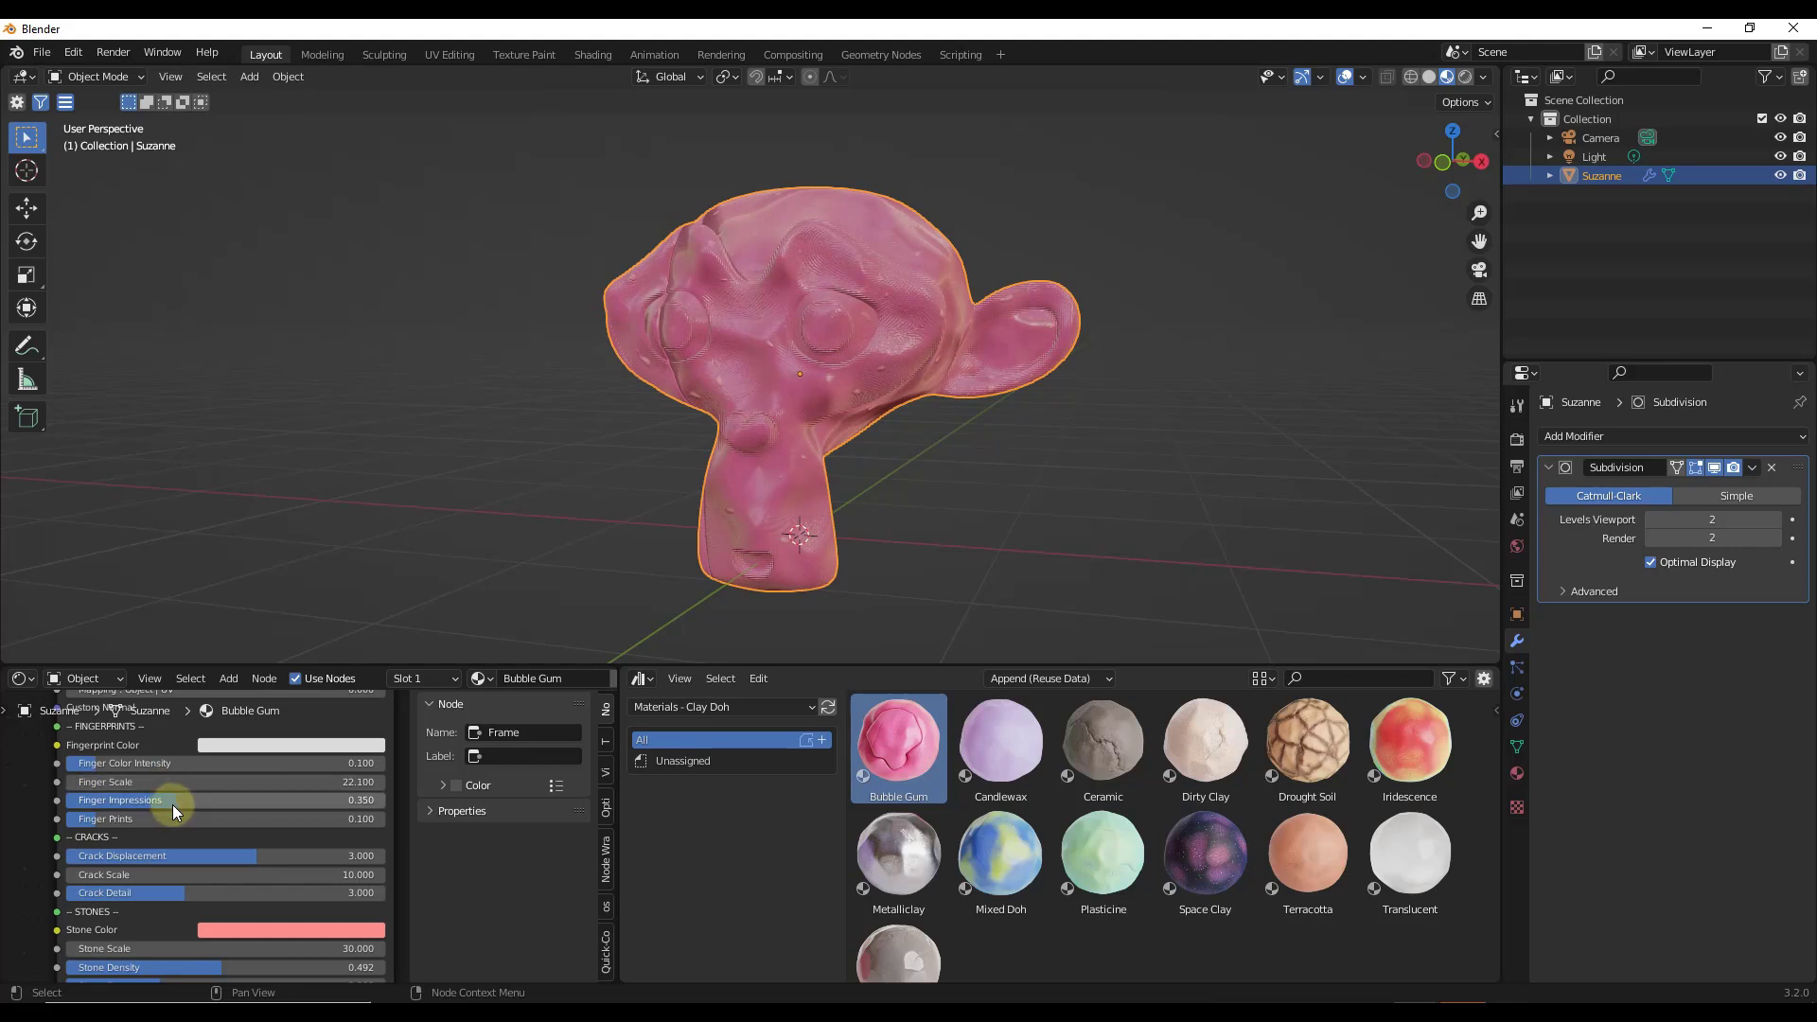
{"action": "left_click_drag", "start_coordinate": [174, 801], "coordinate": [130, 812]}
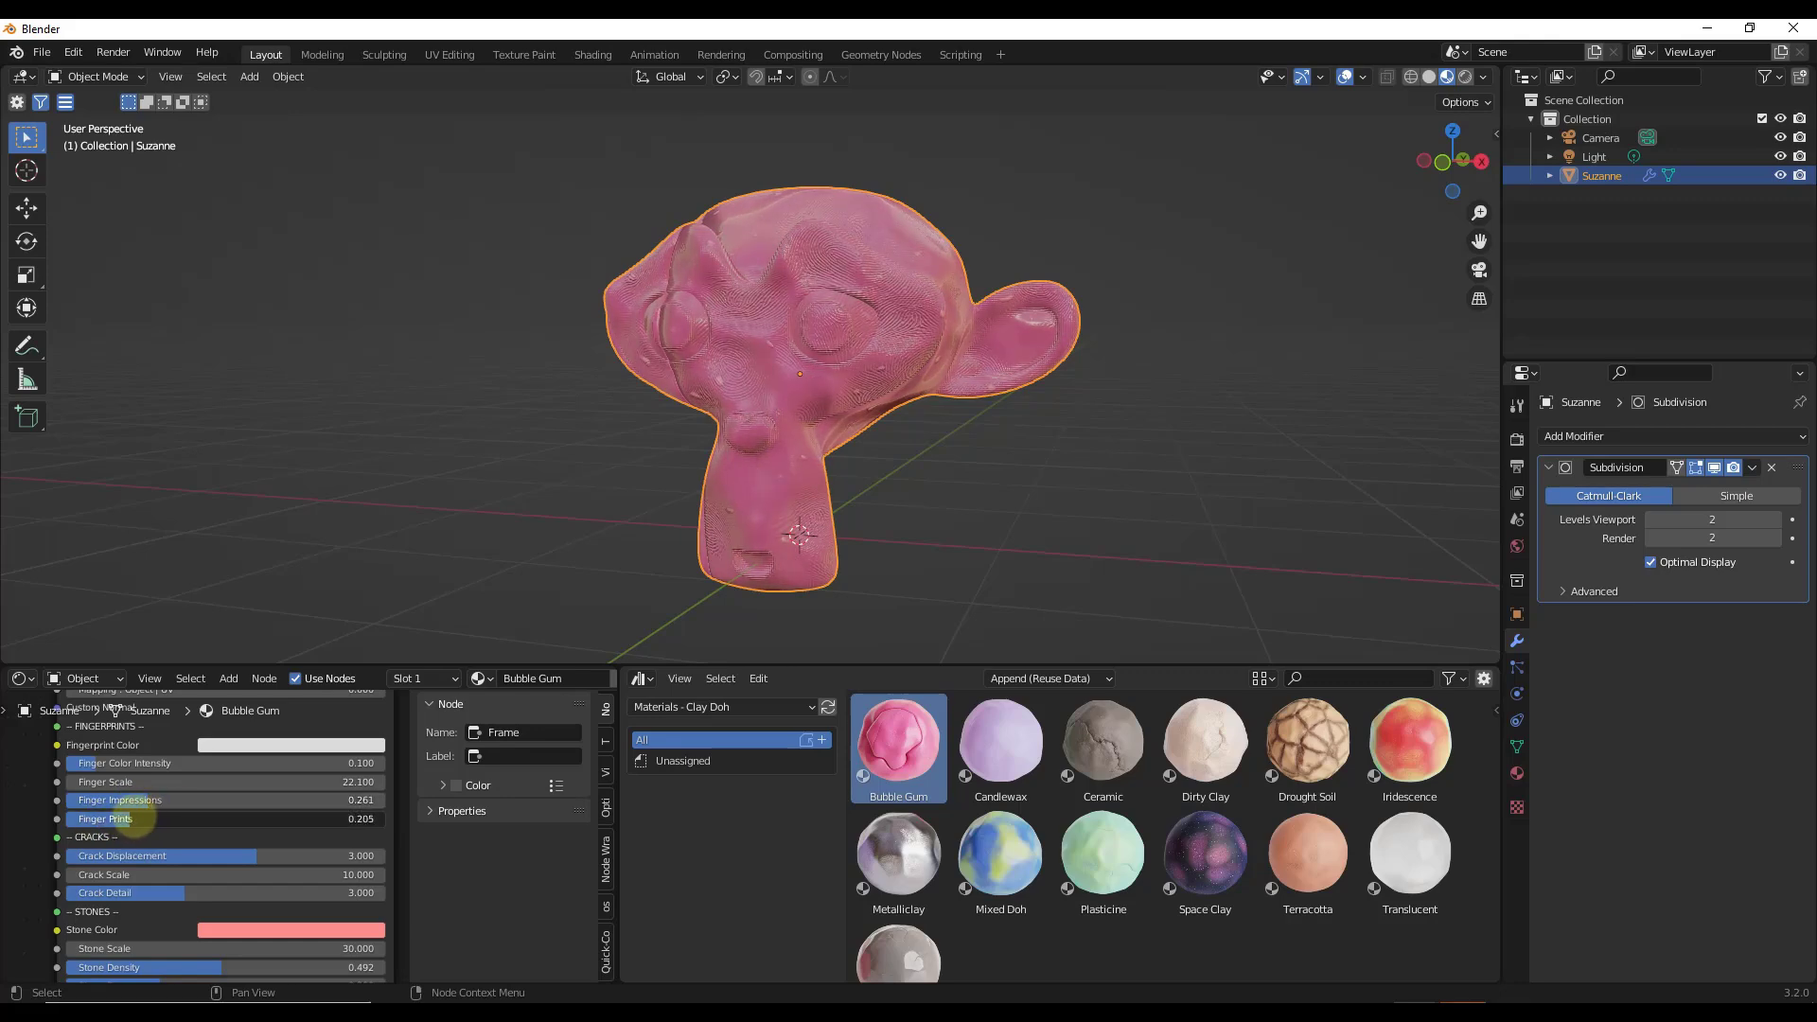
{"action": "left_click_drag", "start_coordinate": [104, 816], "coordinate": [106, 816]}
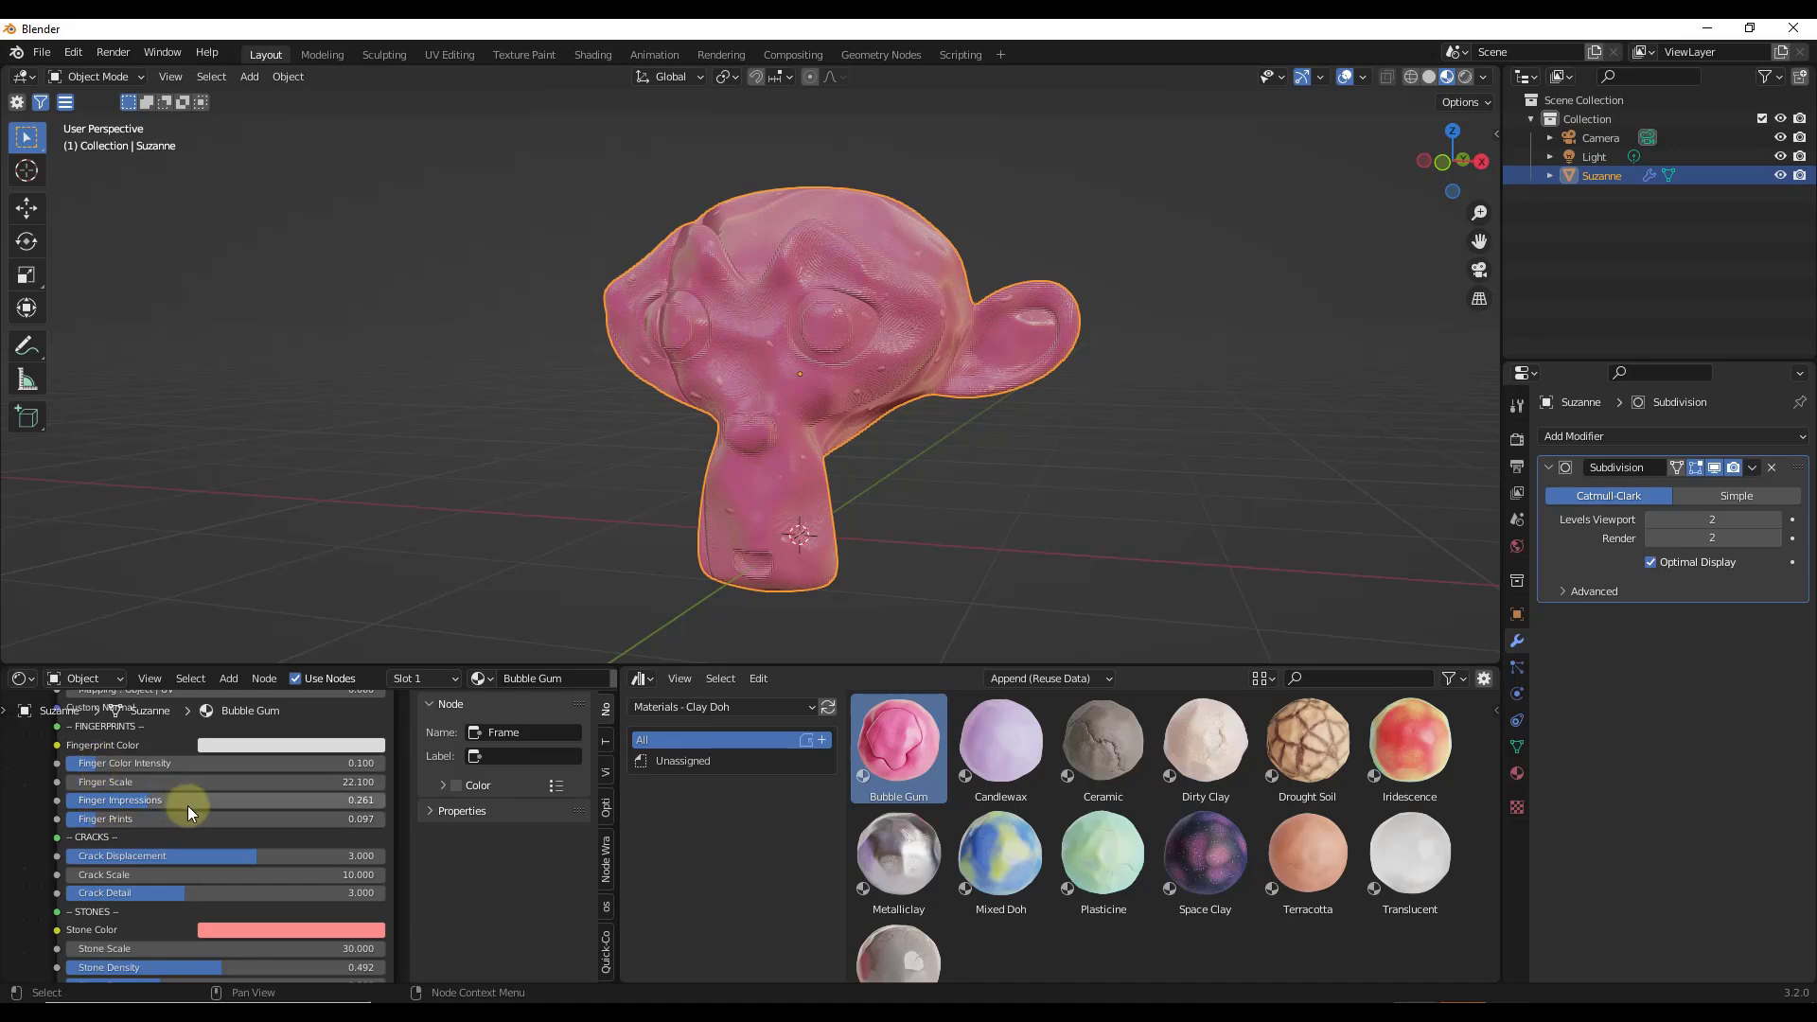
Lower Crack Displacement to 3.526 and Crack Detail to 3.442, and re-randomize Seed to 81.590
{"action": "left_click_drag", "start_coordinate": [258, 859], "coordinate": [188, 855]}
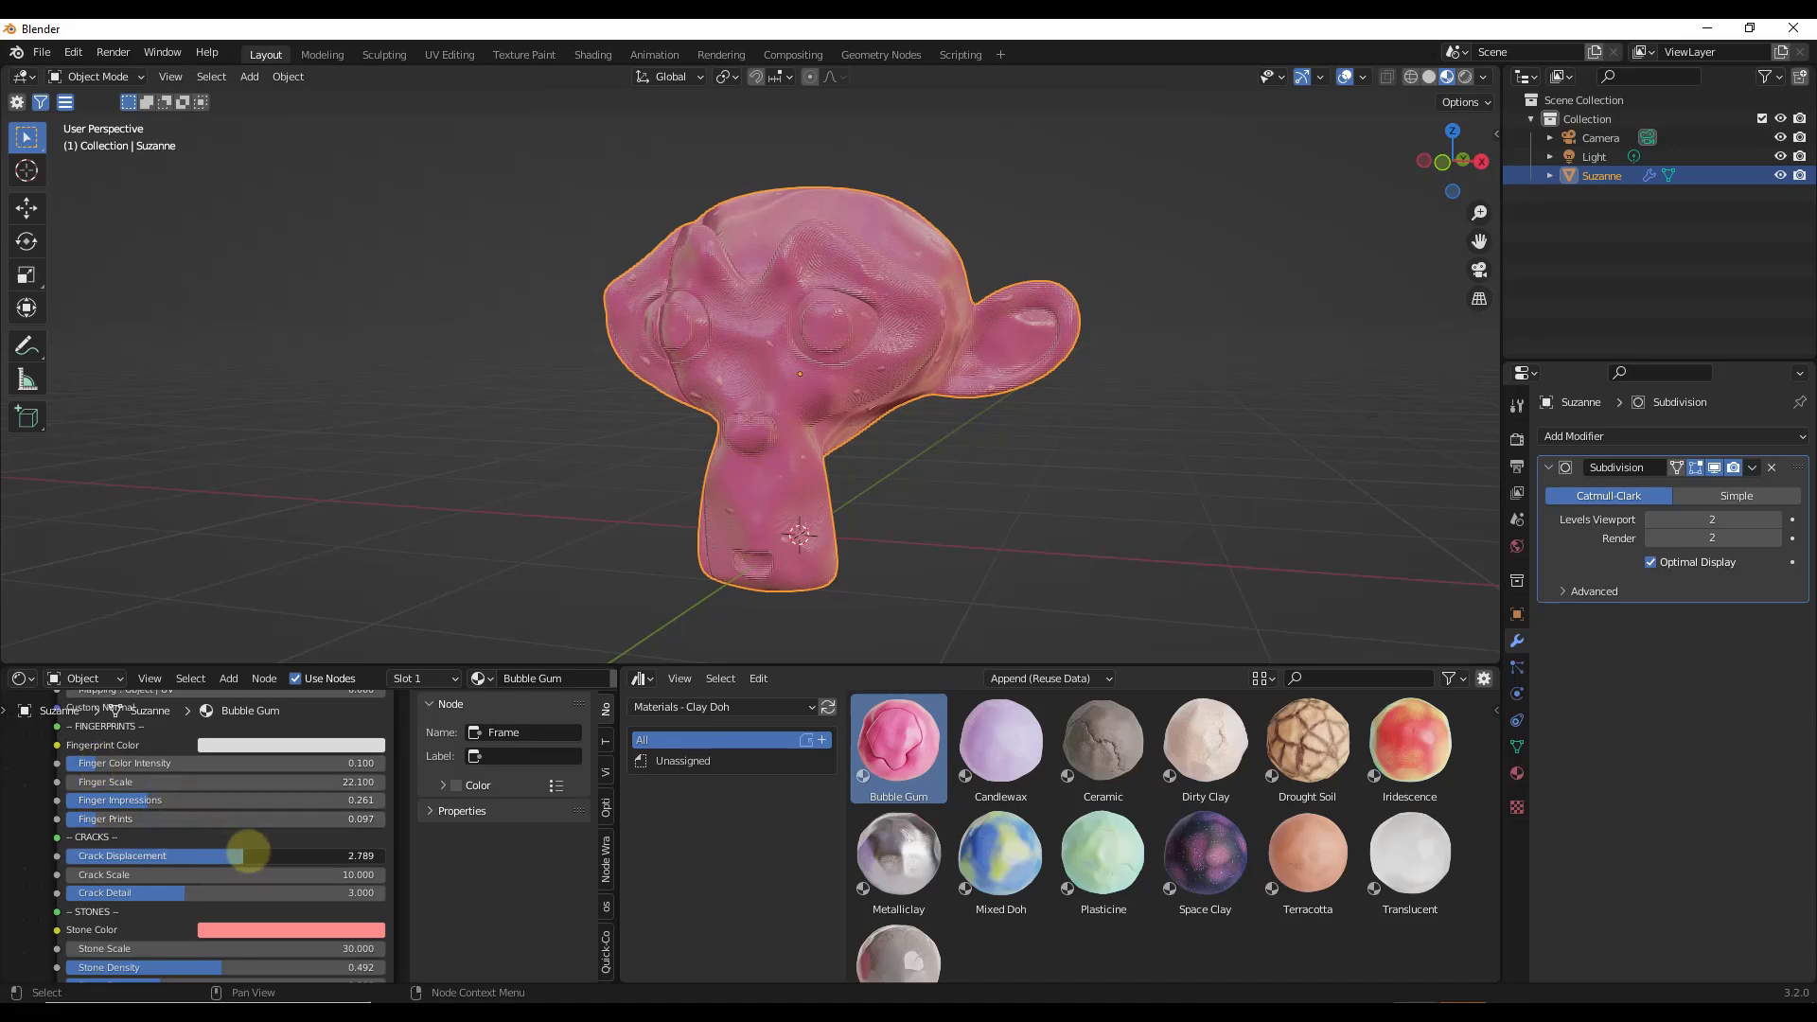
{"action": "mouse_move", "coordinate": [191, 890]}
{"action": "left_mouse_down"}
{"action": "mouse_move", "coordinate": [149, 895]}
{"action": "mouse_move", "coordinate": [232, 892]}
{"action": "left_mouse_up"}
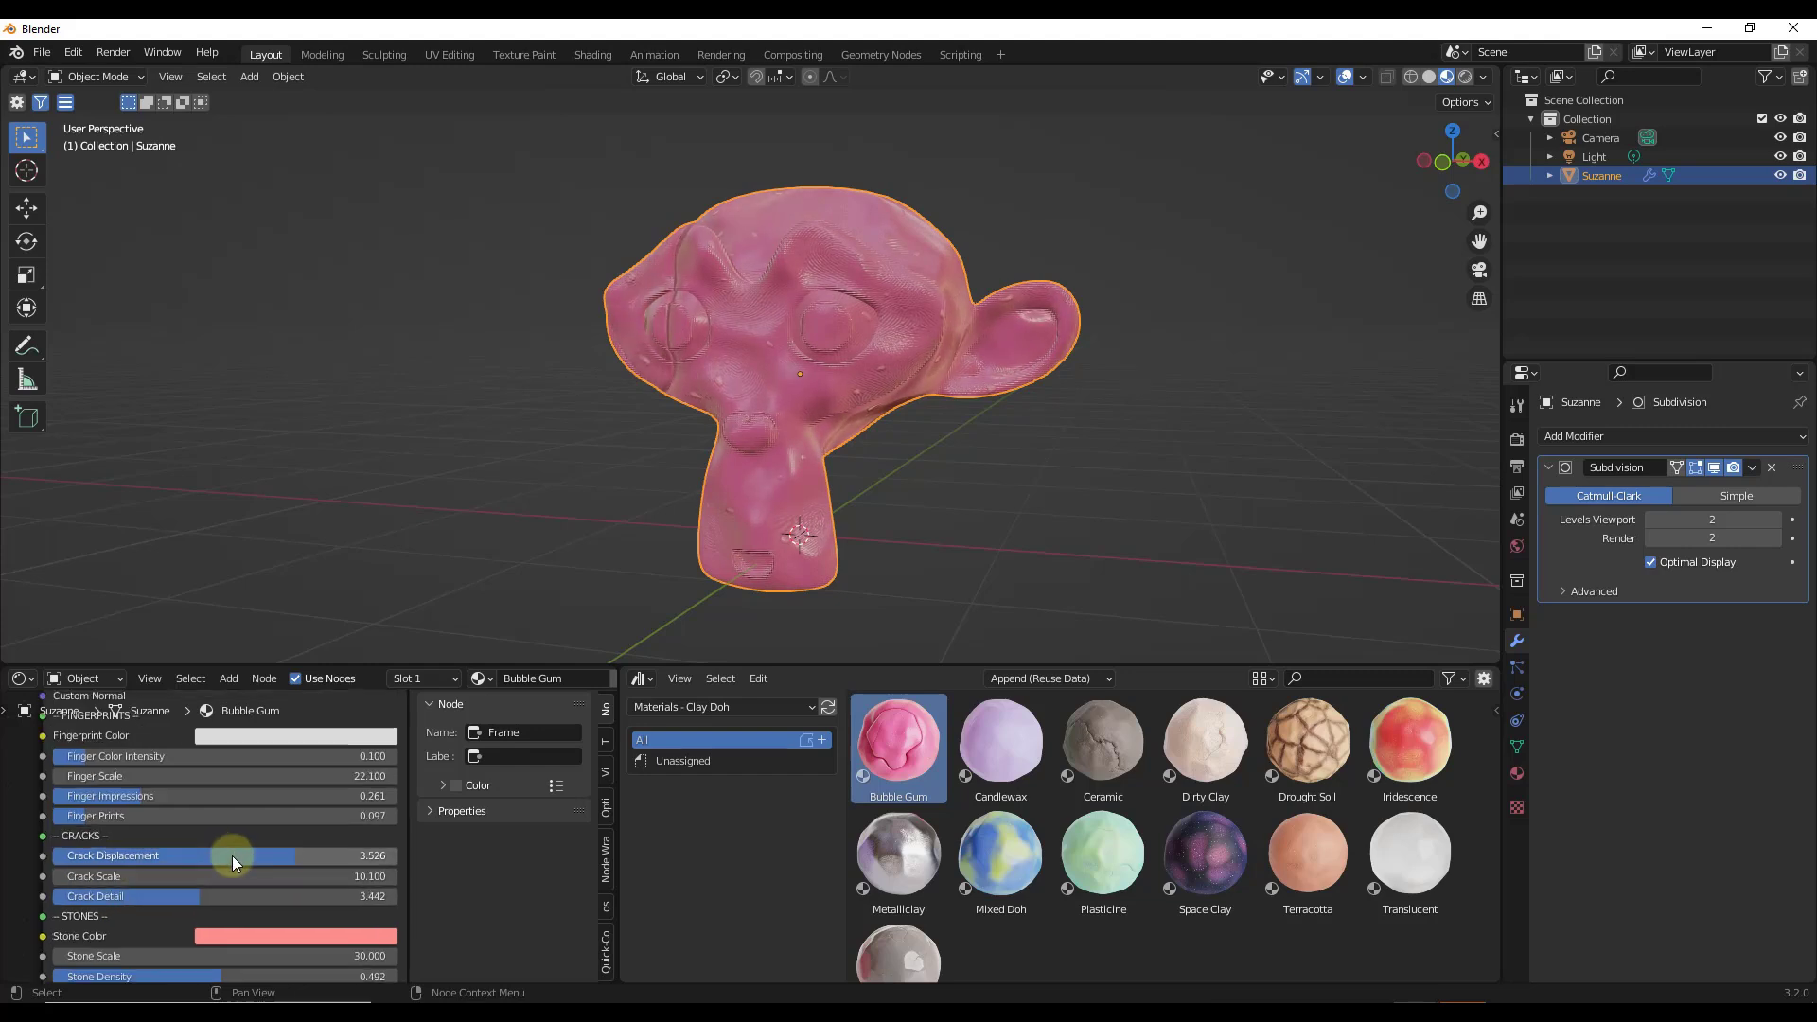
{"action": "scroll", "coordinate": [204, 793], "scroll_direction": "up", "scroll_amount": 3}
{"action": "scroll", "coordinate": [203, 800], "scroll_direction": "up", "scroll_amount": 1}
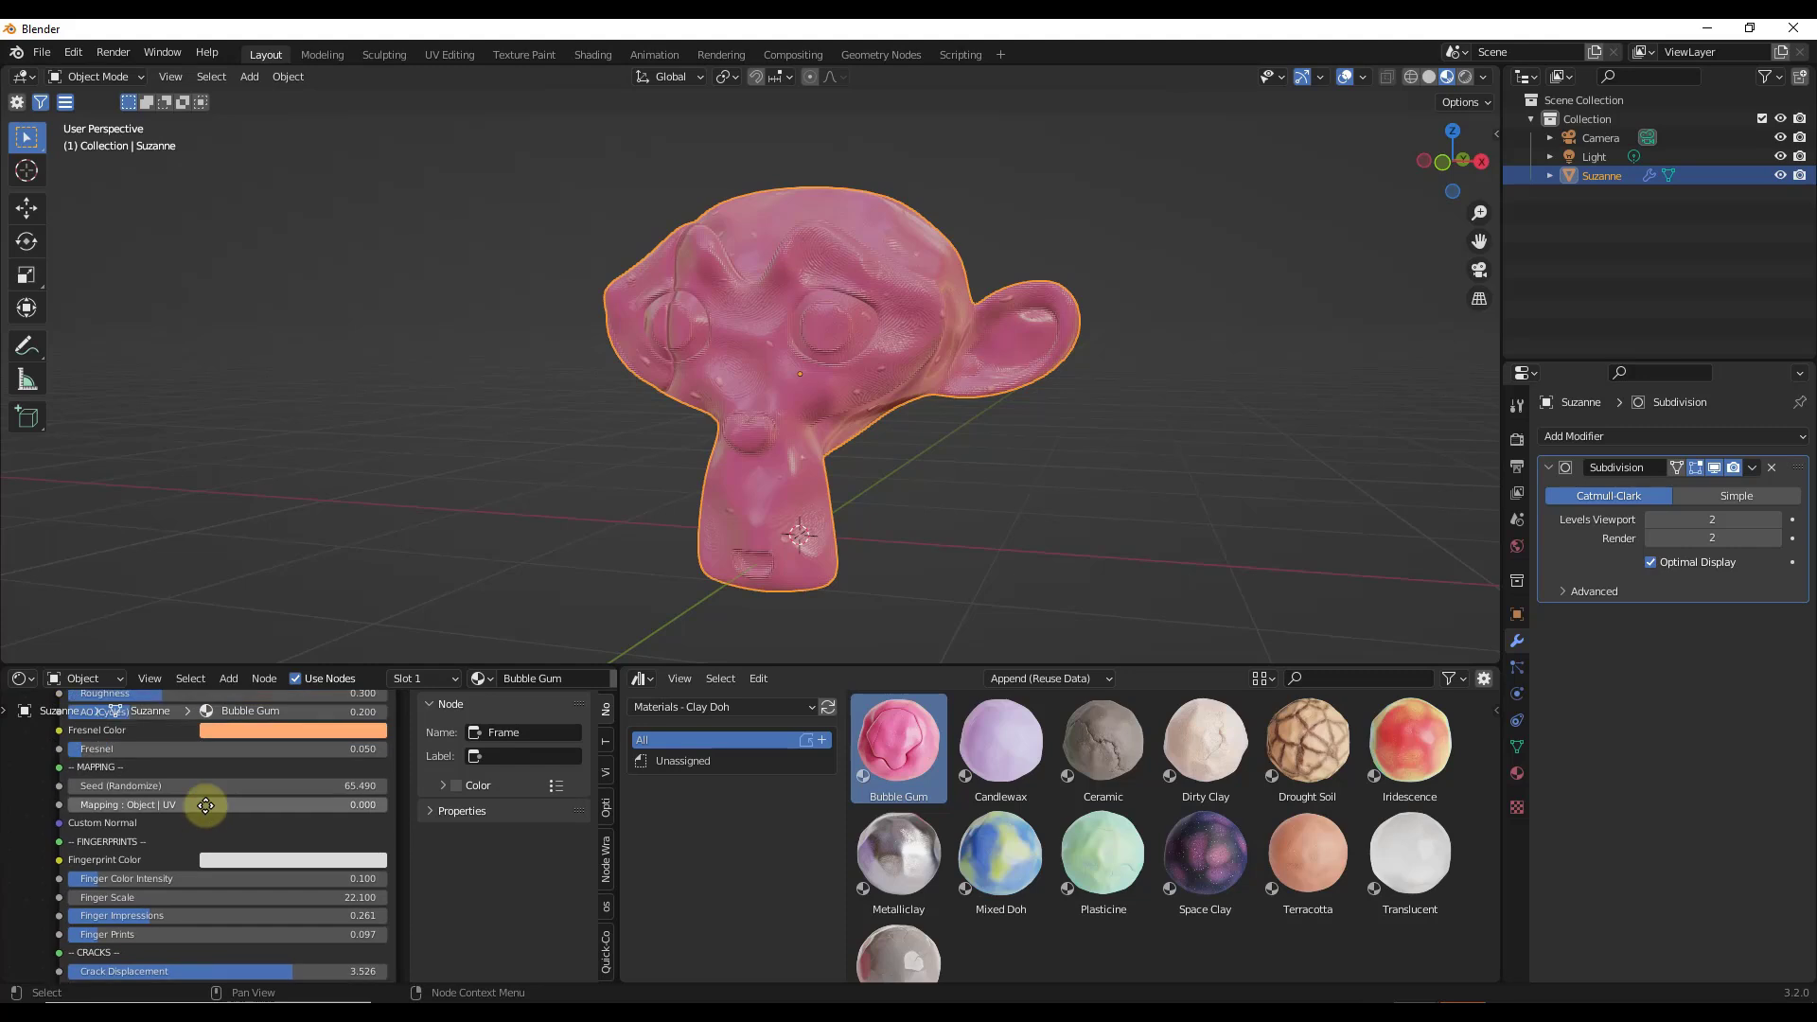
{"action": "left_click_drag", "start_coordinate": [170, 787], "coordinate": [365, 783]}
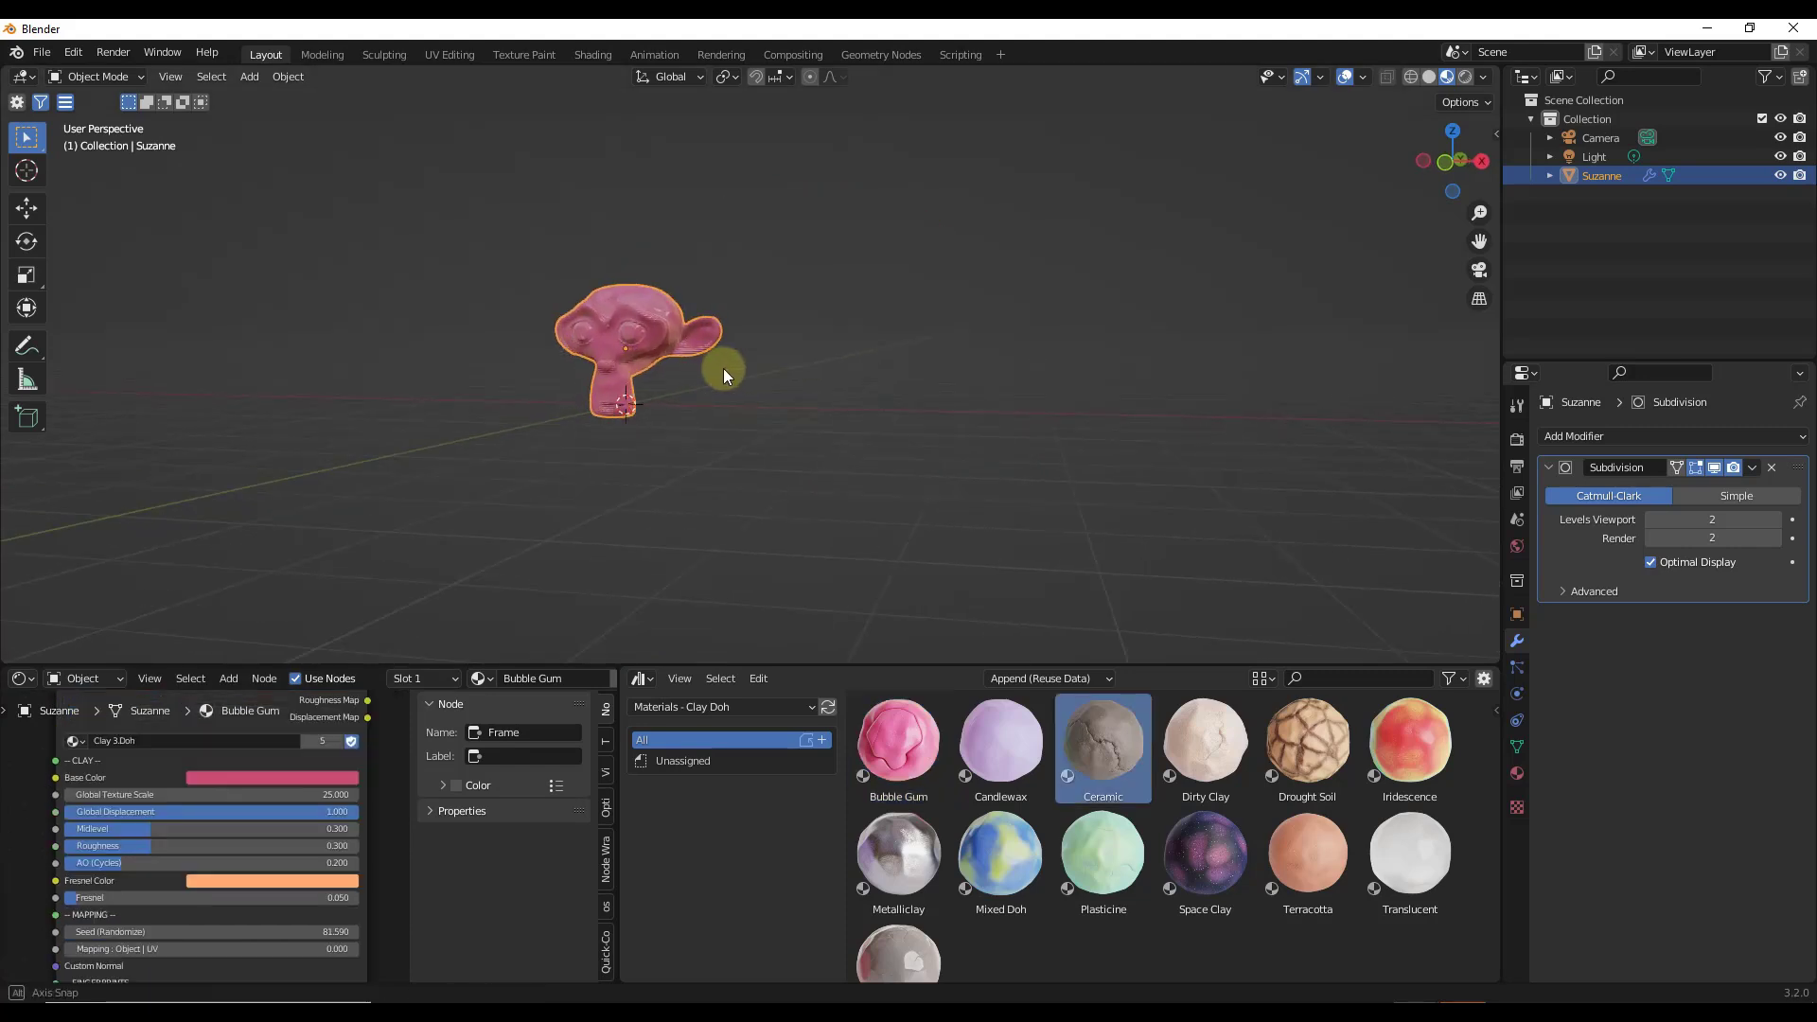
Add a metaball ball and move it along the X axis
{"action": "key", "text": "shift+a"}
{"action": "mouse_move", "coordinate": [724, 369]}
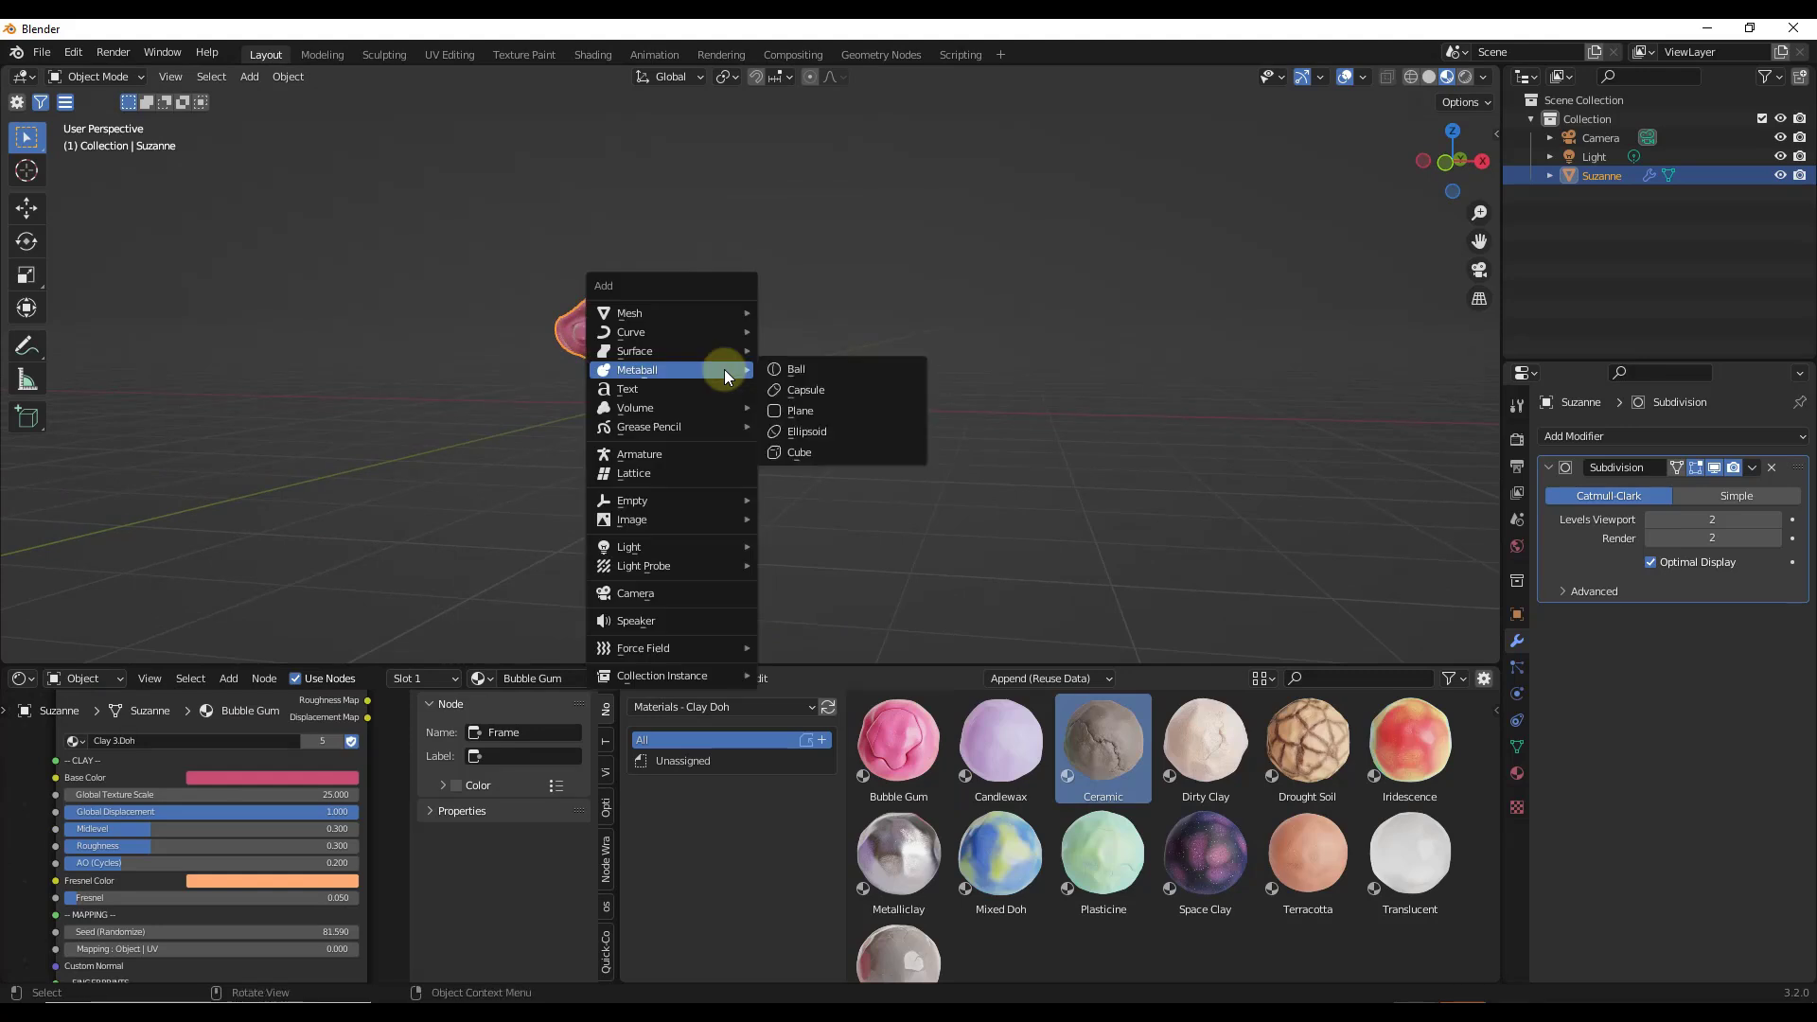
{"action": "left_click", "coordinate": [805, 369]}
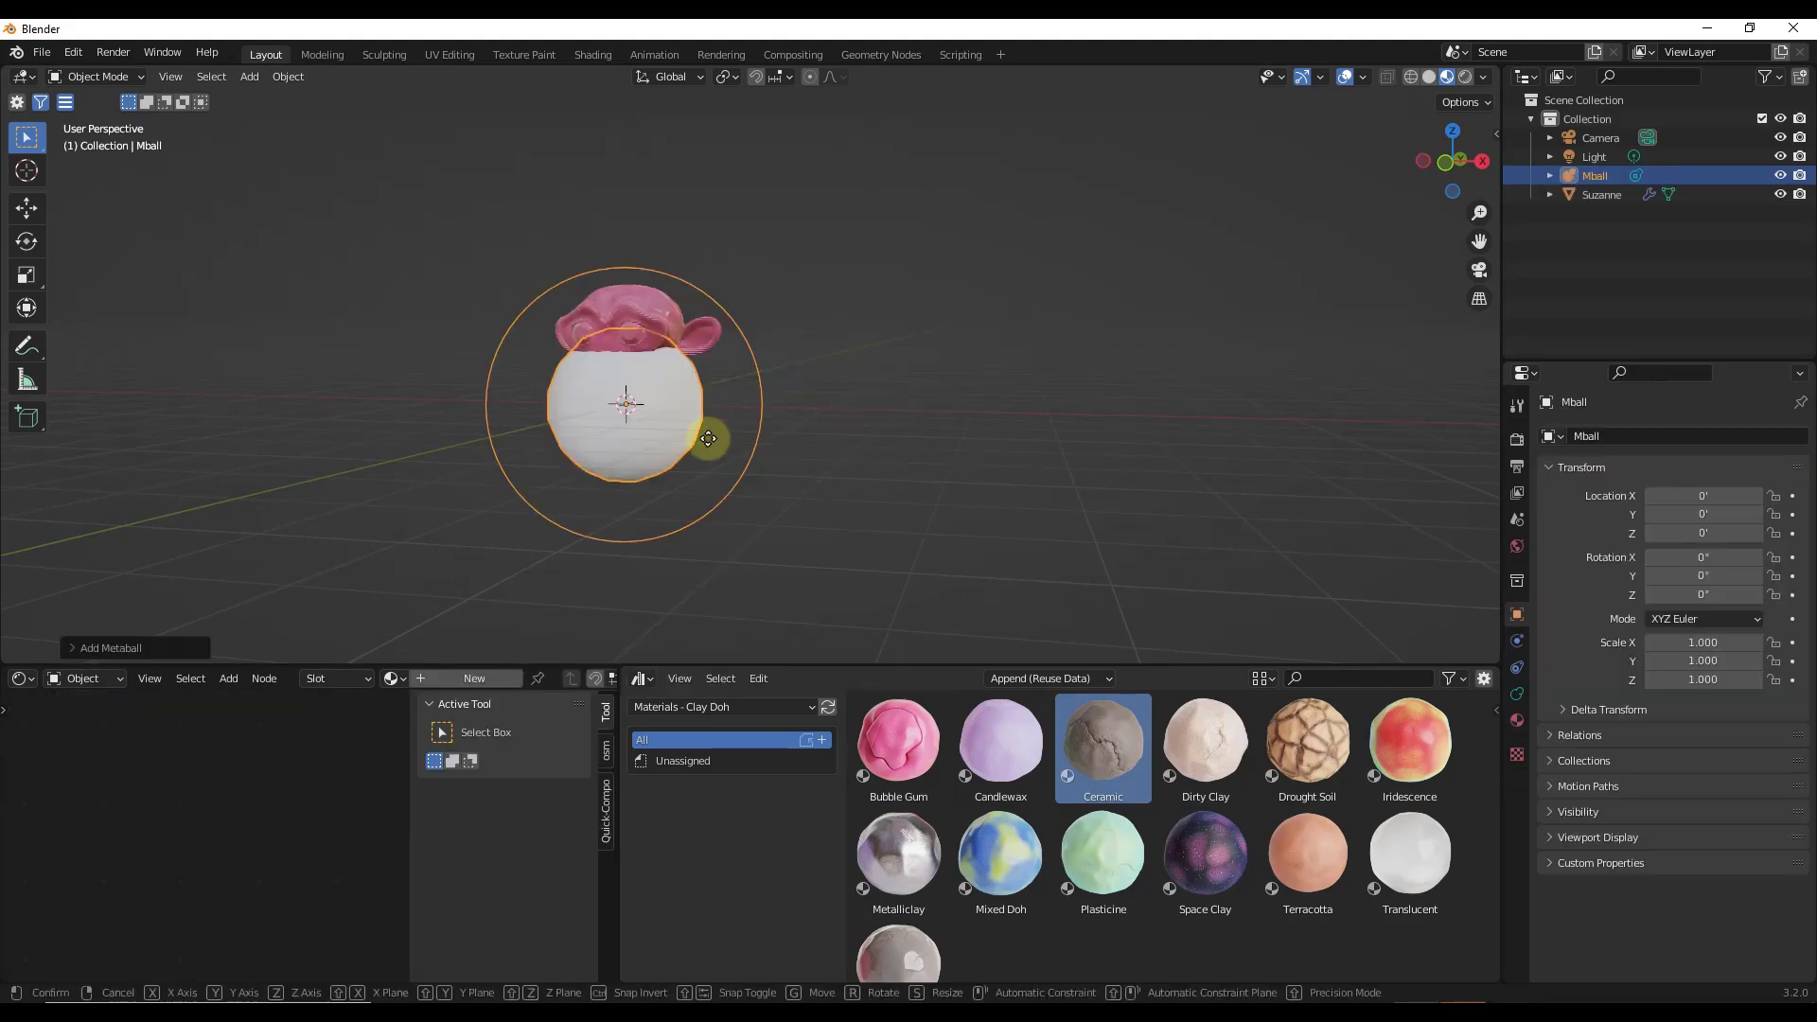
{"action": "key", "text": "g"}
{"action": "key", "text": "x"}
{"action": "left_click", "coordinate": [1107, 459]}
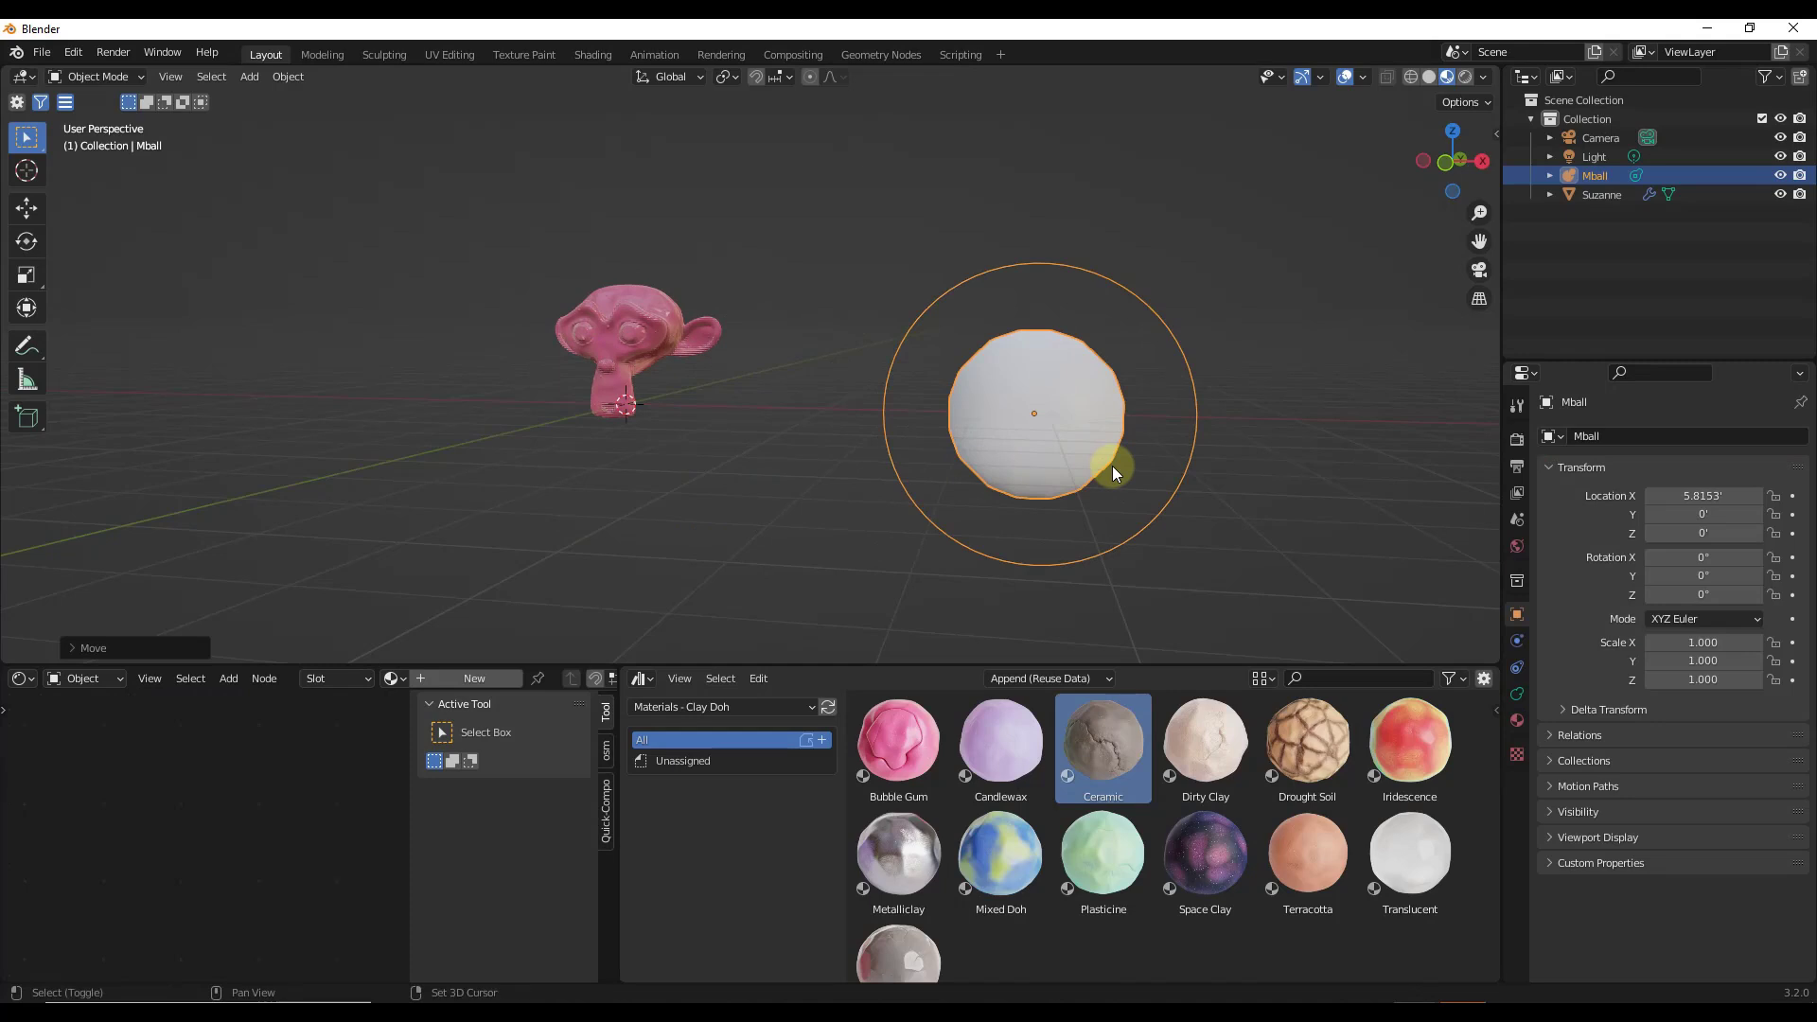
Duplicate the metaball three times, placing copies above, beside and along Y of the others
{"action": "key", "text": "shift+d"}
{"action": "key", "text": "z"}
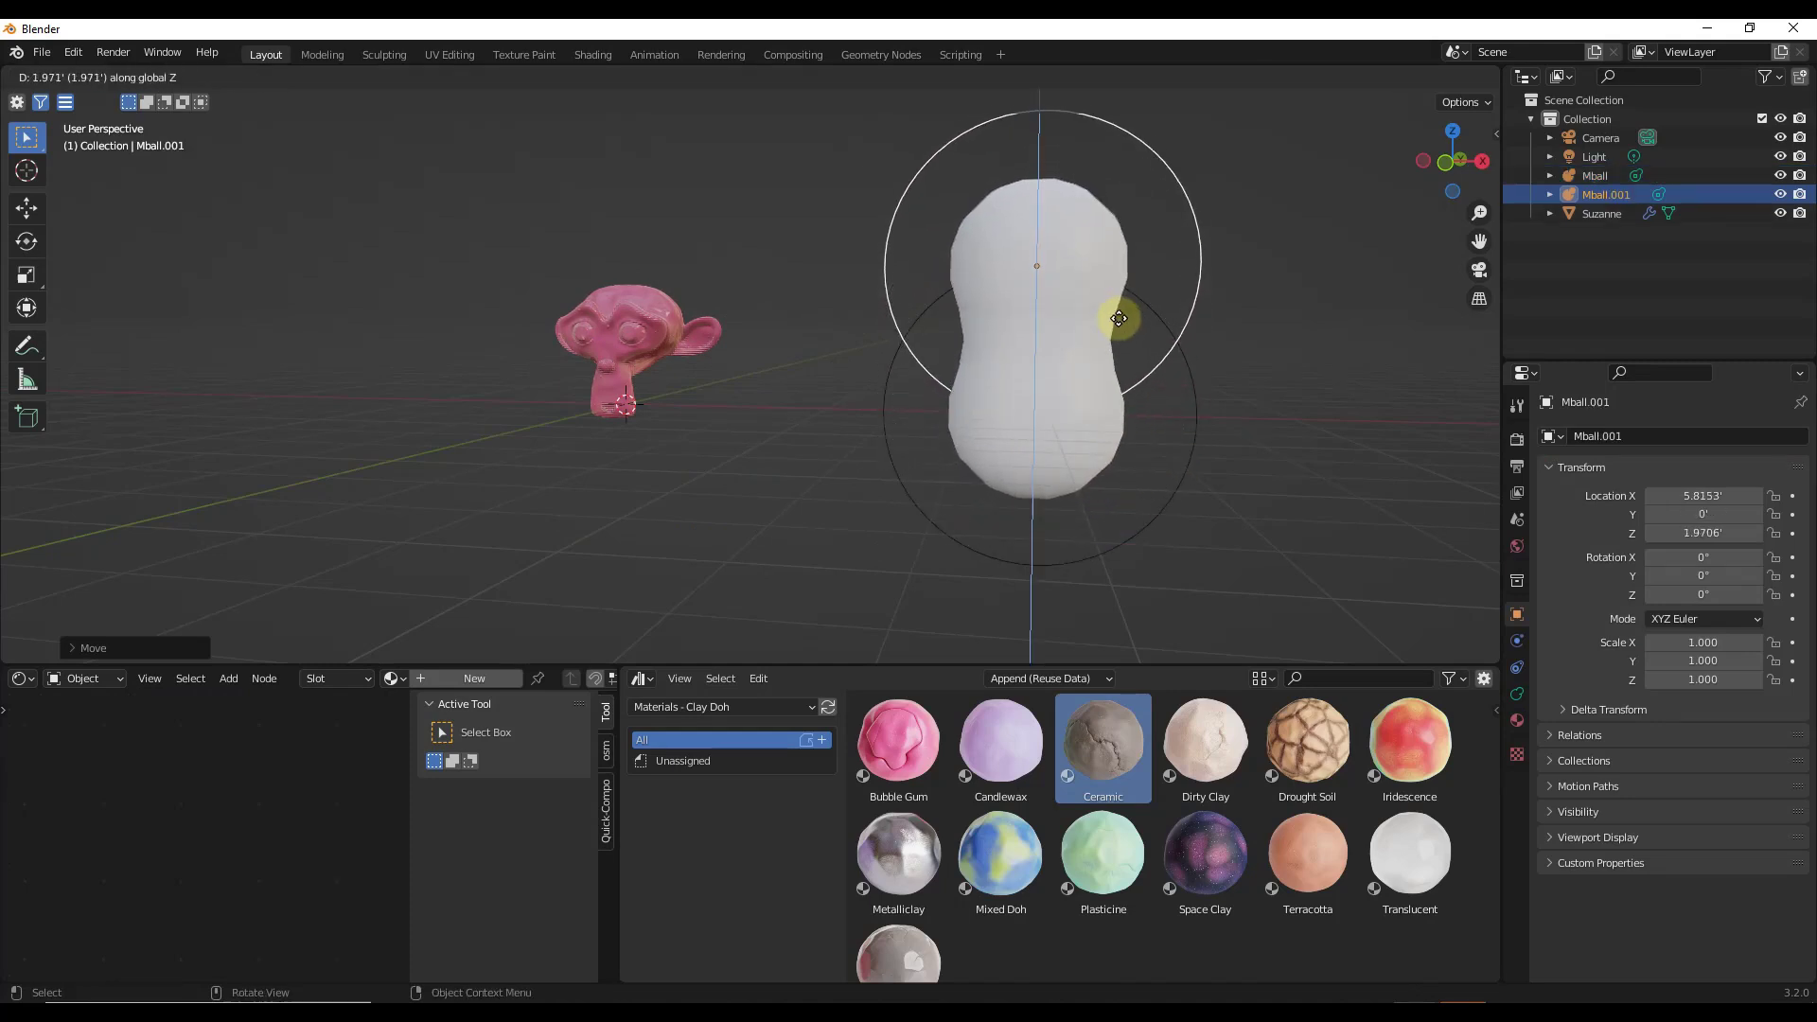
{"action": "left_click", "coordinate": [1119, 319]}
{"action": "key", "text": "shift+d"}
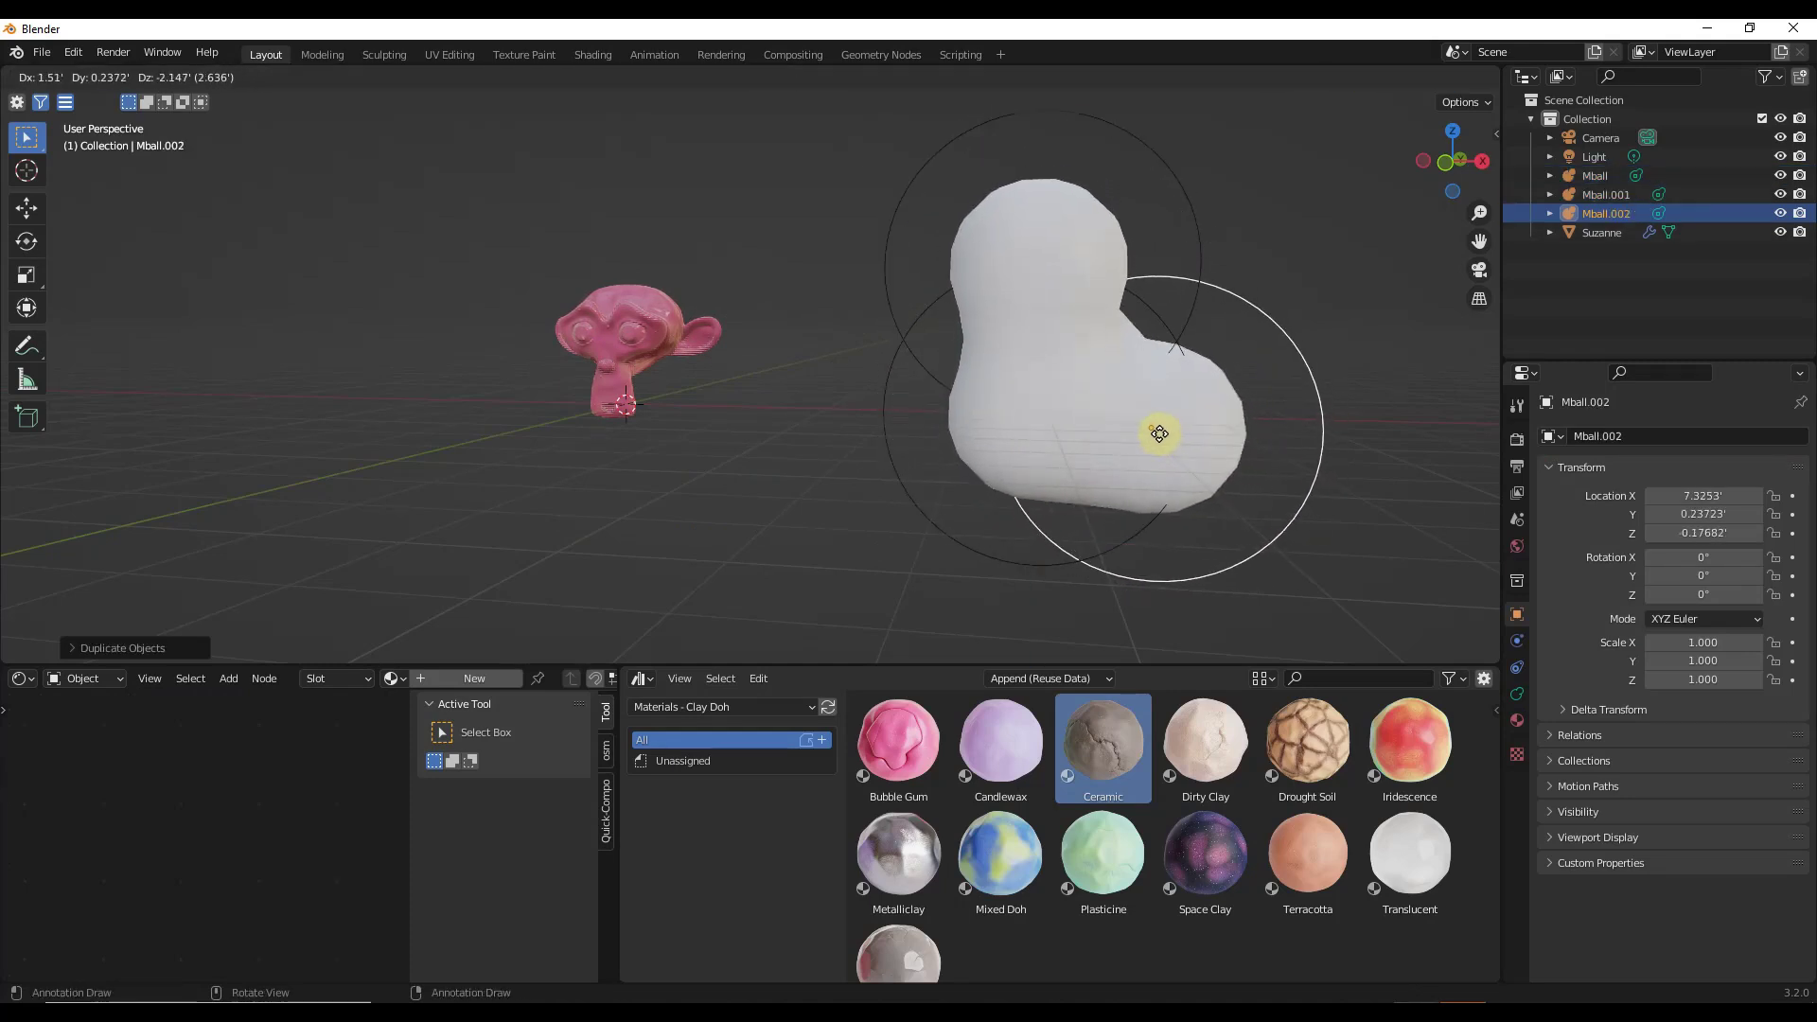
{"action": "left_click", "coordinate": [1160, 434]}
{"action": "key", "text": "shift+d"}
{"action": "key", "text": "y"}
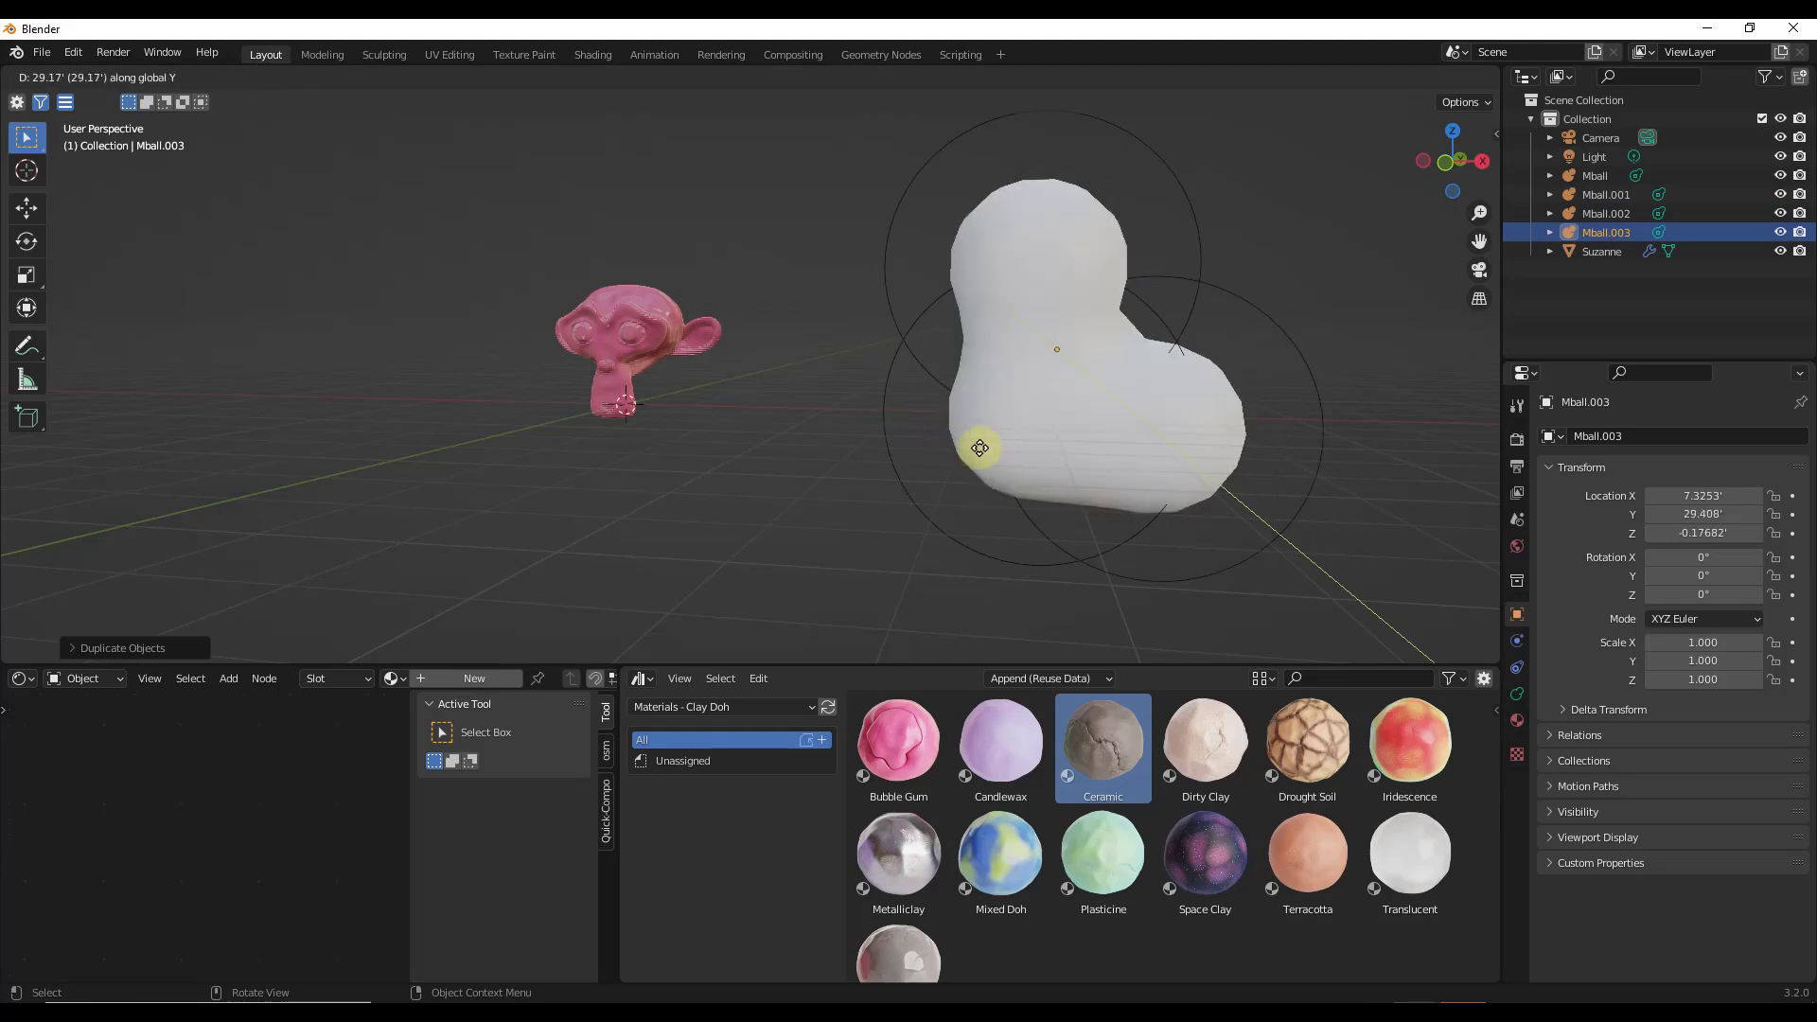
{"action": "left_click", "coordinate": [932, 451]}
Lower the main Mball blob along Z so the four blobs merge
{"action": "middle_click_drag", "start_coordinate": [1123, 439], "coordinate": [1013, 422]}
{"action": "left_click", "coordinate": [1005, 430]}
{"action": "key", "text": "g"}
{"action": "key", "text": "z"}
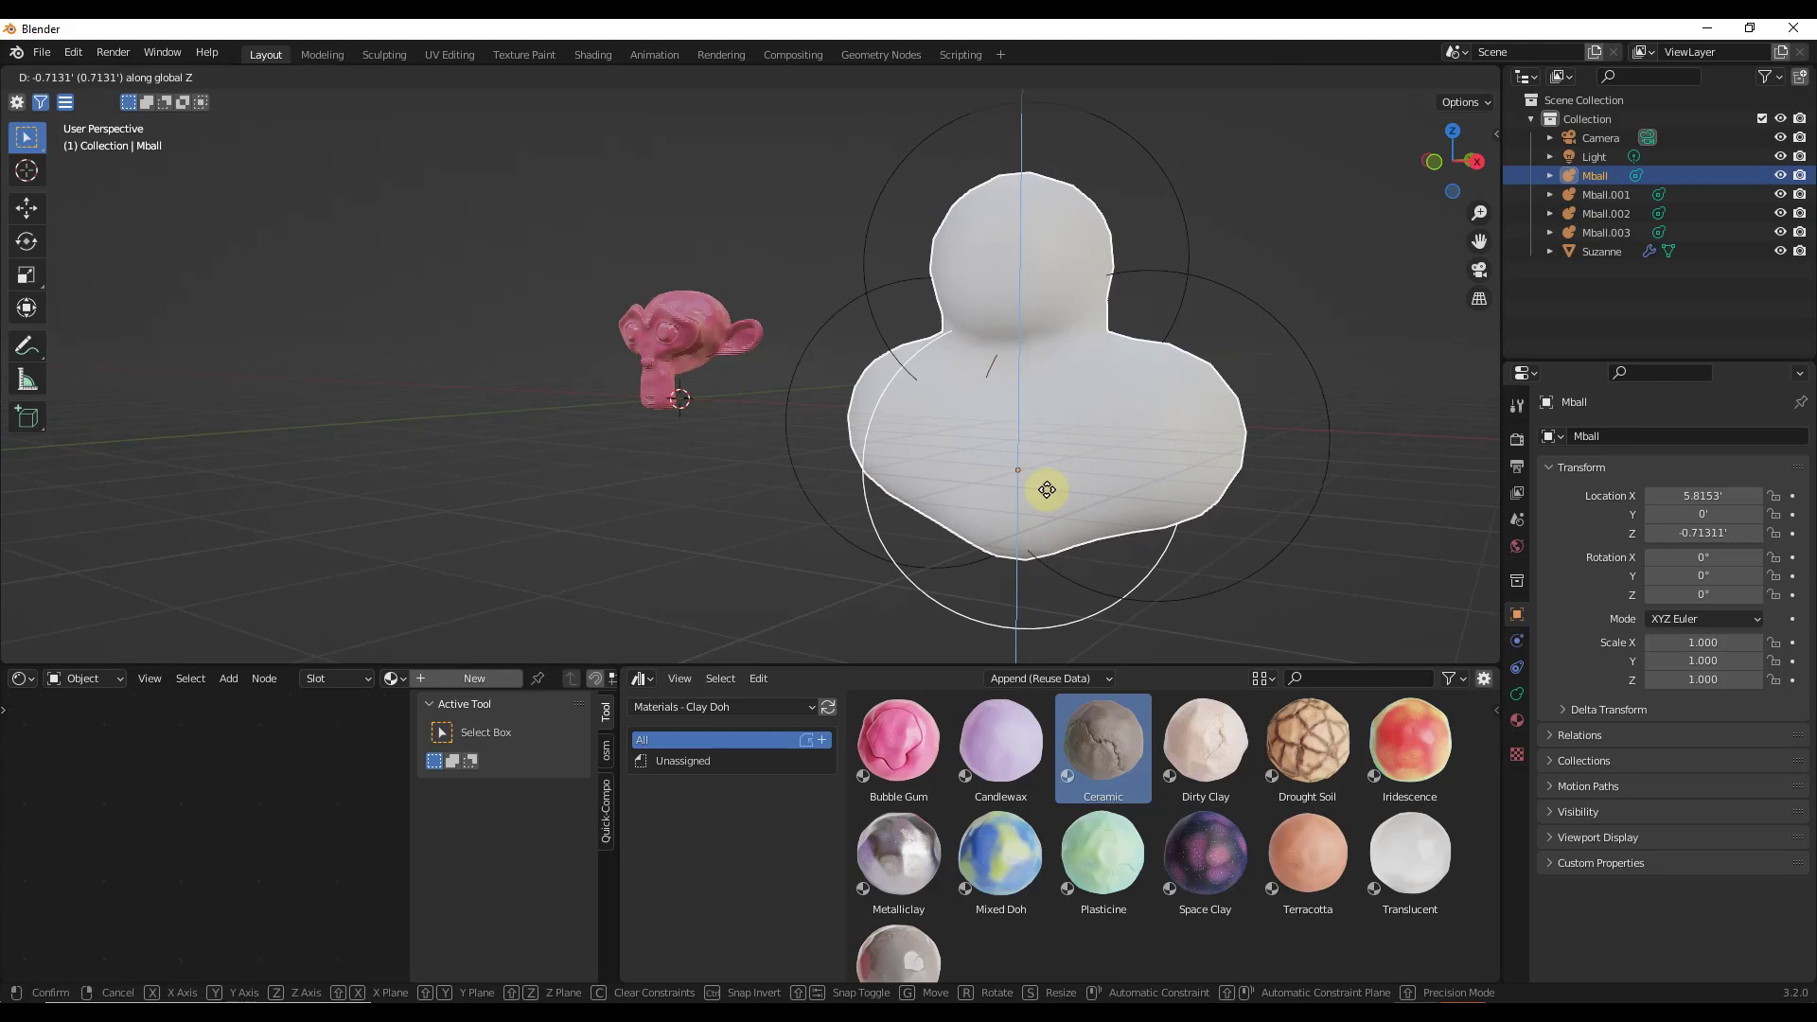
{"action": "left_click", "coordinate": [1049, 481]}
{"action": "middle_click_drag", "start_coordinate": [1049, 481], "coordinate": [1183, 389]}
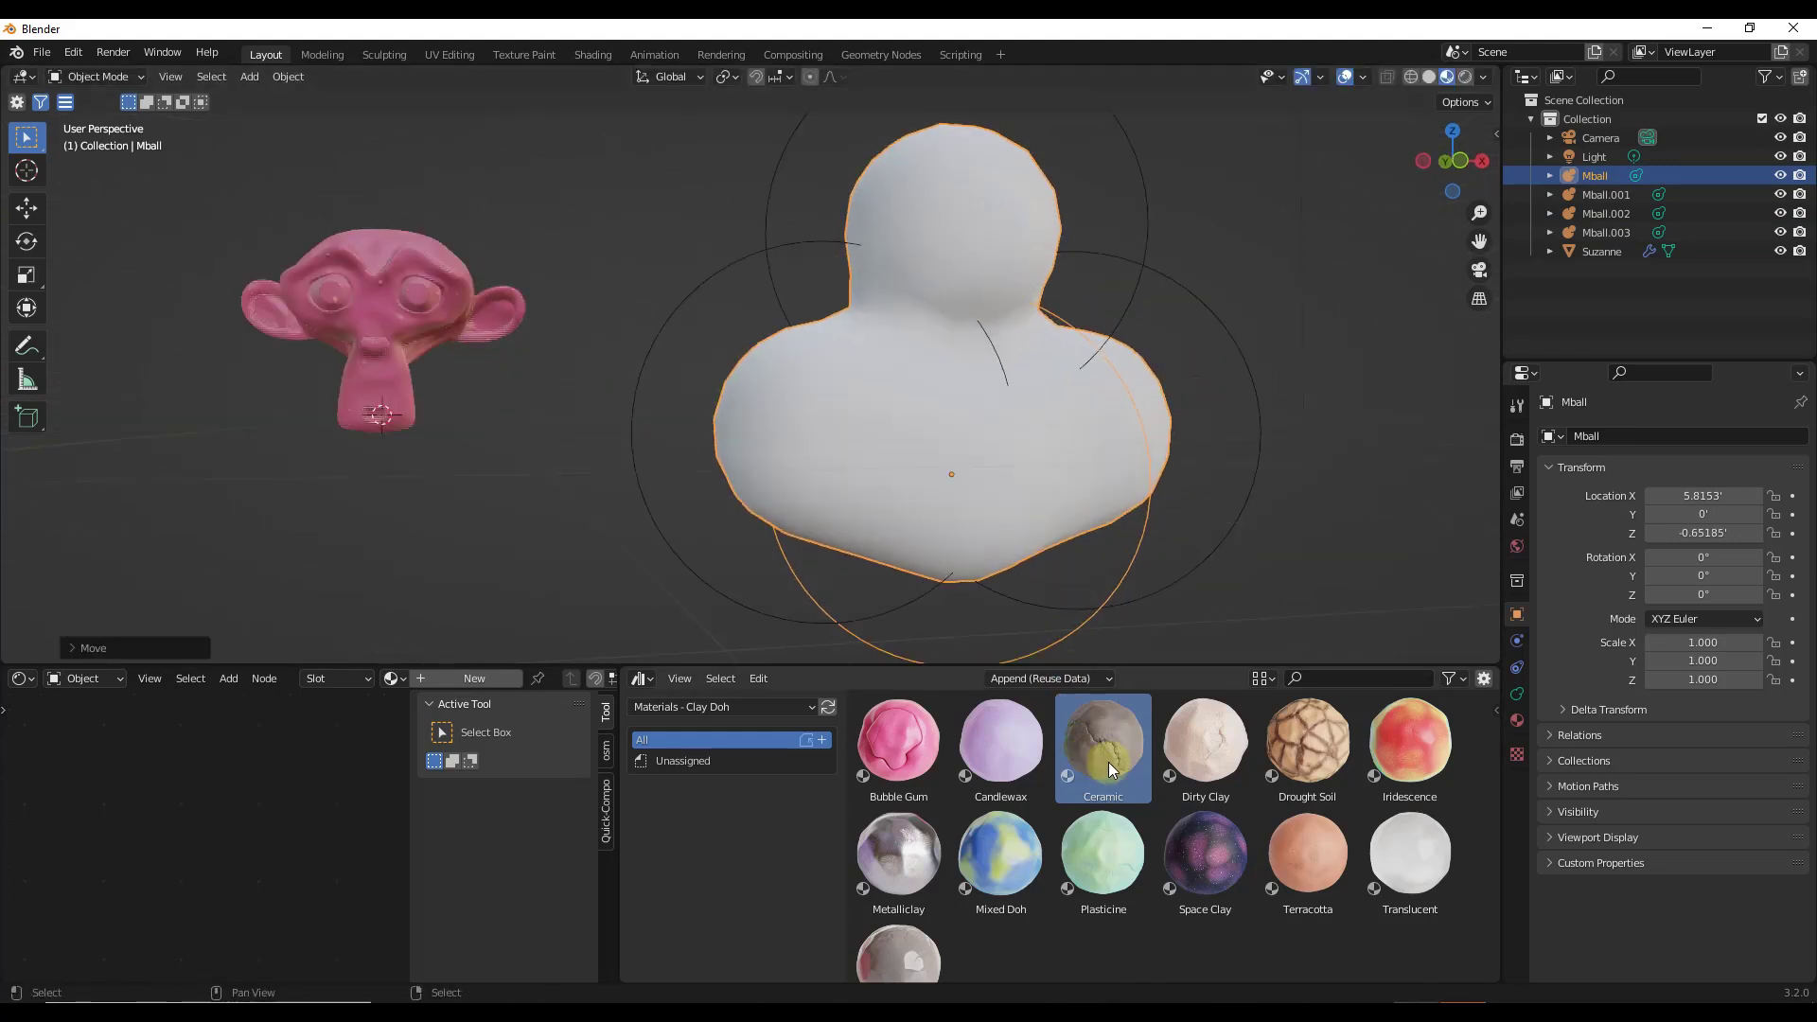
Apply the Ceramic clay material to the blob and set Global Texture Scale to 41.8
{"action": "left_click_drag", "start_coordinate": [1112, 769], "coordinate": [1003, 452]}
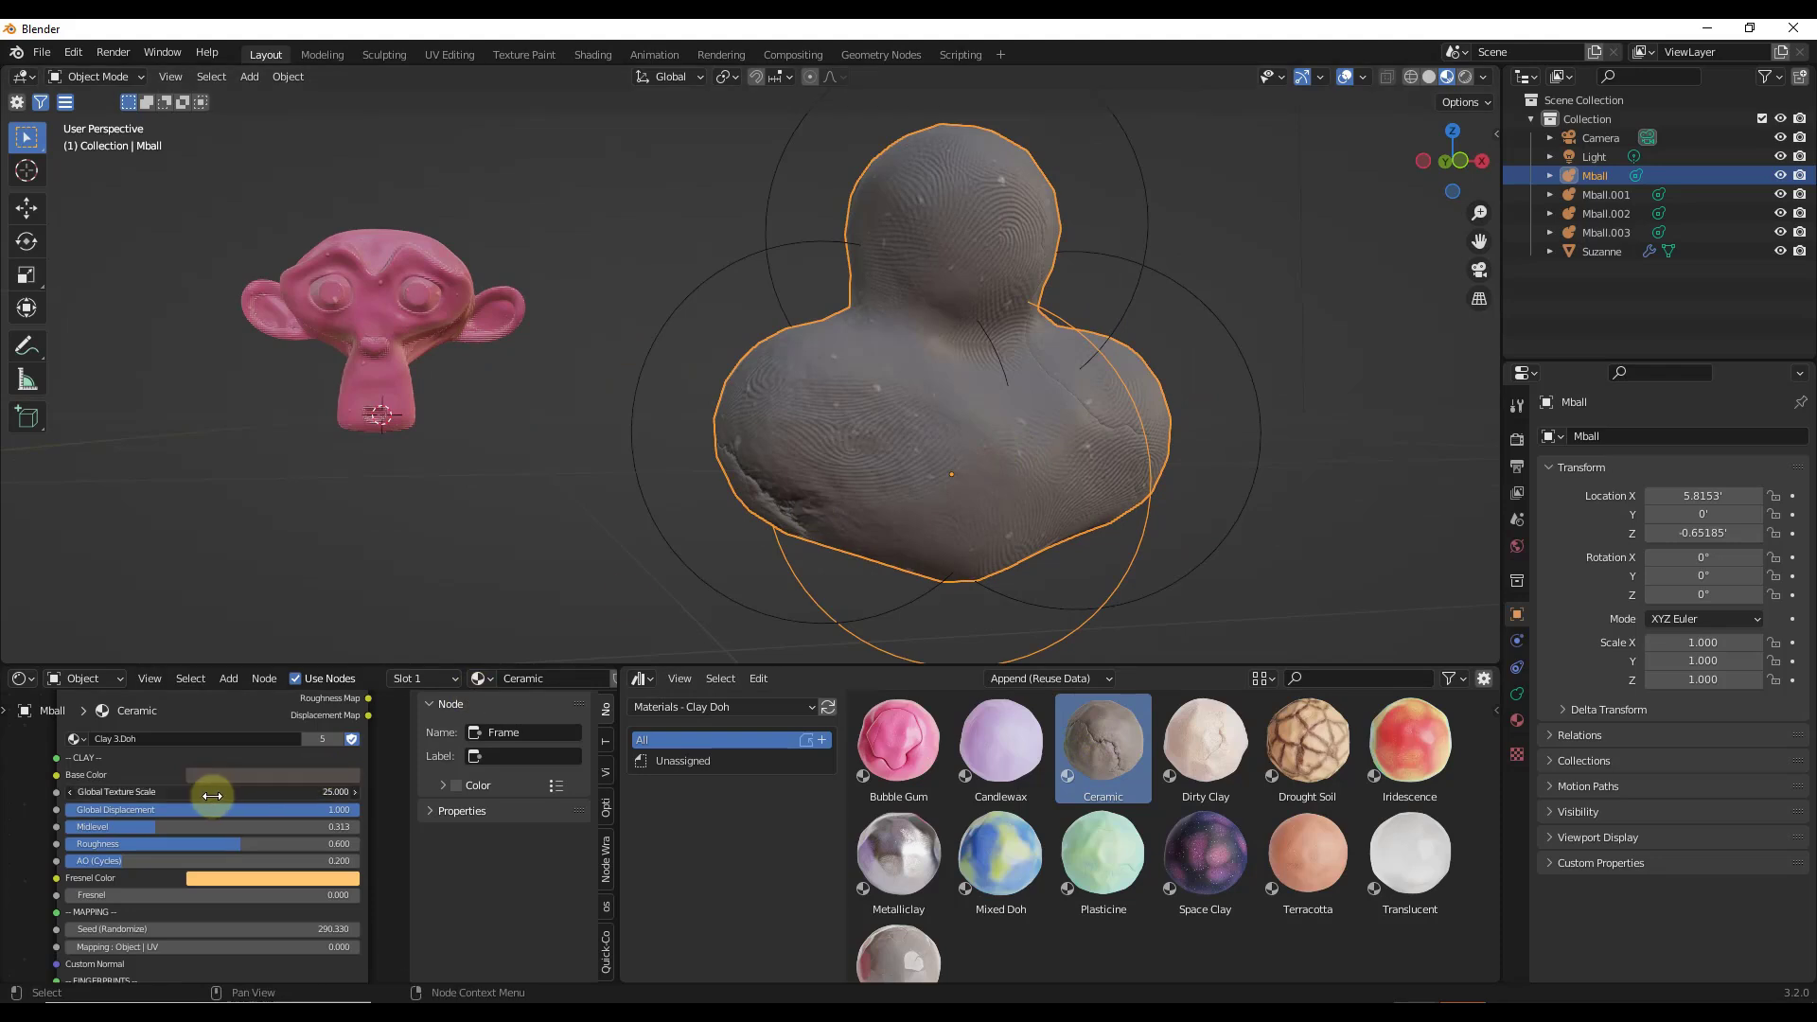
{"action": "left_click_drag", "start_coordinate": [212, 796], "coordinate": [376, 770]}
{"action": "middle_click_drag", "start_coordinate": [783, 458], "coordinate": [1026, 242]}
Reshape the blob by raising Mball along Z and moving Mball.001
{"action": "key", "text": "g"}
{"action": "key", "text": "z"}
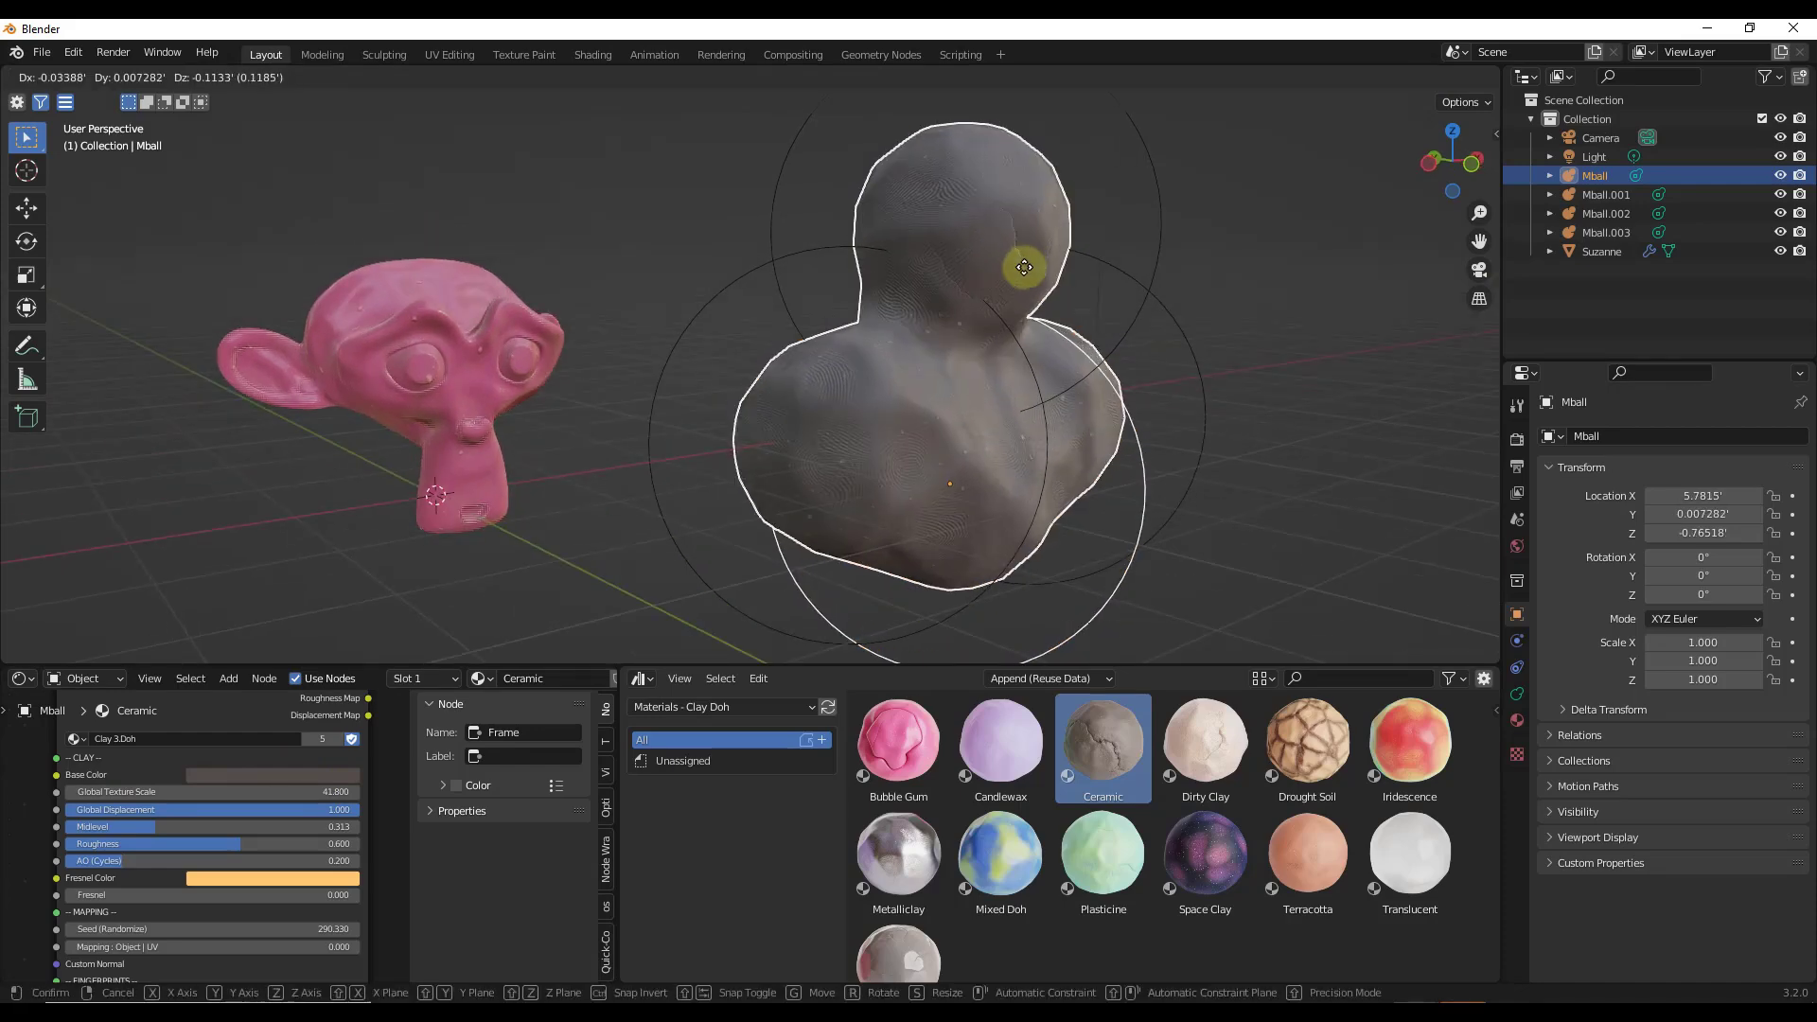
{"action": "left_click", "coordinate": [1028, 184]}
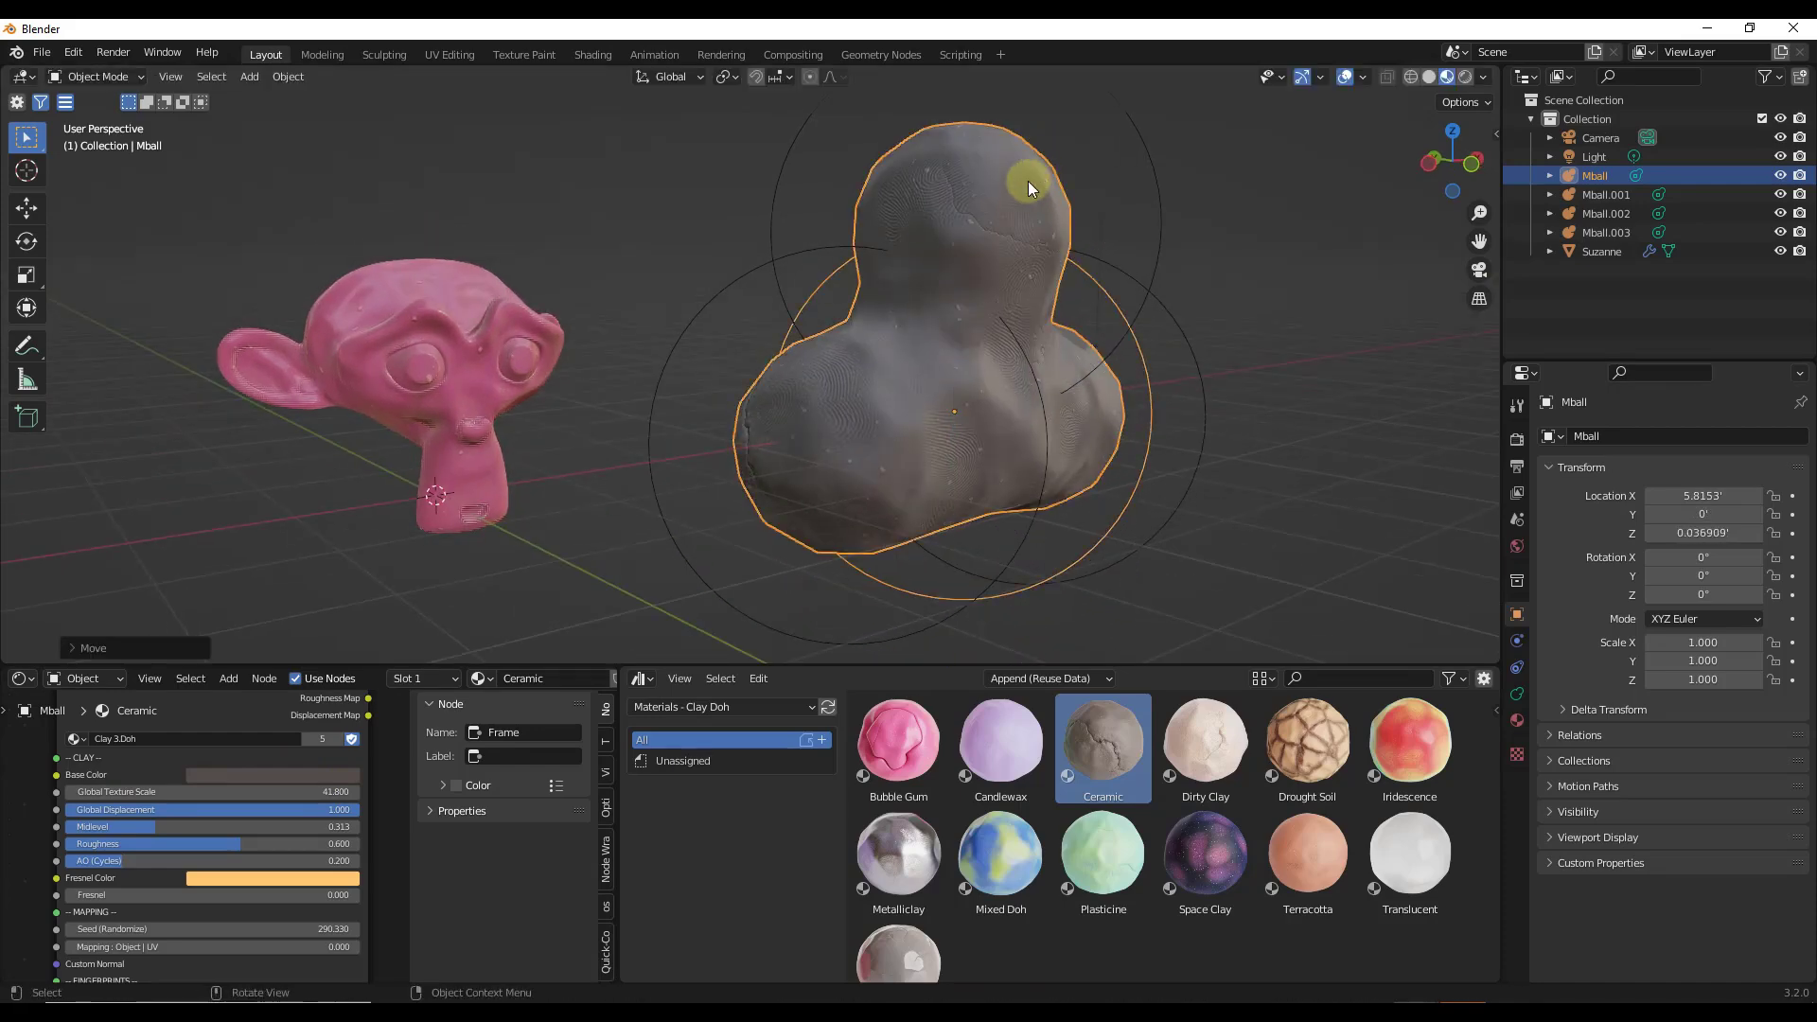
{"action": "left_click", "coordinate": [1163, 220]}
{"action": "key", "text": "g"}
{"action": "left_click", "coordinate": [1146, 323]}
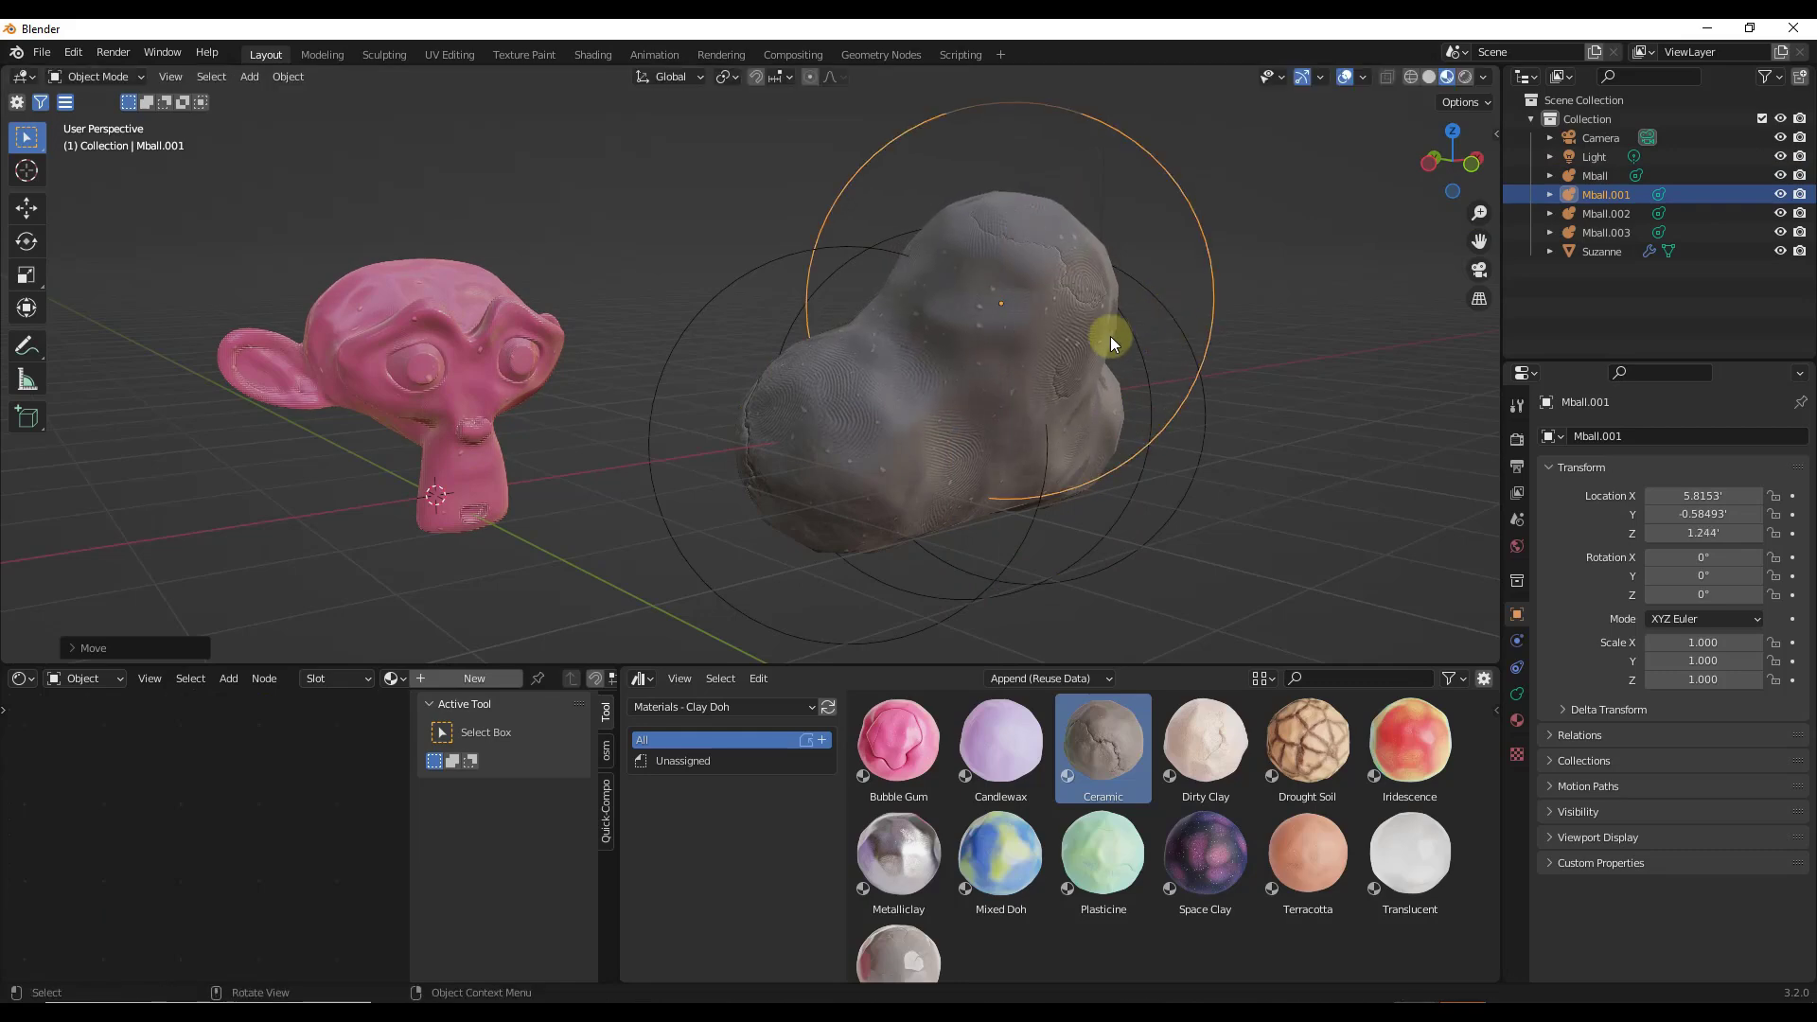
{"action": "middle_click_drag", "start_coordinate": [1110, 337], "coordinate": [1004, 360]}
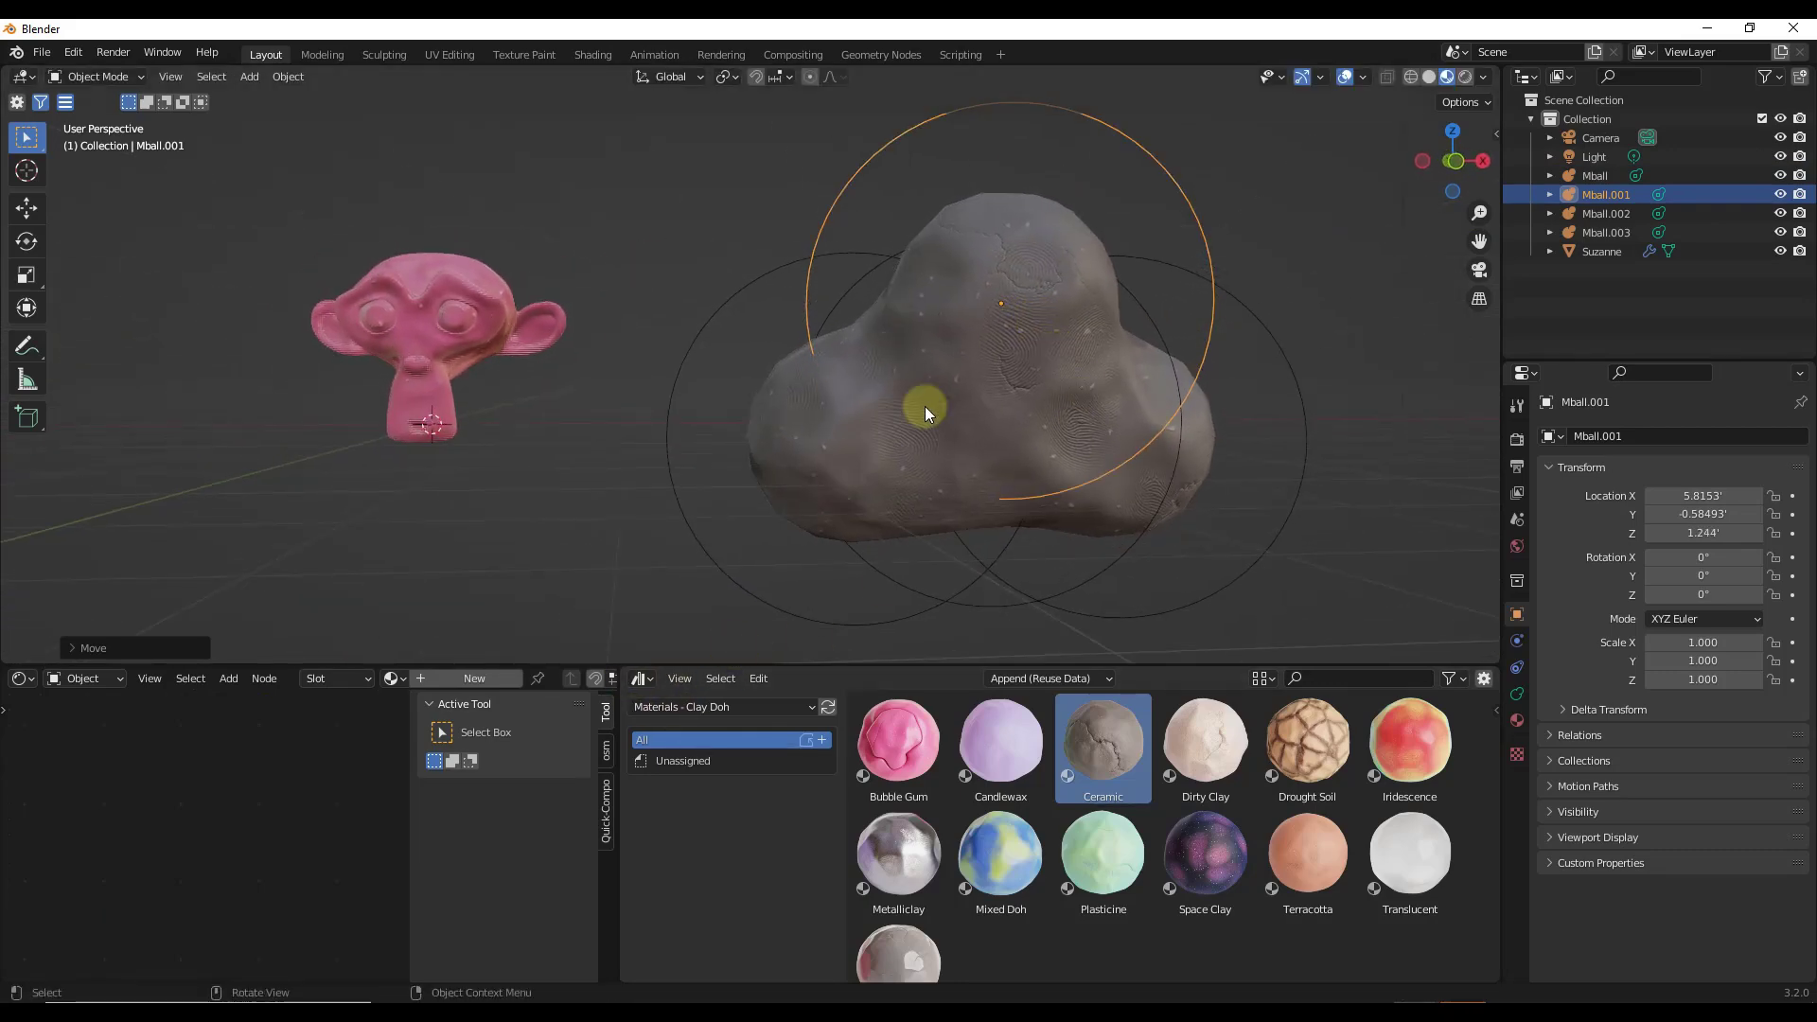
Reduce the blob's clay Global Displacement to 0.966
{"action": "left_click", "coordinate": [1036, 338]}
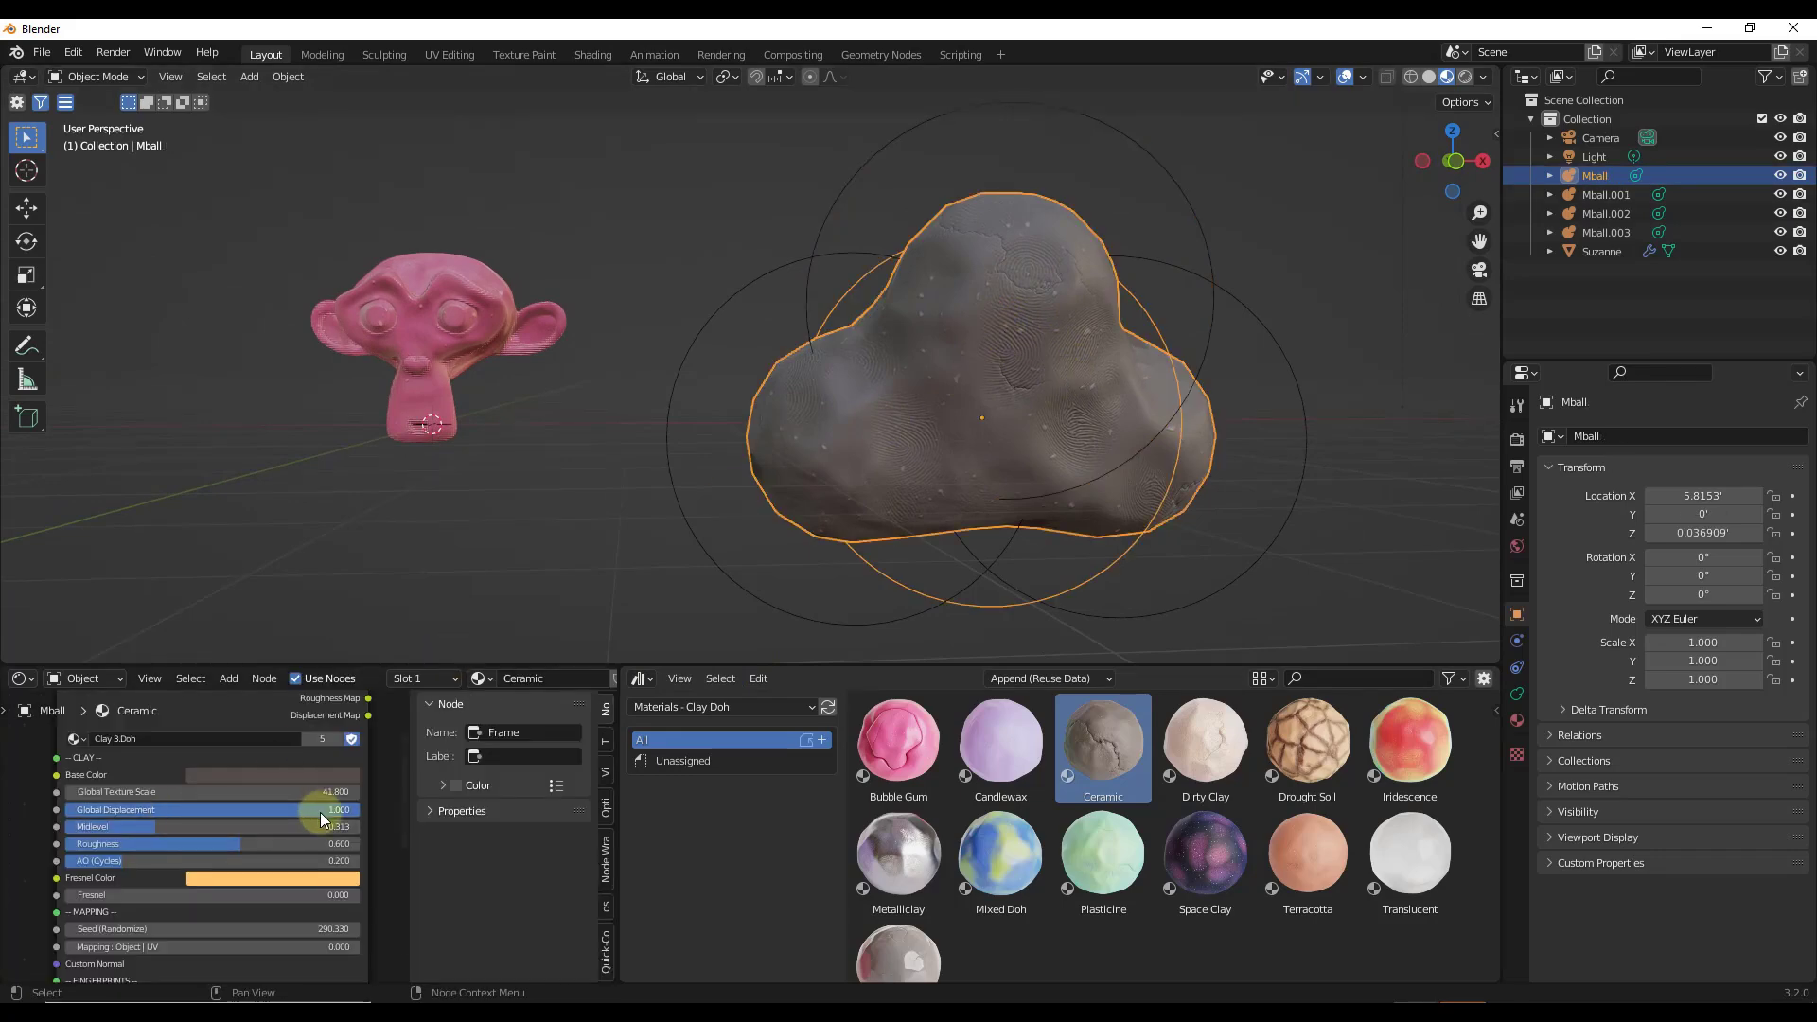
{"action": "left_click_drag", "start_coordinate": [320, 812], "coordinate": [190, 815]}
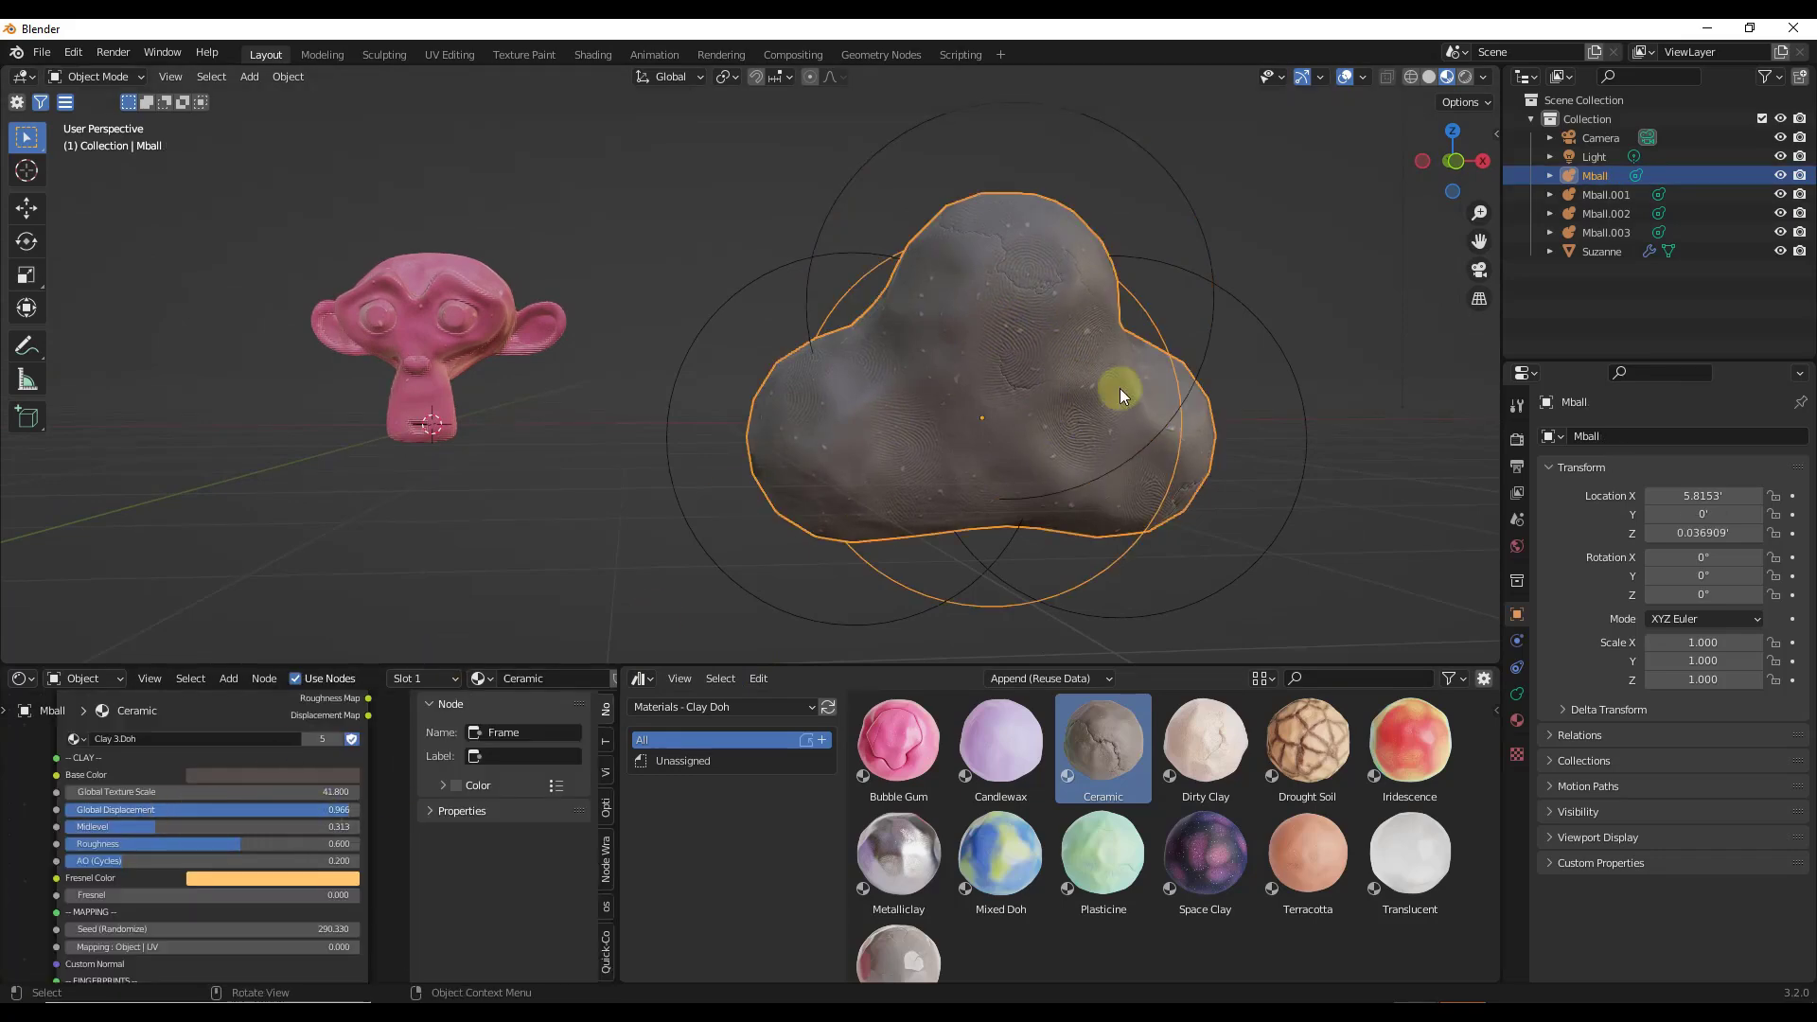
{"action": "middle_click_drag", "start_coordinate": [1117, 393], "coordinate": [1112, 432]}
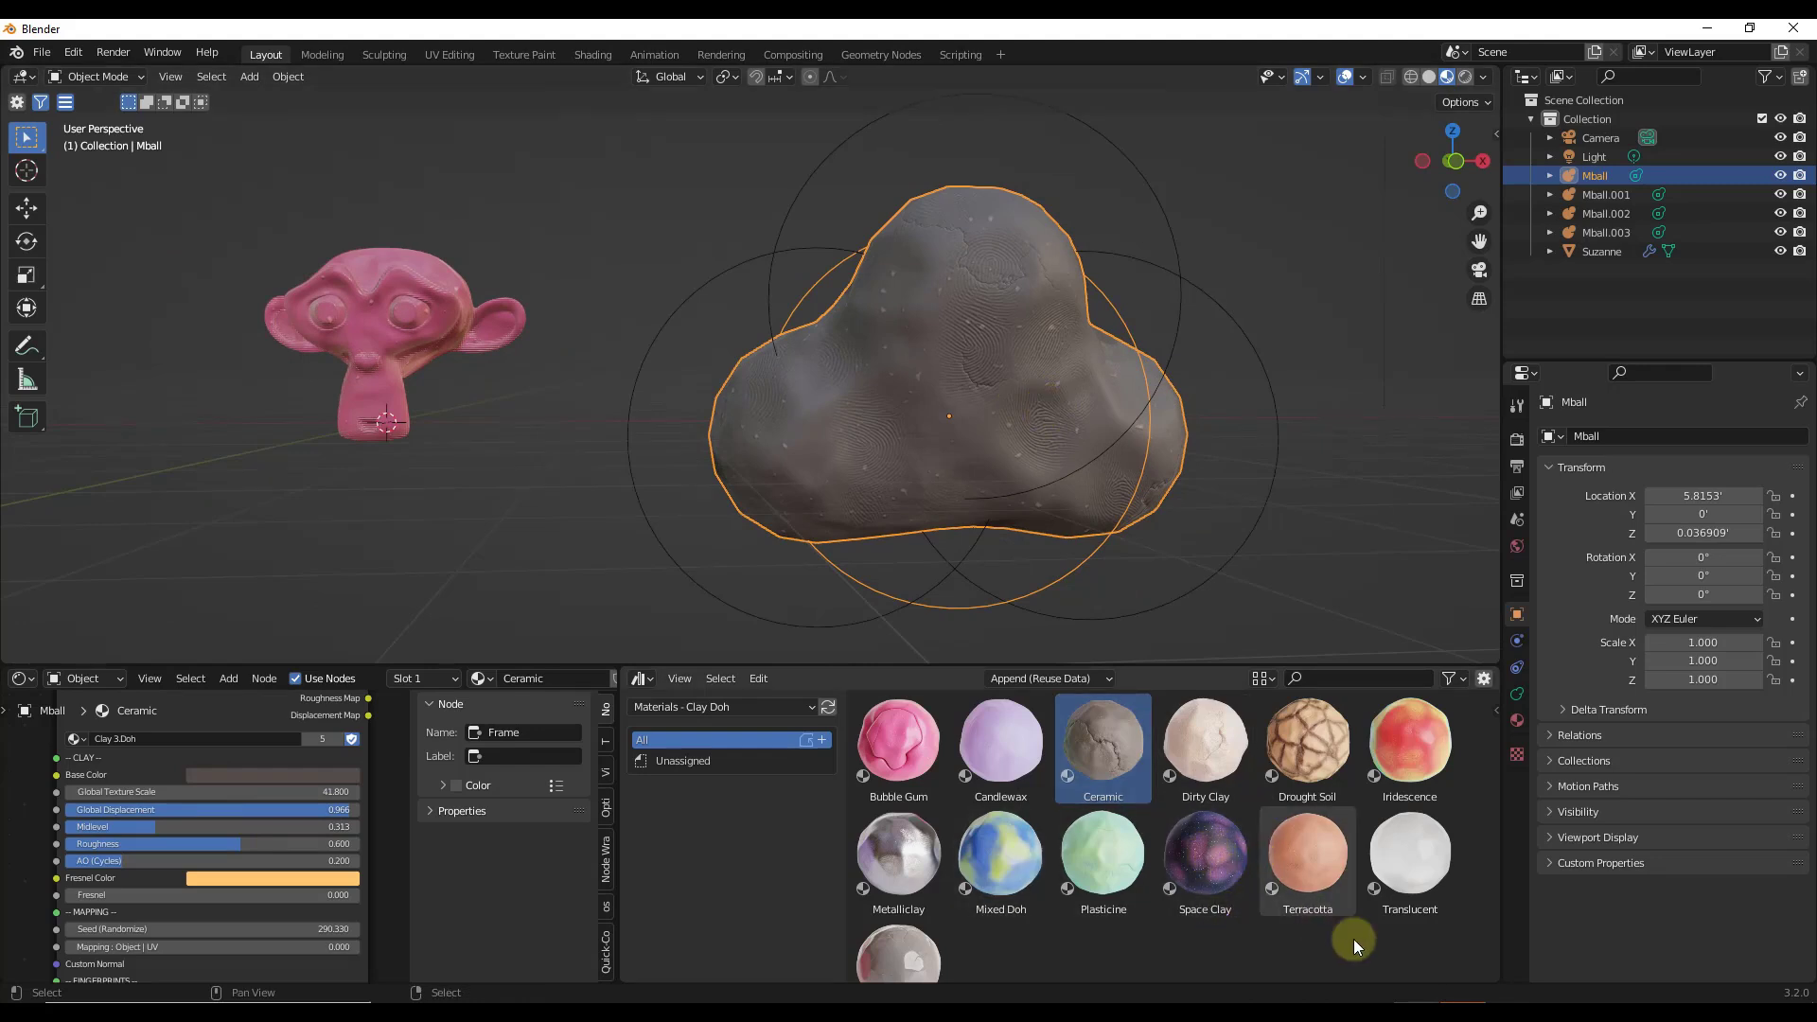
Change the clay text's string to 'Test Text', keeping the size unchanged
{"action": "left_click", "coordinate": [1498, 934]}
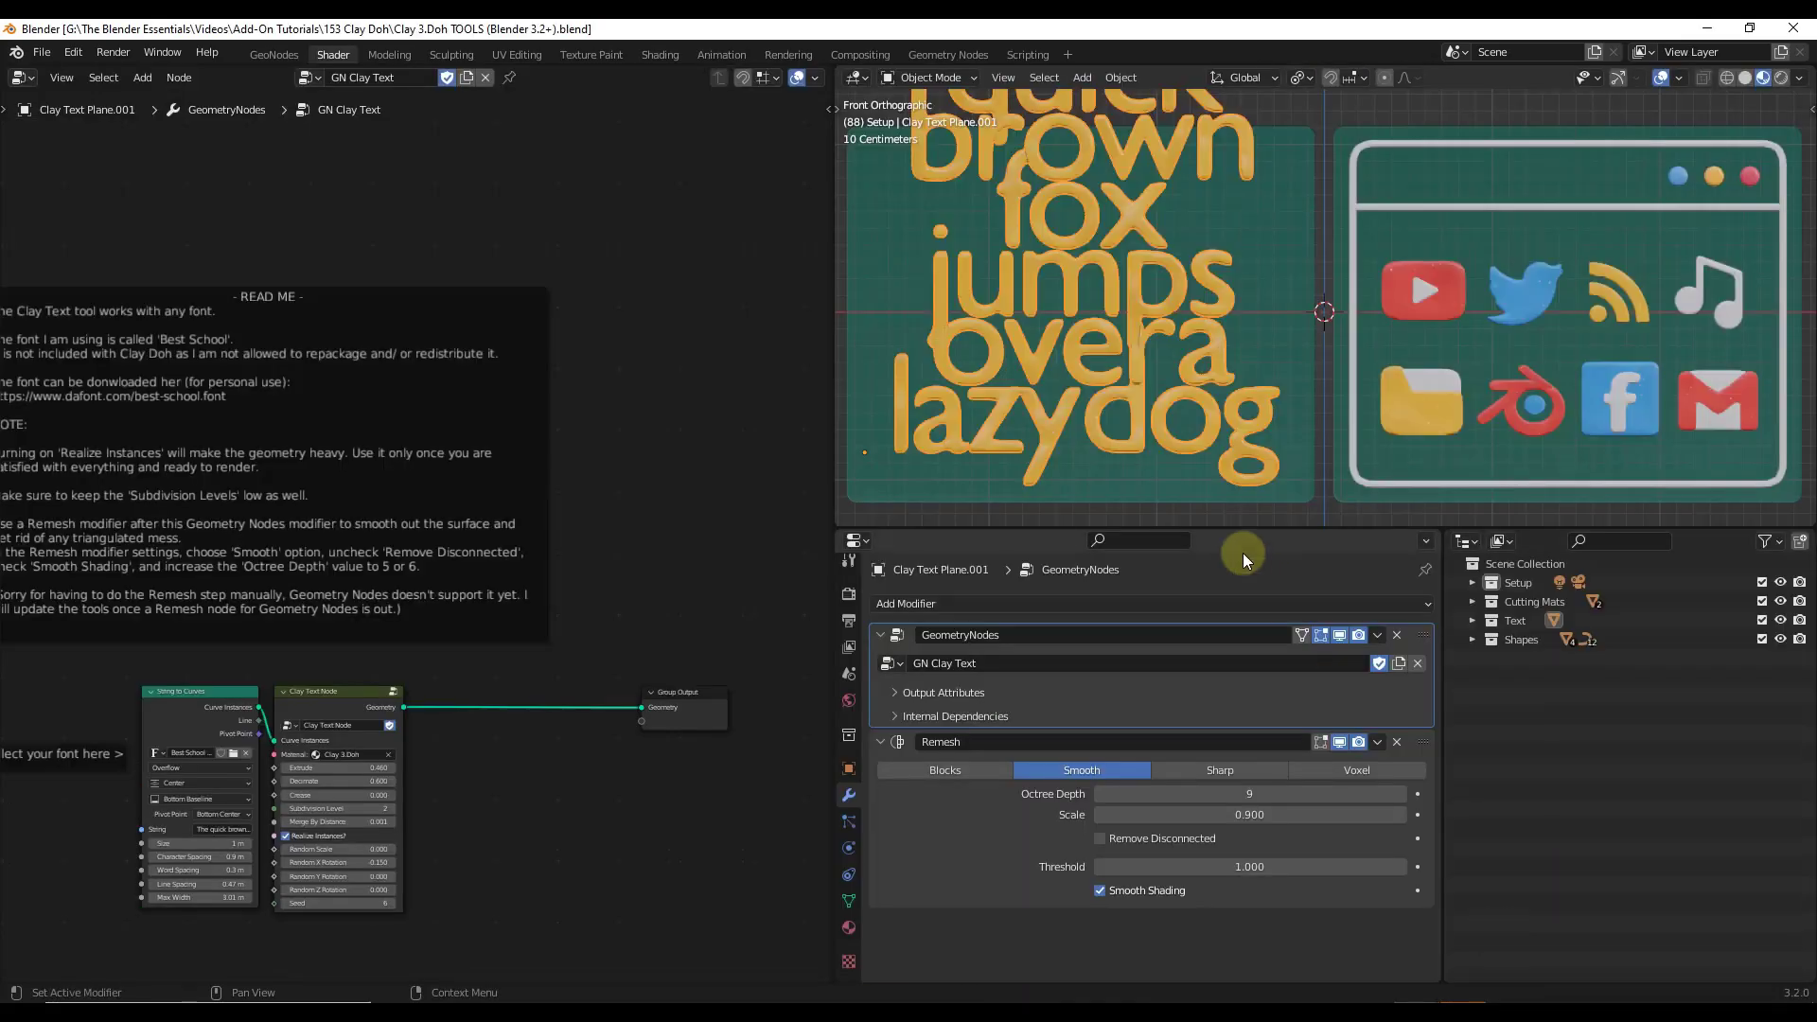
{"action": "scroll", "coordinate": [1230, 161], "scroll_direction": "down", "scroll_amount": 3}
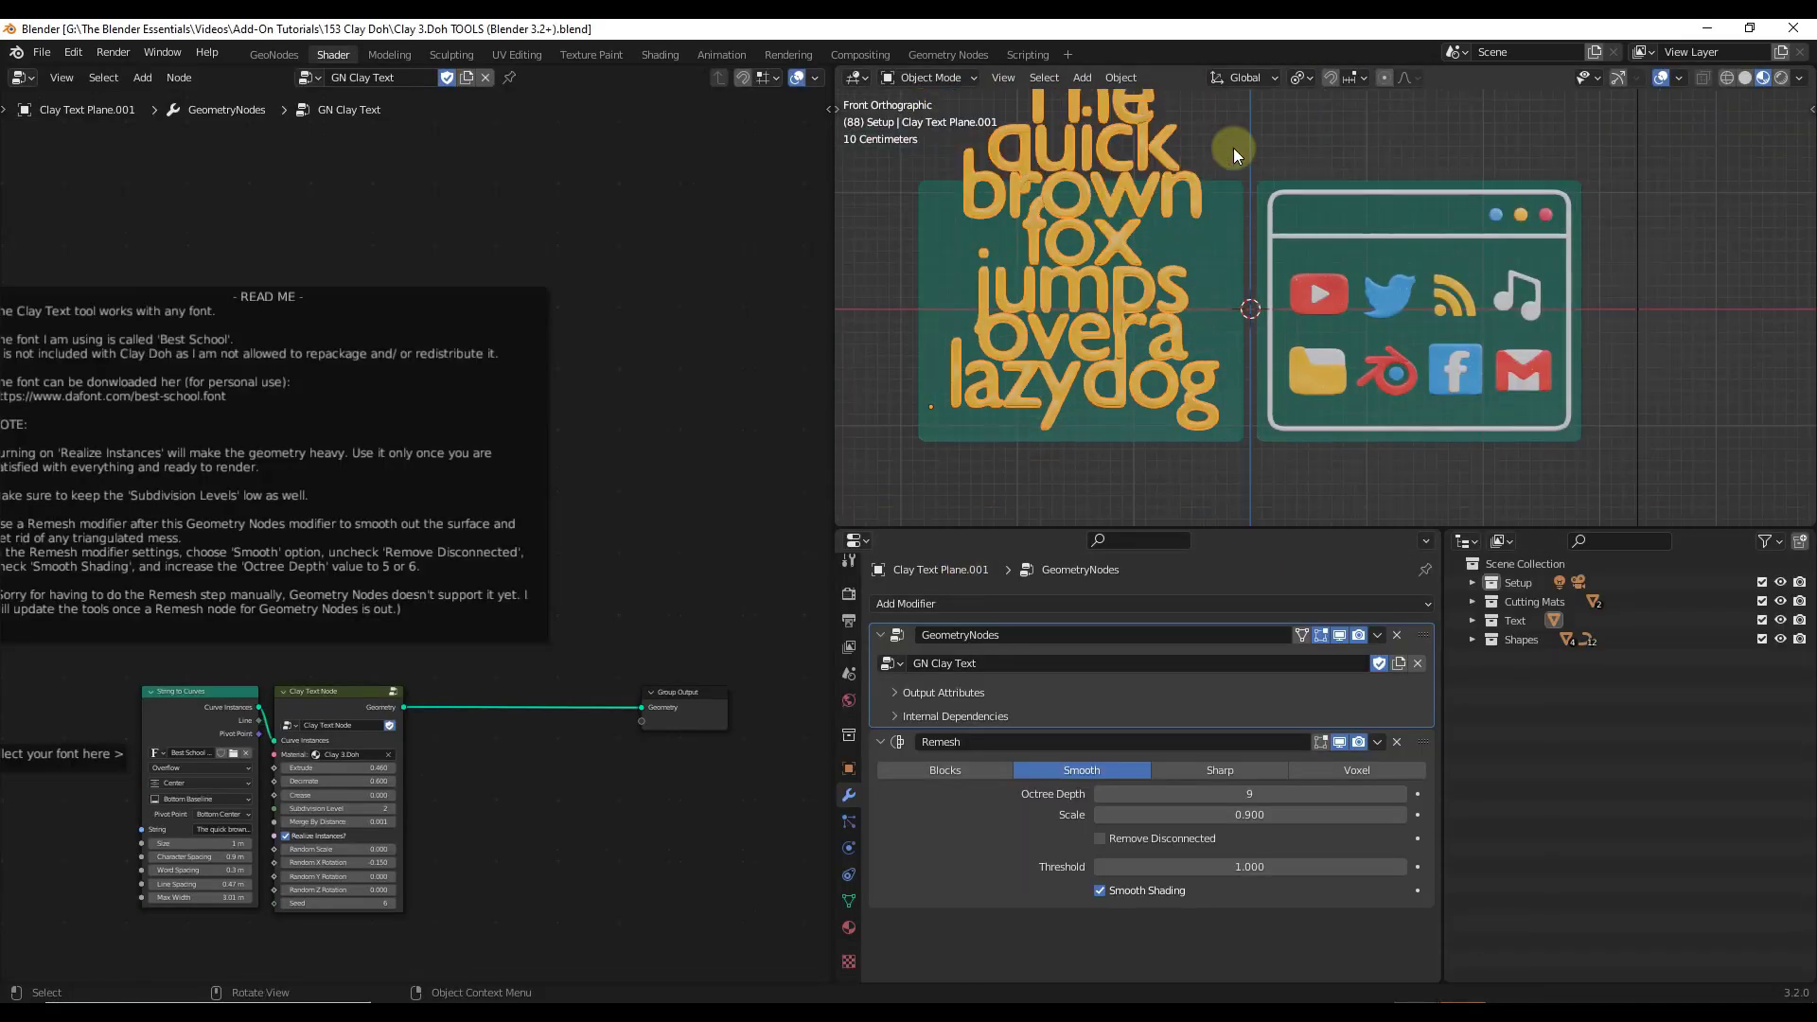
{"action": "scroll", "coordinate": [1213, 176], "scroll_direction": "up", "scroll_amount": 1}
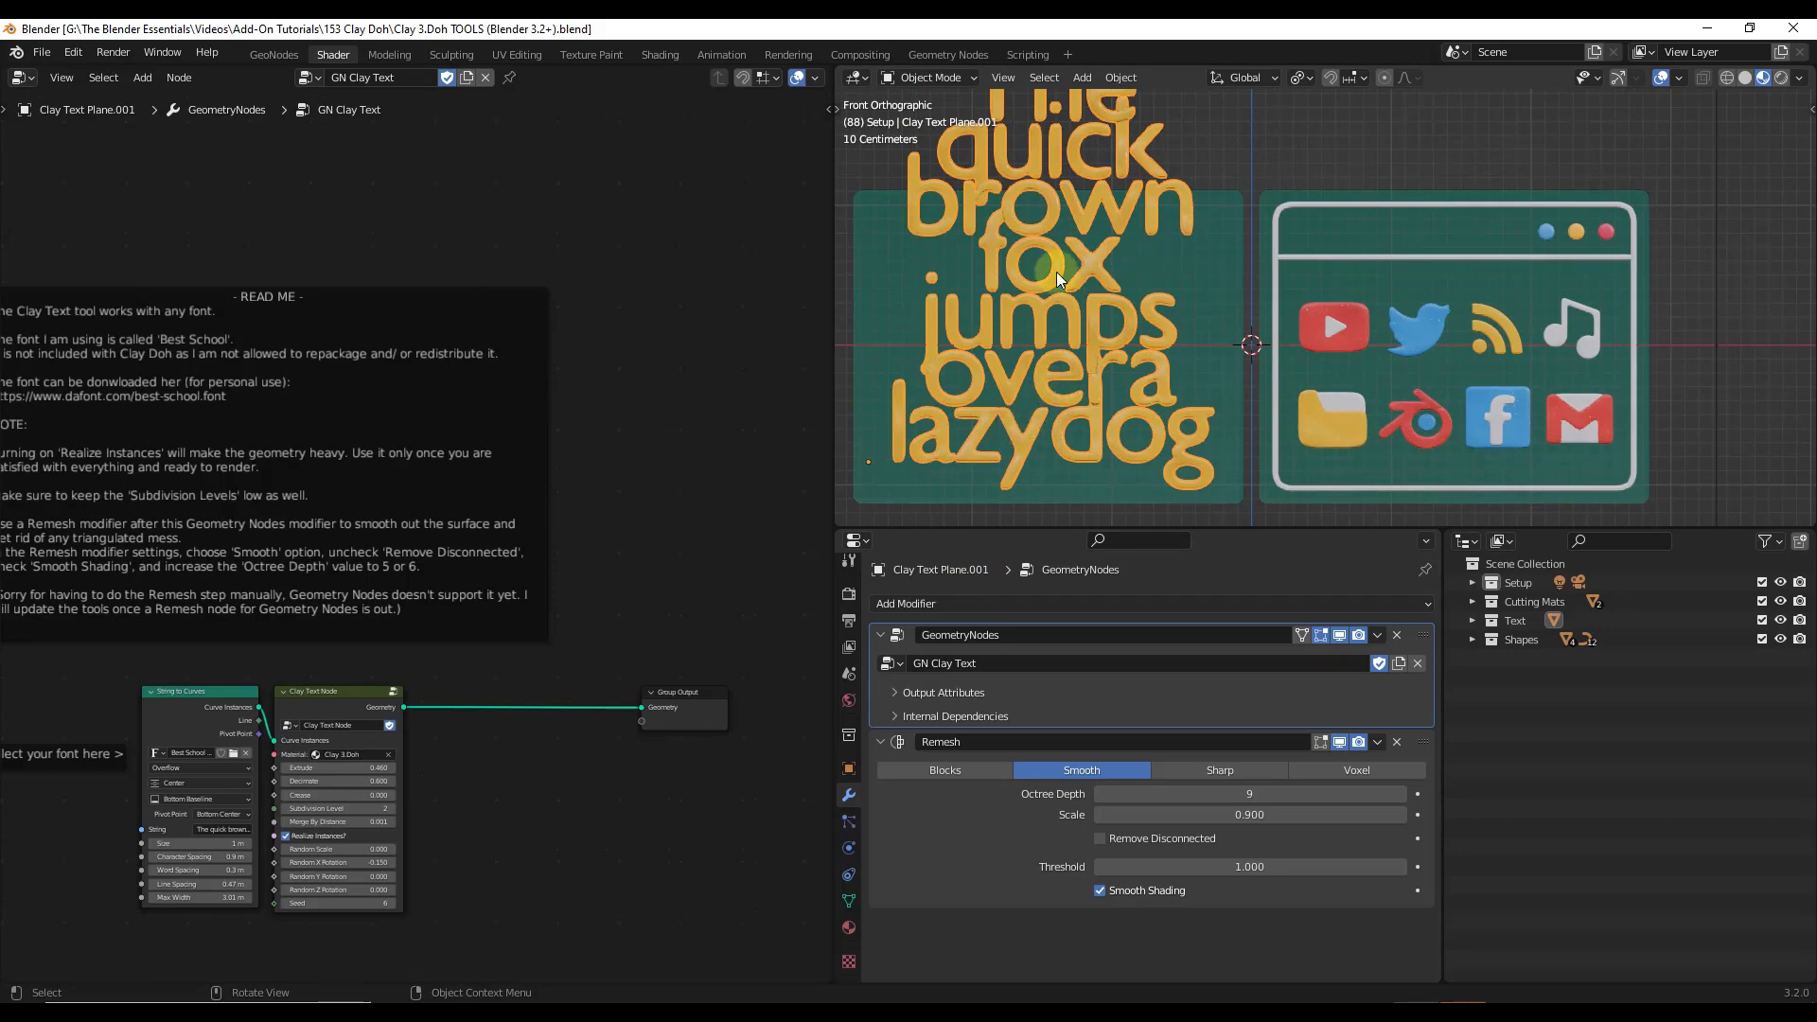
{"action": "scroll", "coordinate": [348, 772], "scroll_direction": "up", "scroll_amount": 5}
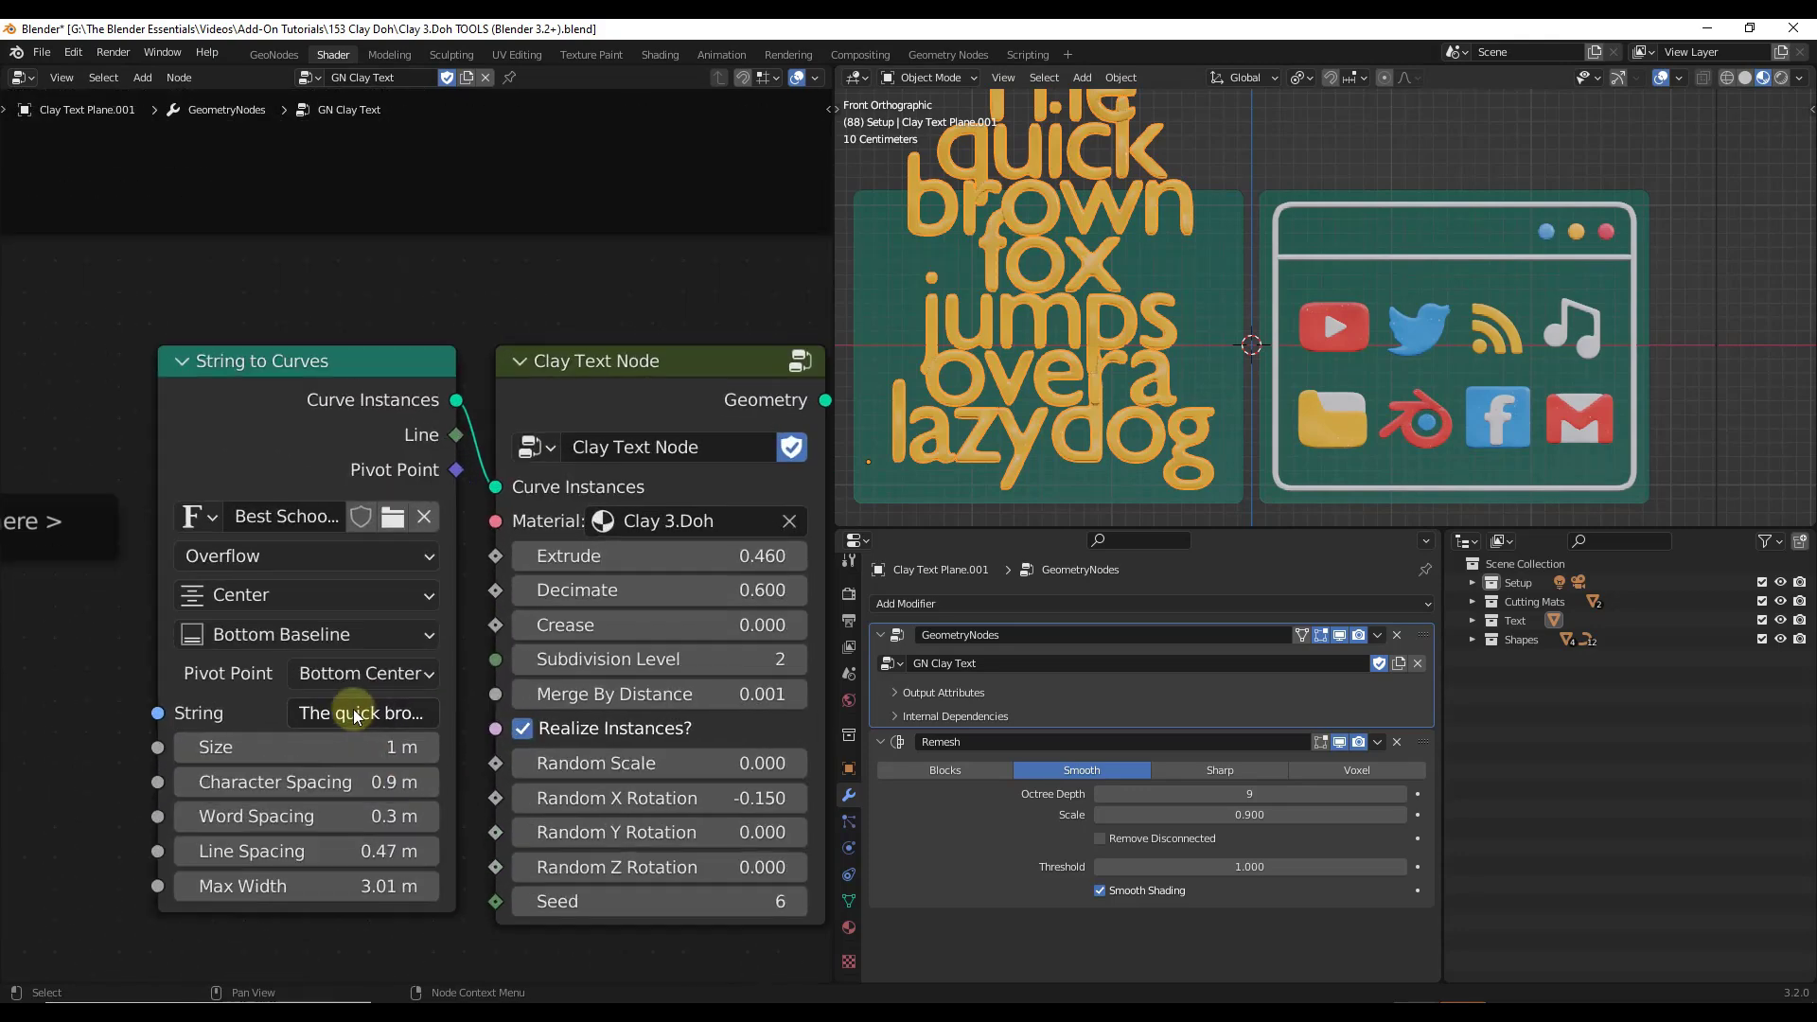
{"action": "left_click", "coordinate": [354, 710]}
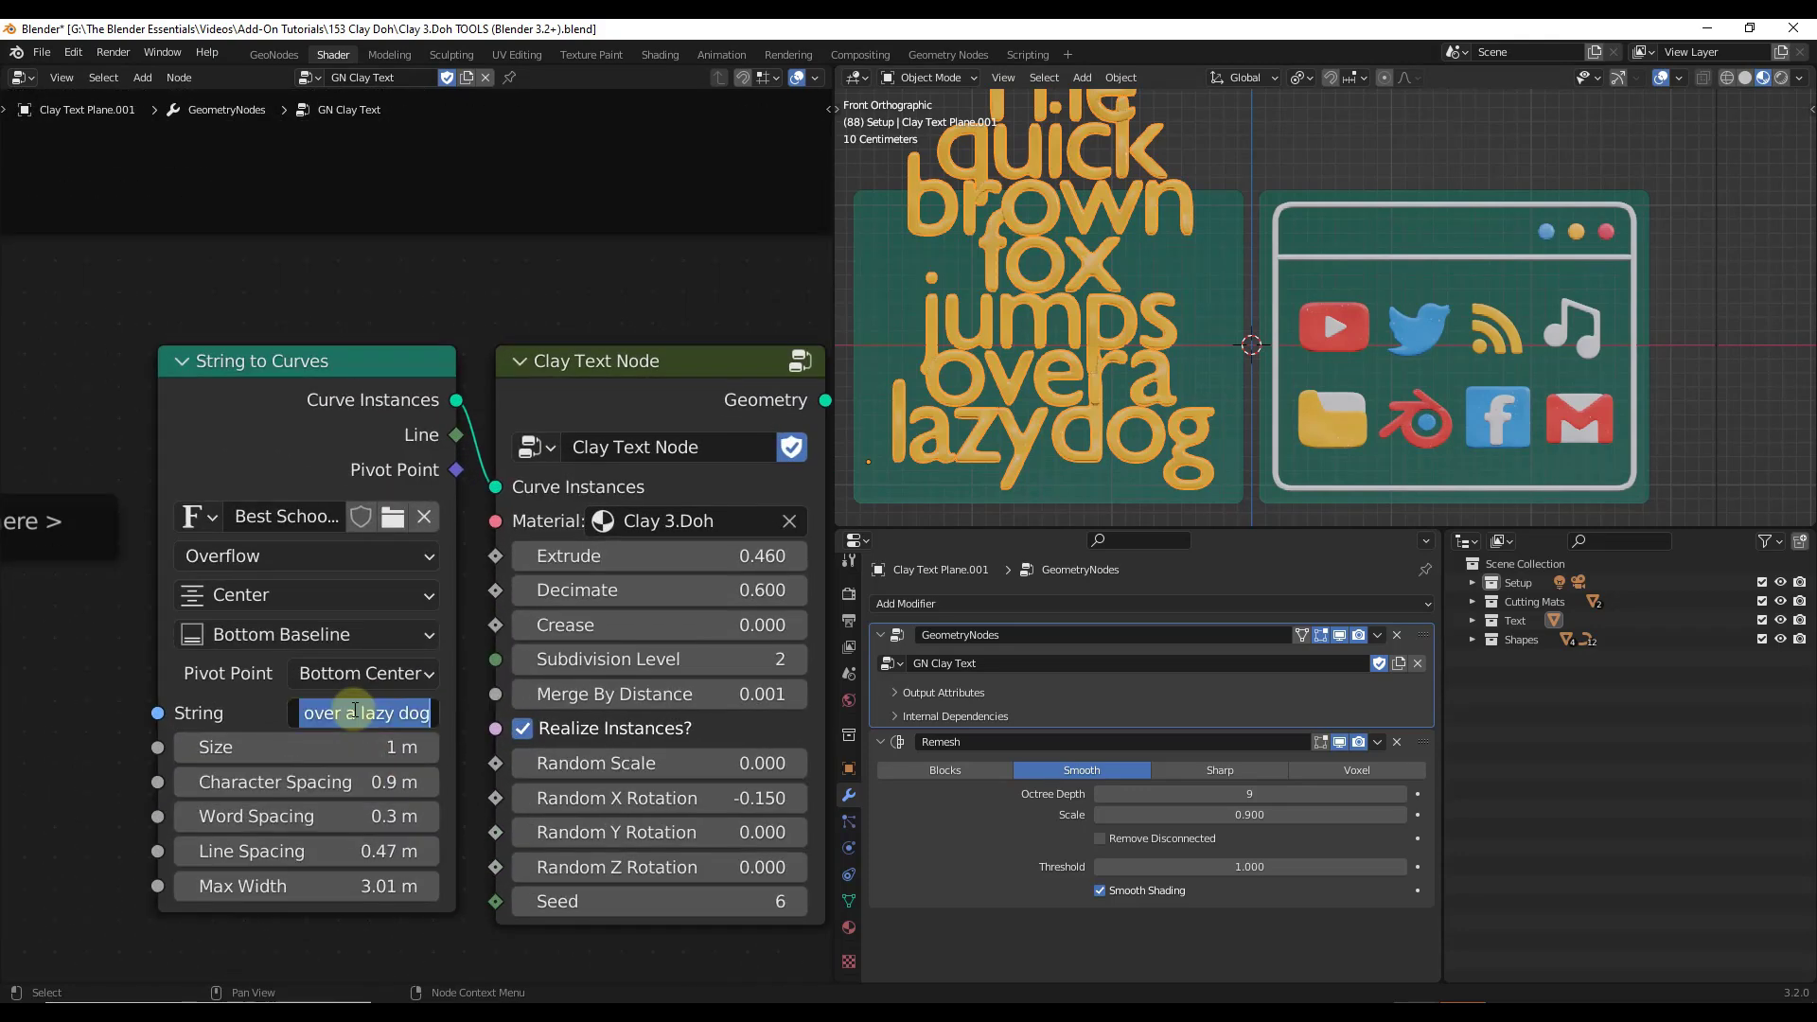
{"action": "type", "text": "Test Te"}
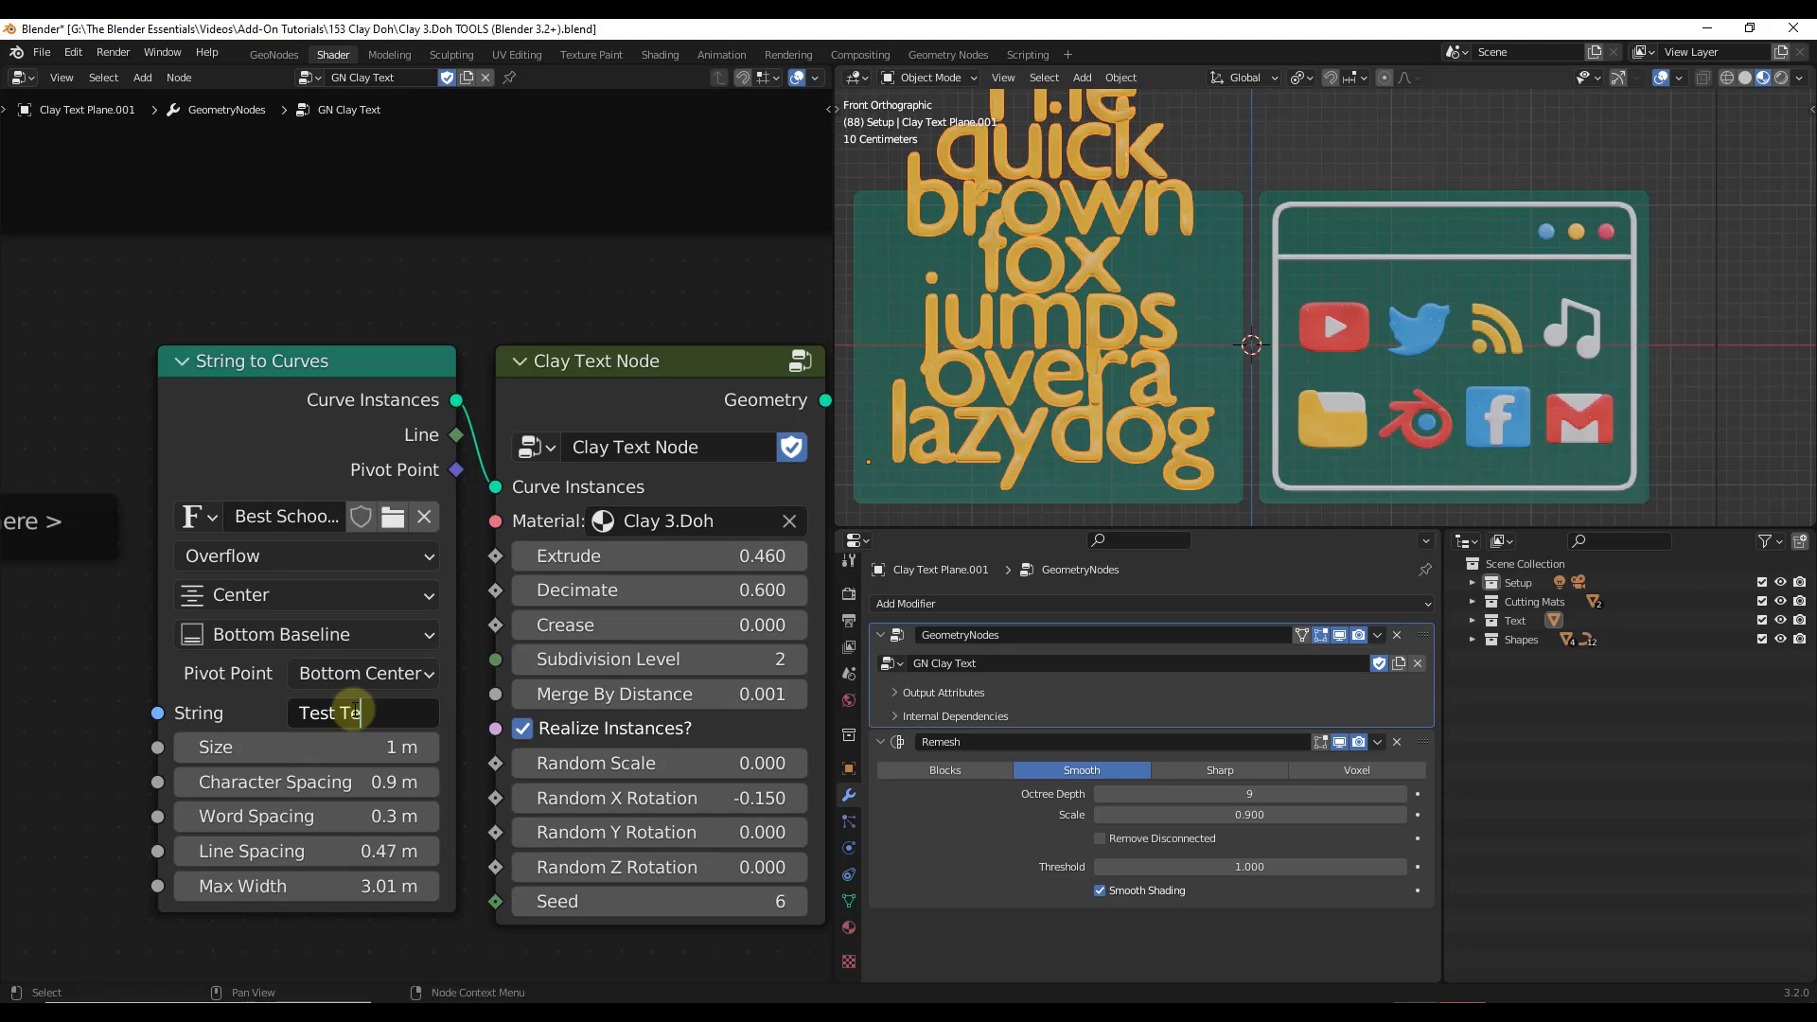
{"action": "type", "text": "xt"}
{"action": "key", "text": "Tab"}
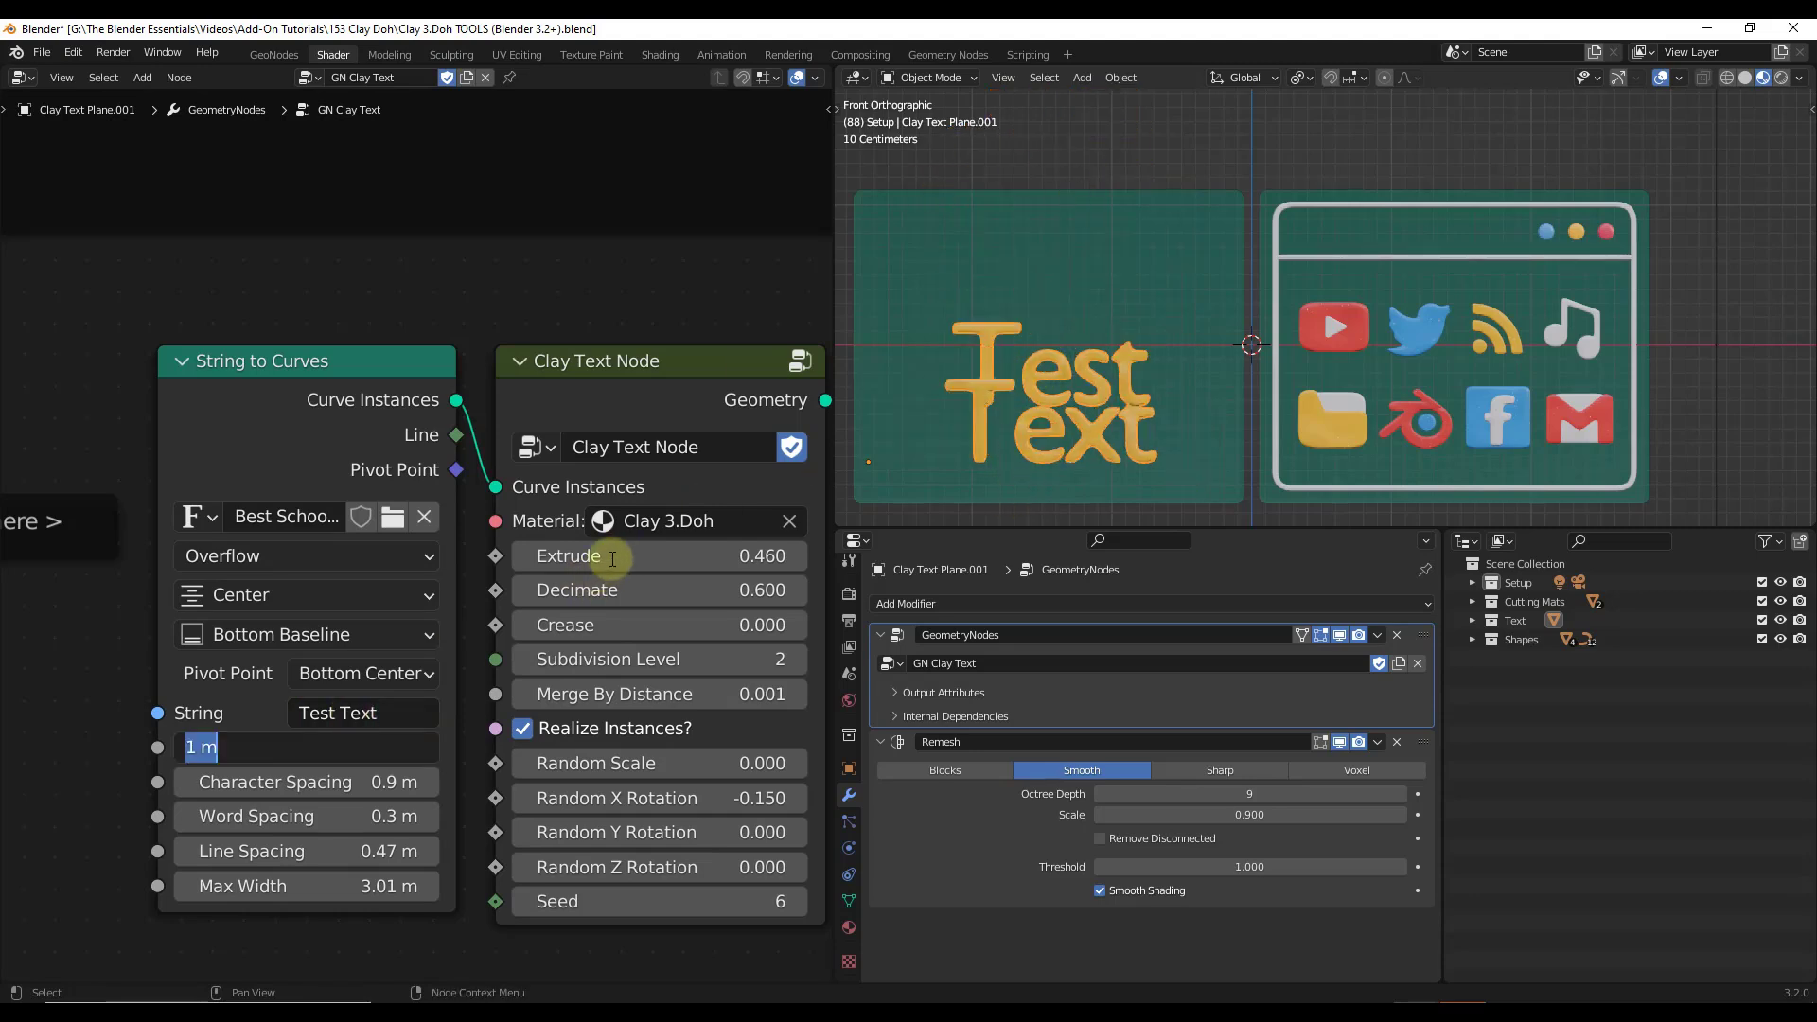
{"action": "key", "text": "Return"}
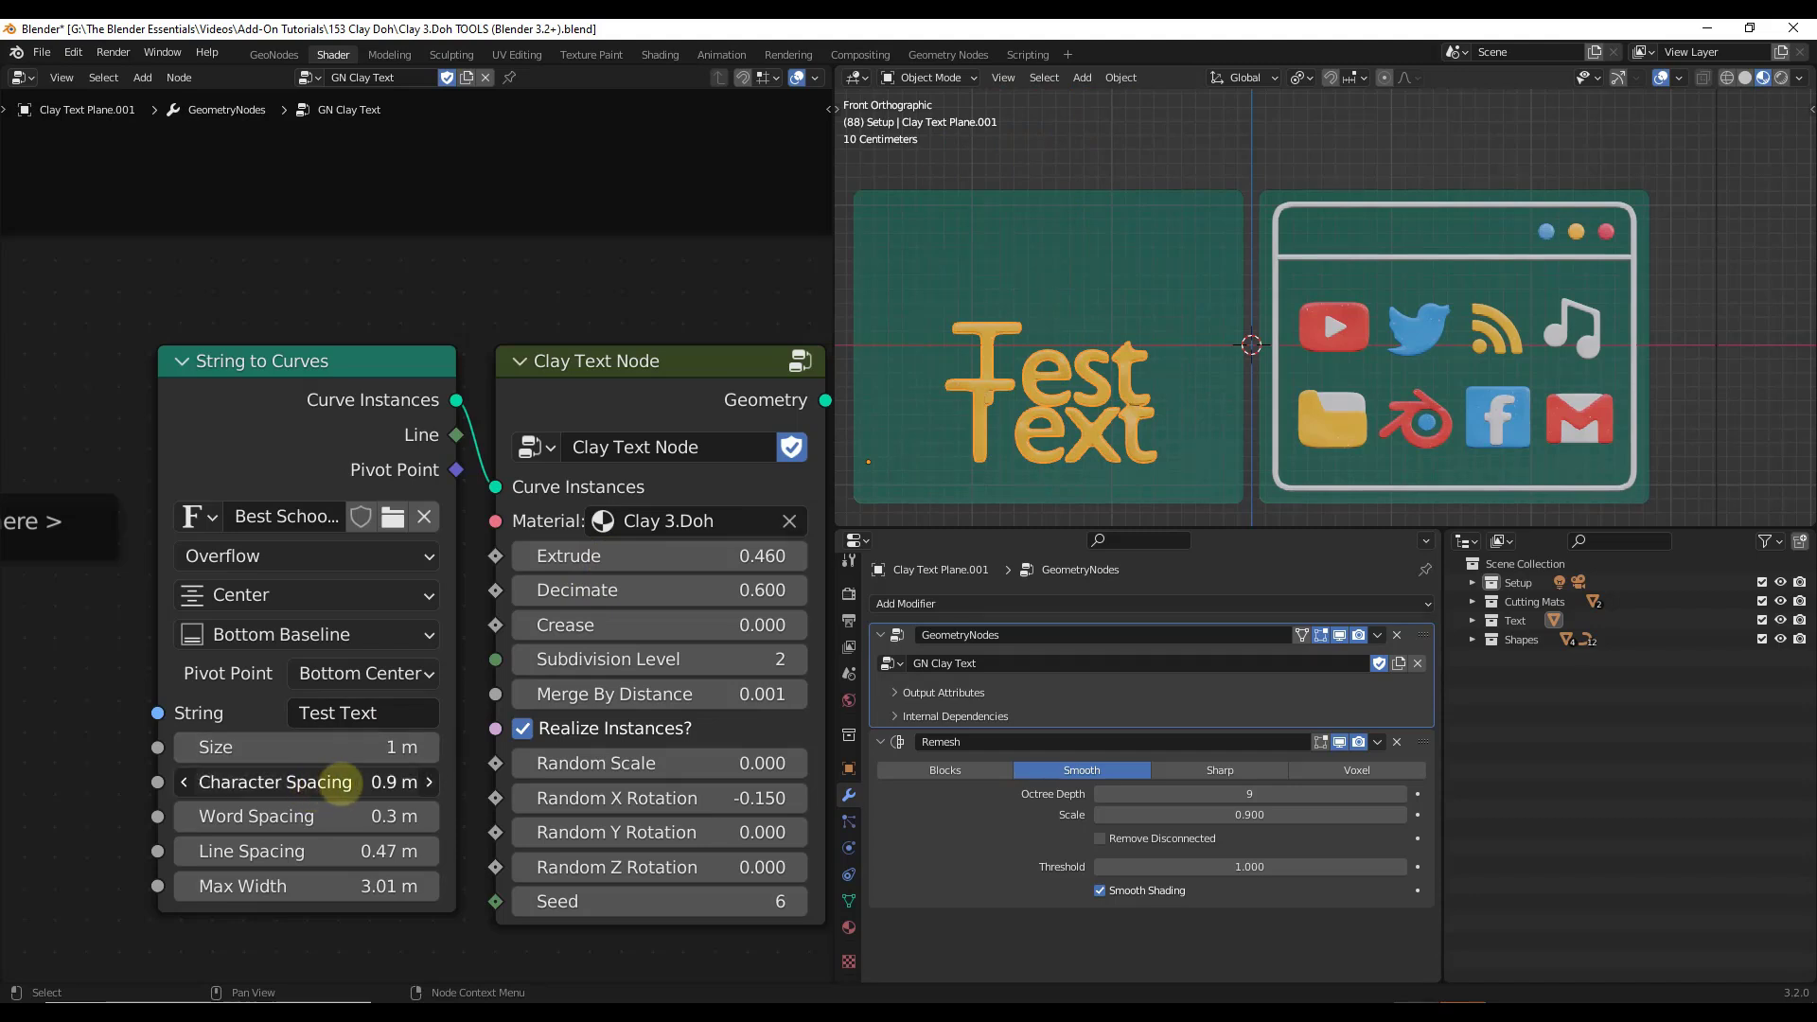
Widen Character Spacing to 1.5 m and Line Spacing to 1.07 m
{"action": "left_click_drag", "start_coordinate": [339, 781], "coordinate": [394, 782]}
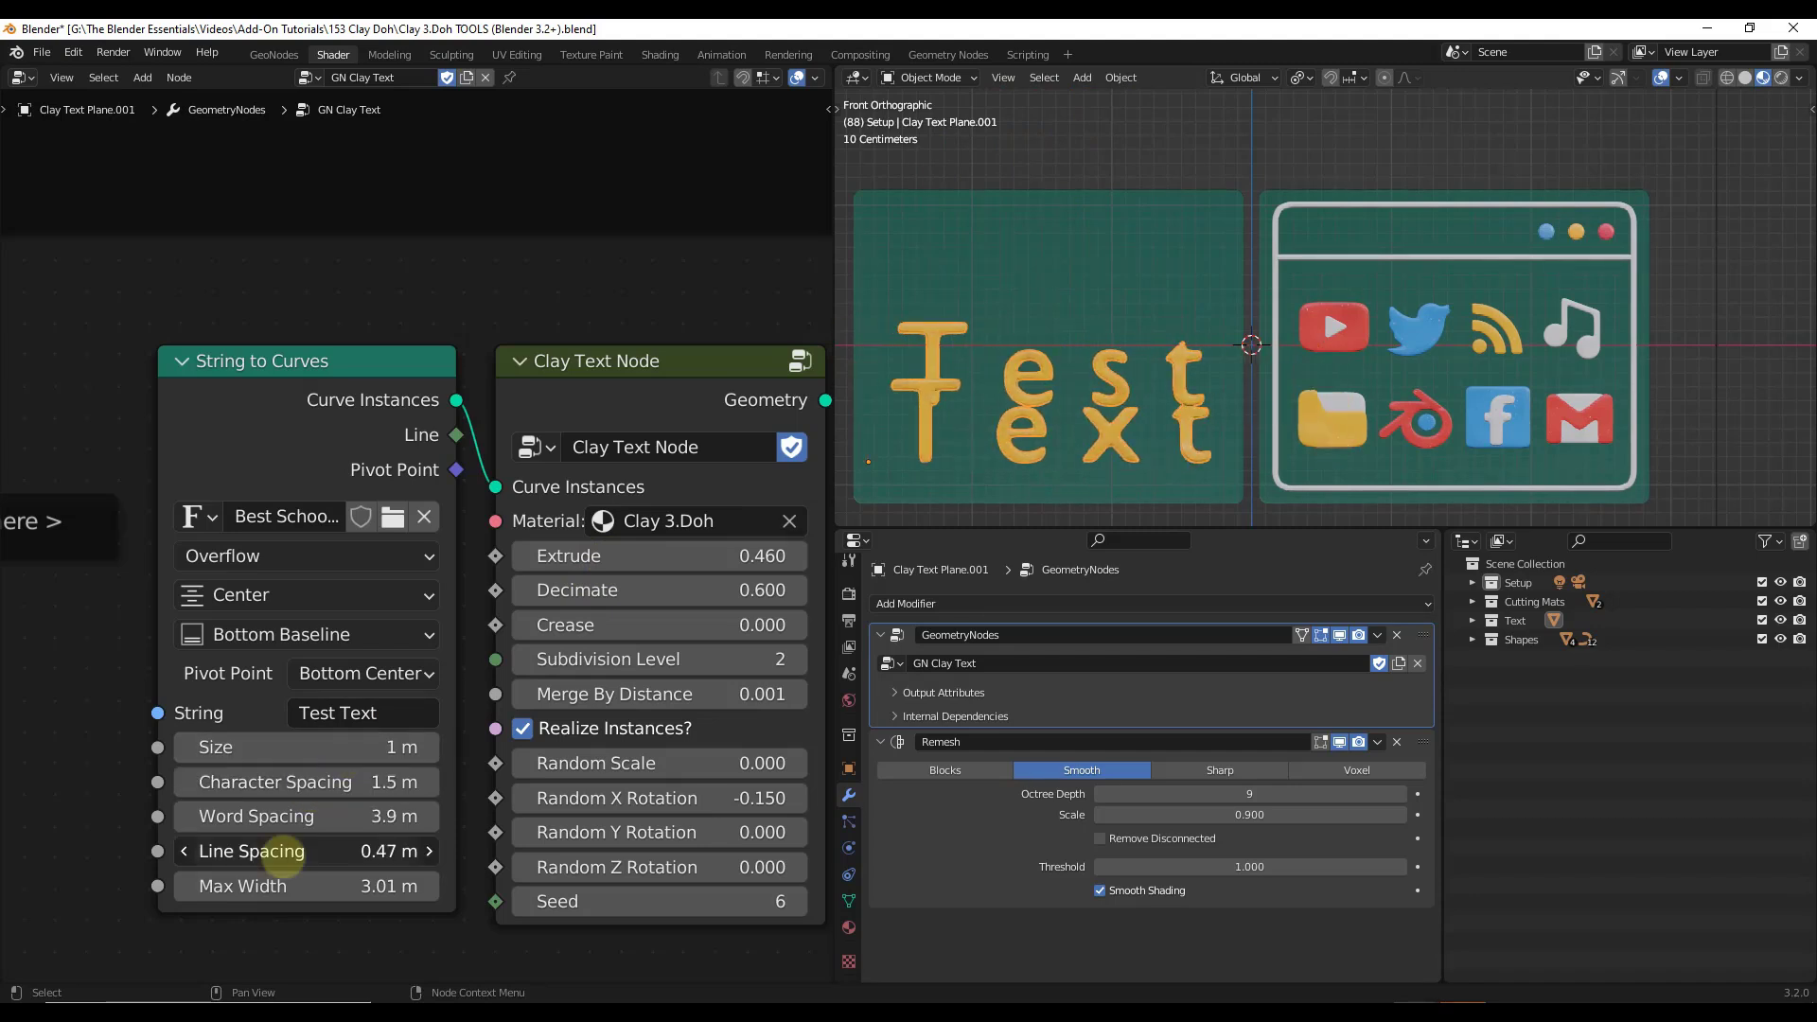
{"action": "mouse_move", "coordinate": [284, 851]}
{"action": "left_mouse_down"}
{"action": "mouse_move", "coordinate": [322, 850]}
{"action": "mouse_move", "coordinate": [273, 851]}
{"action": "left_mouse_up"}
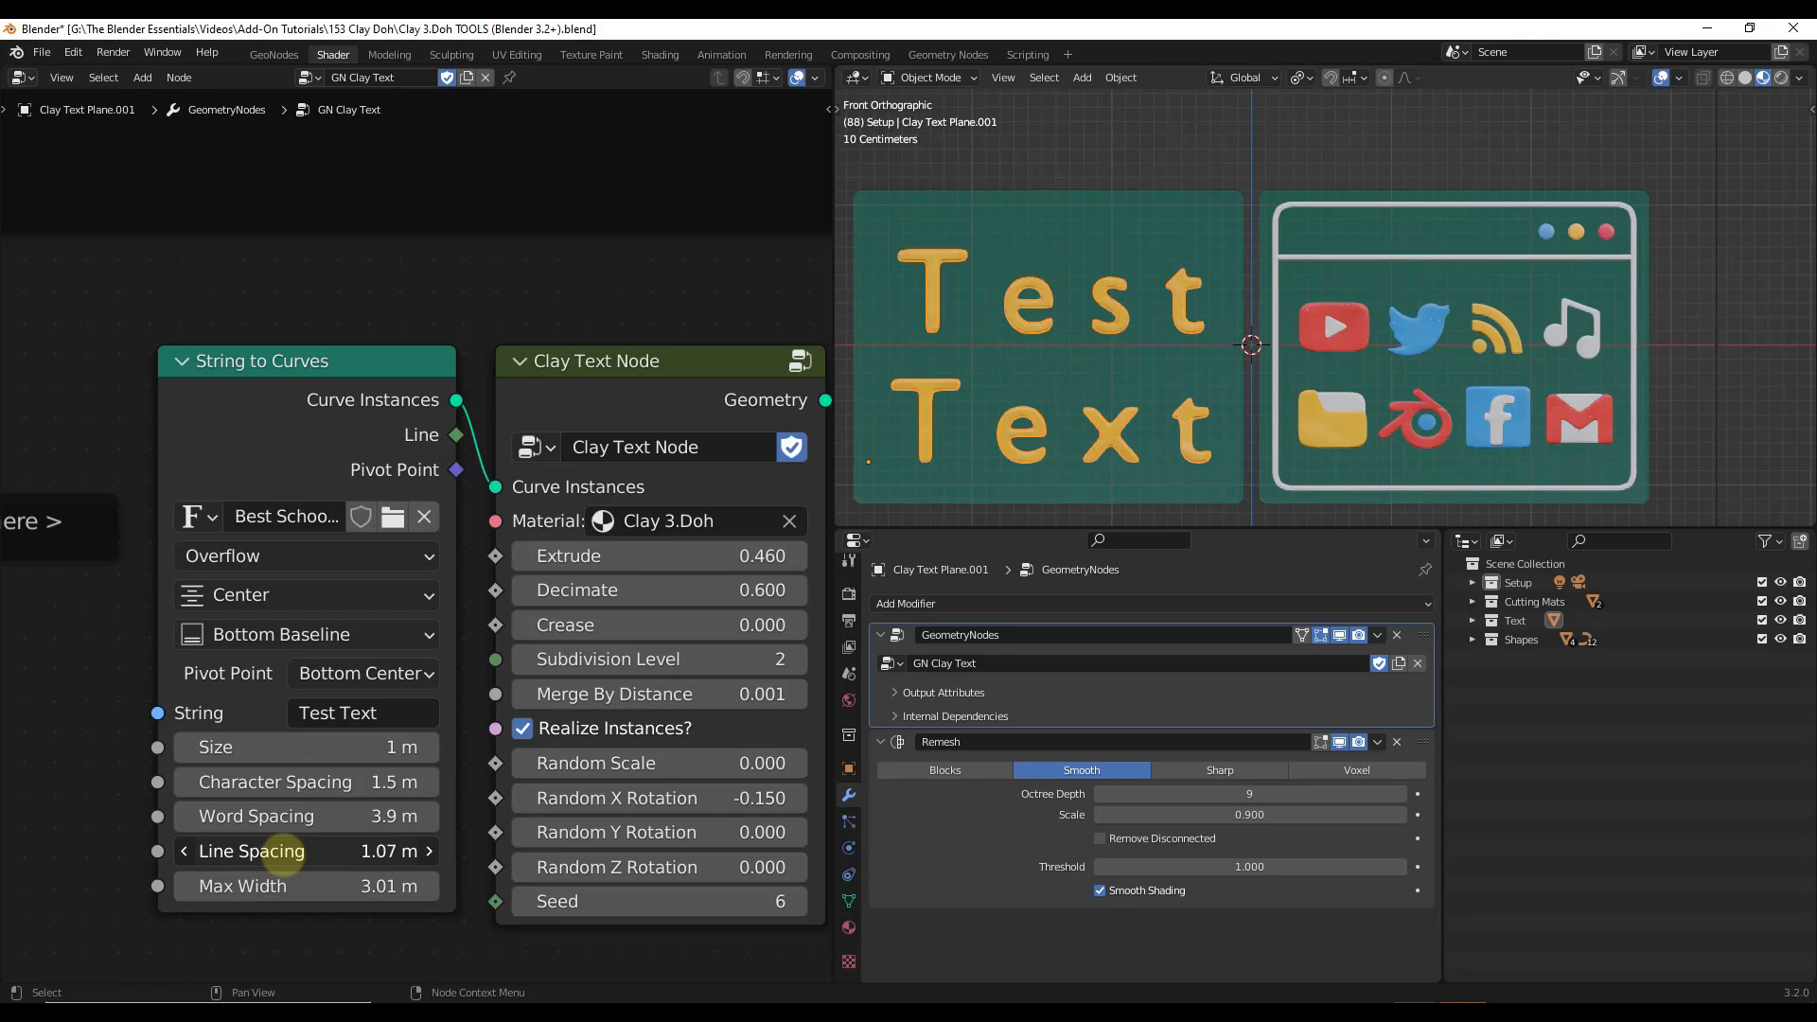
{"action": "left_click", "coordinate": [206, 517]}
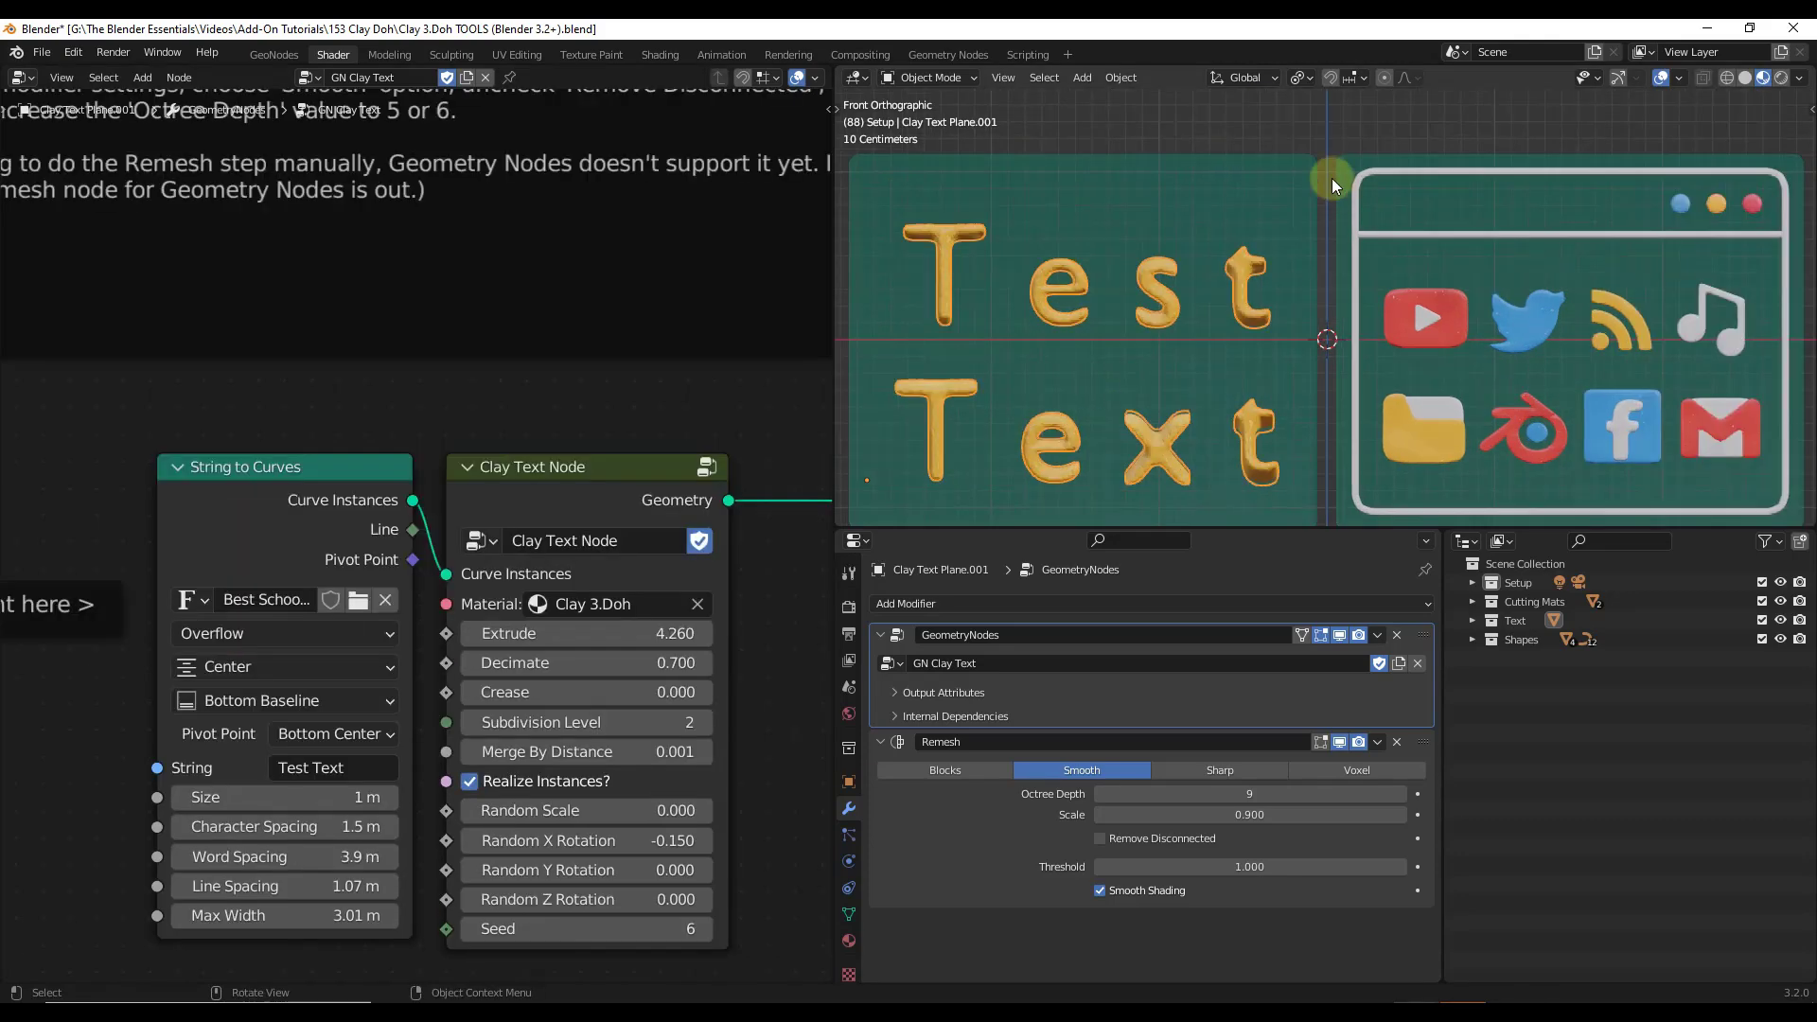